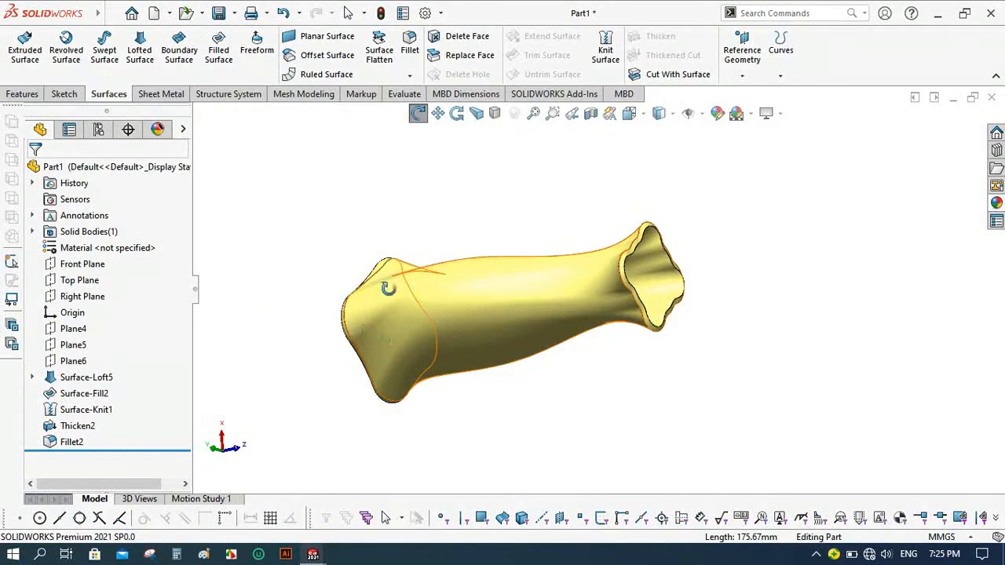
pyautogui.moveTo(407, 343); pyautogui.dragTo(467, 259)
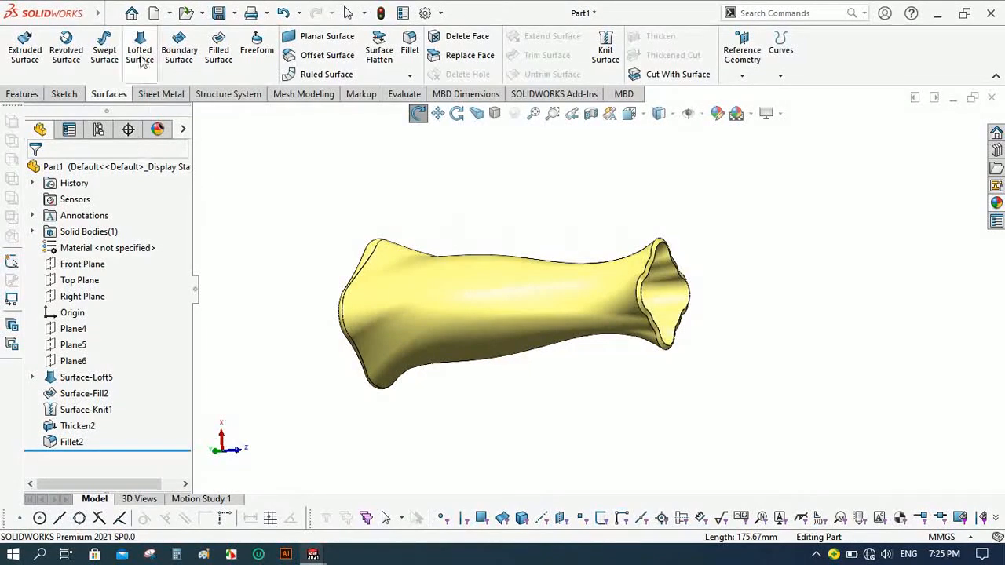
pyautogui.moveTo(330, 253); pyautogui.dragTo(609, 352)
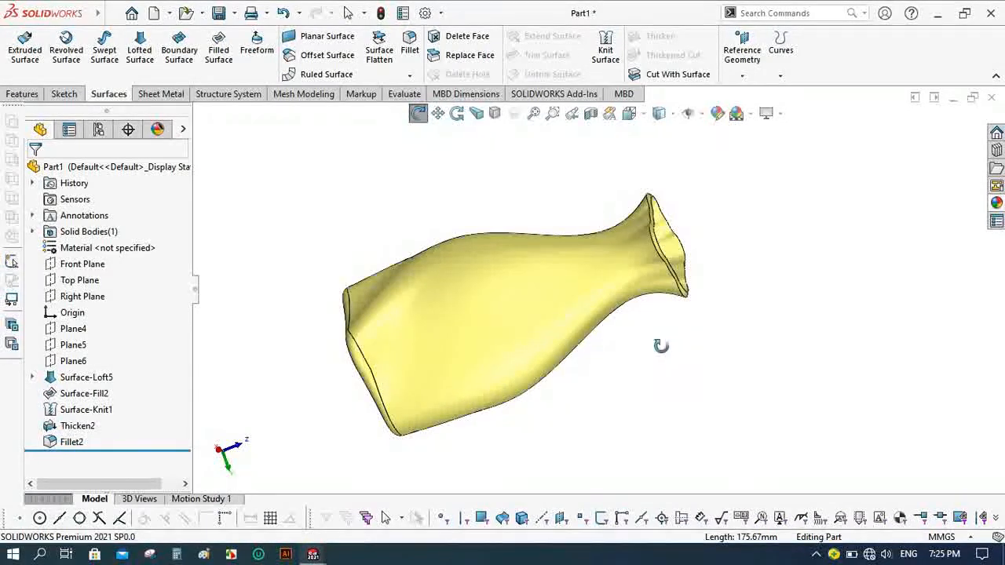
pyautogui.click(816, 554)
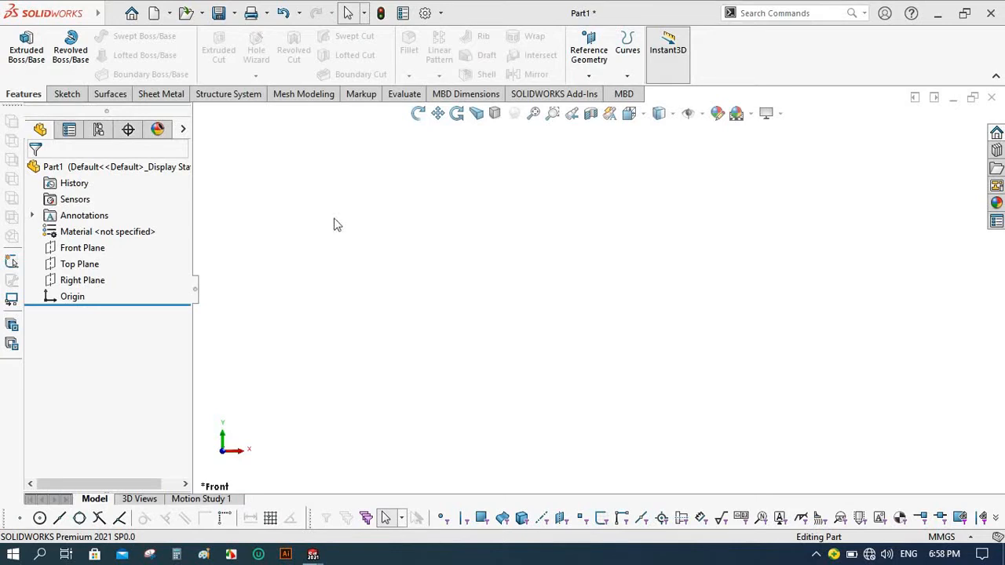
pyautogui.click(112, 95)
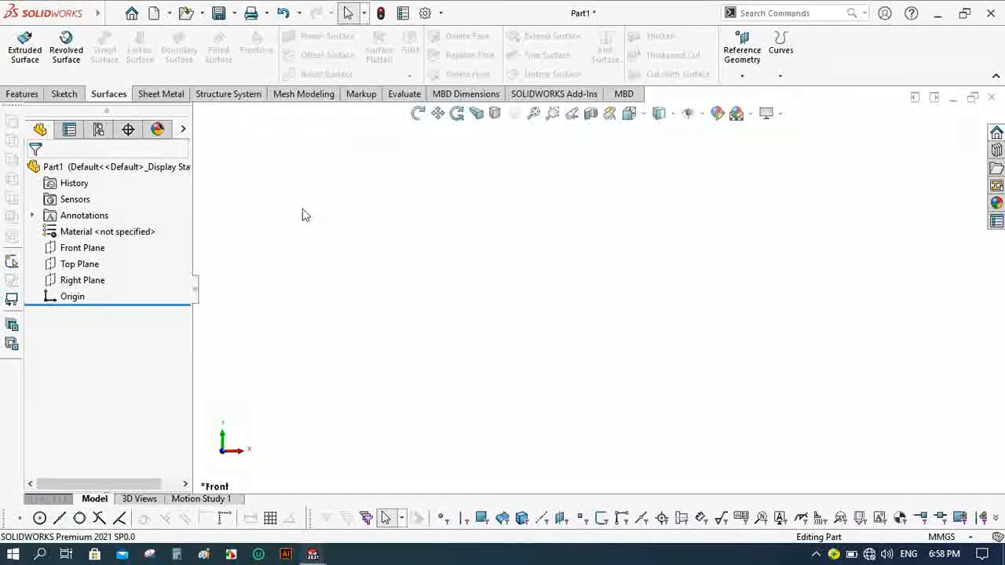
pyautogui.click(23, 94)
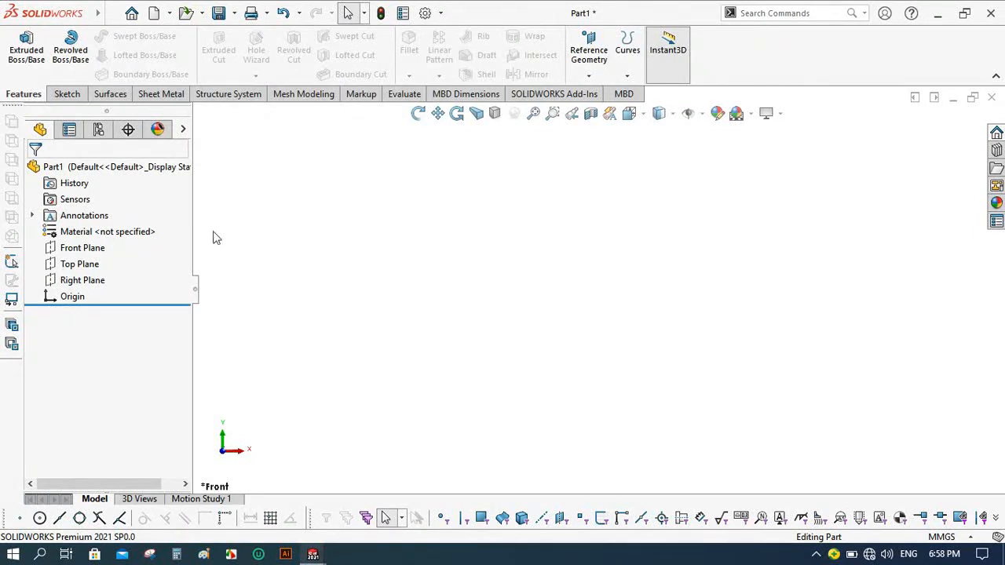
# Start a sketch on the Front Plane and draw a center rectangle from the origin, about 169 mm by 125 mm.
pyautogui.click(105, 249)
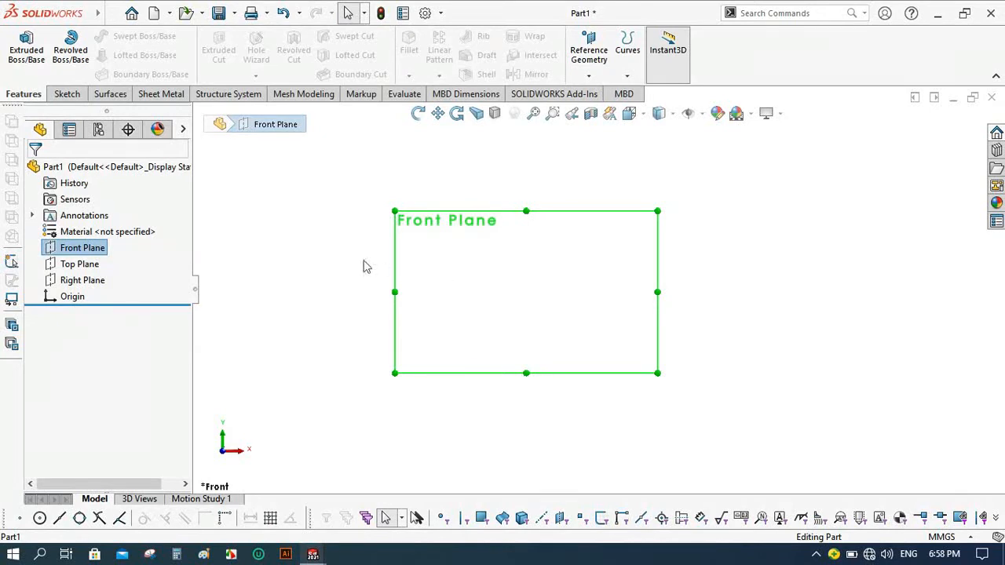
pyautogui.moveTo(487, 291); pyautogui.dragTo(505, 238, button='middle')
pyautogui.click(422, 119)
pyautogui.press('alt')
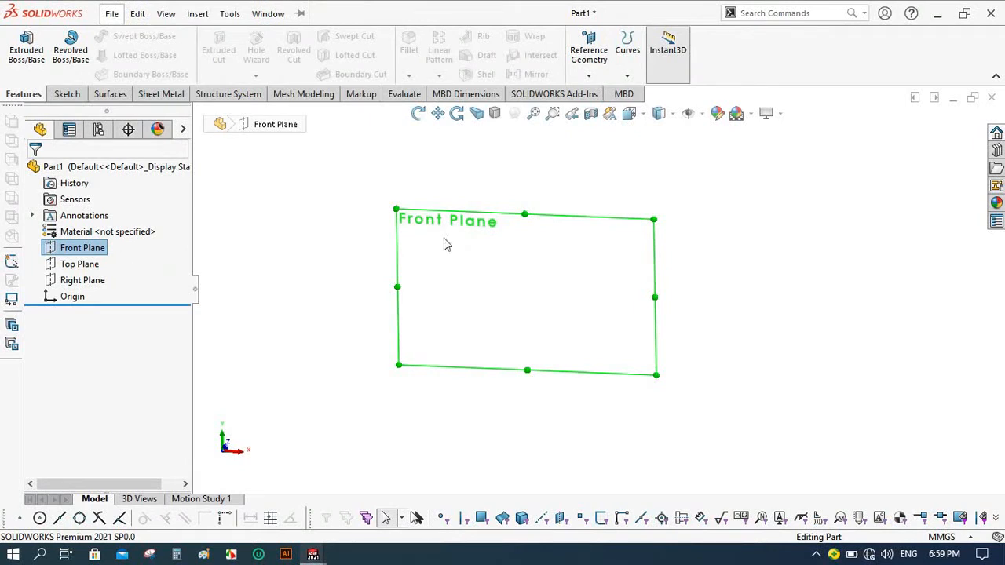
pyautogui.rightClick(86, 251)
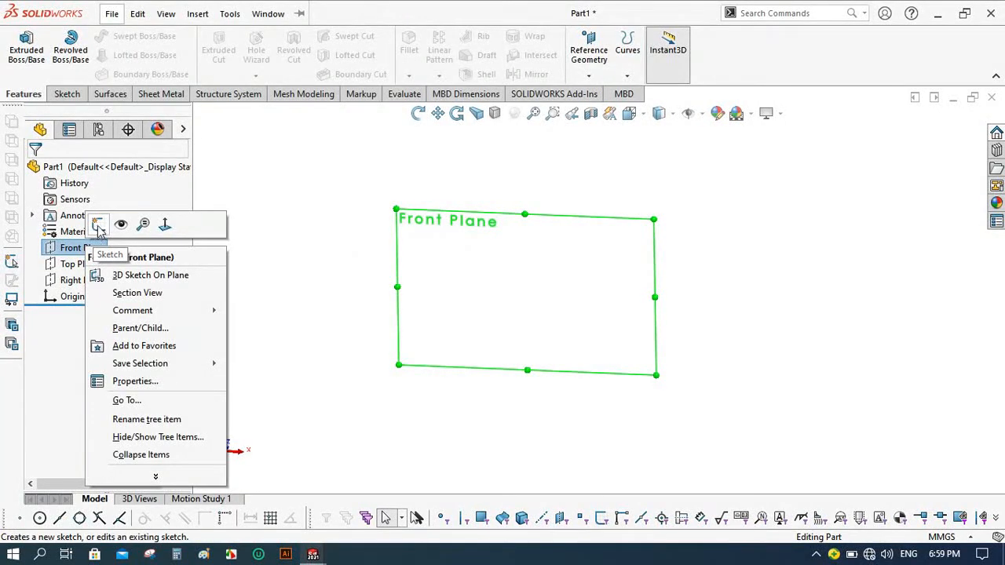
pyautogui.click(99, 227)
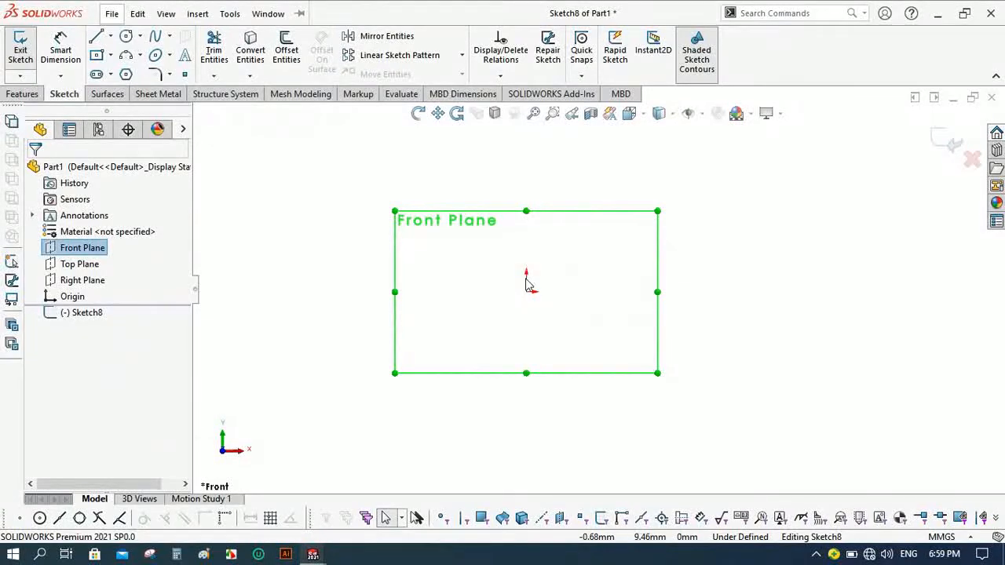
pyautogui.click(97, 58)
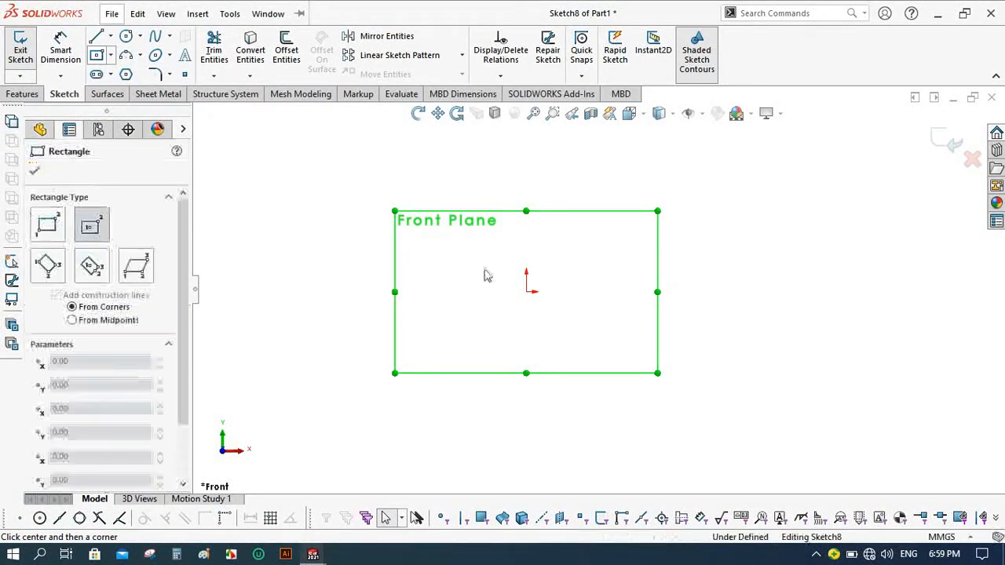
pyautogui.click(526, 292)
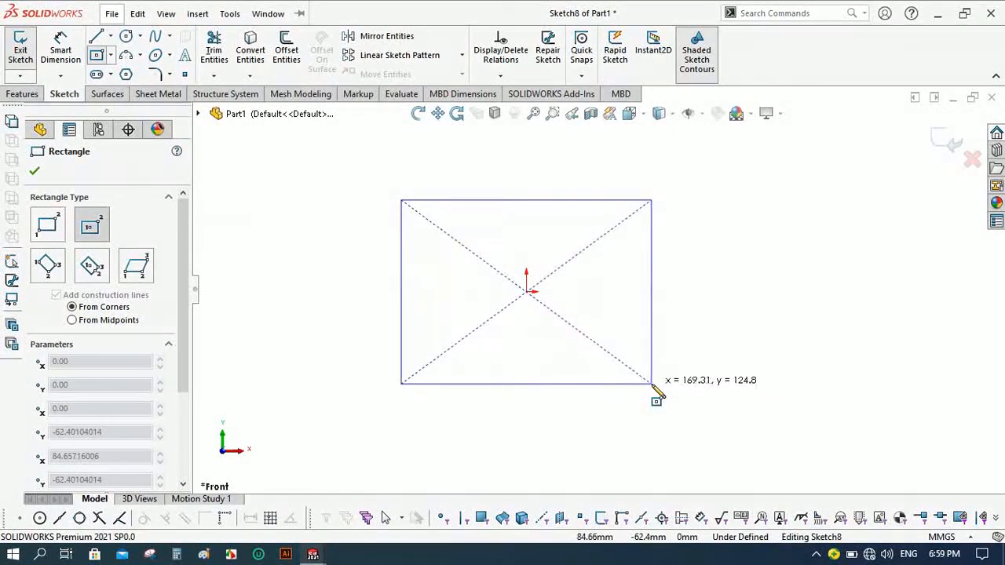
pyautogui.click(652, 384)
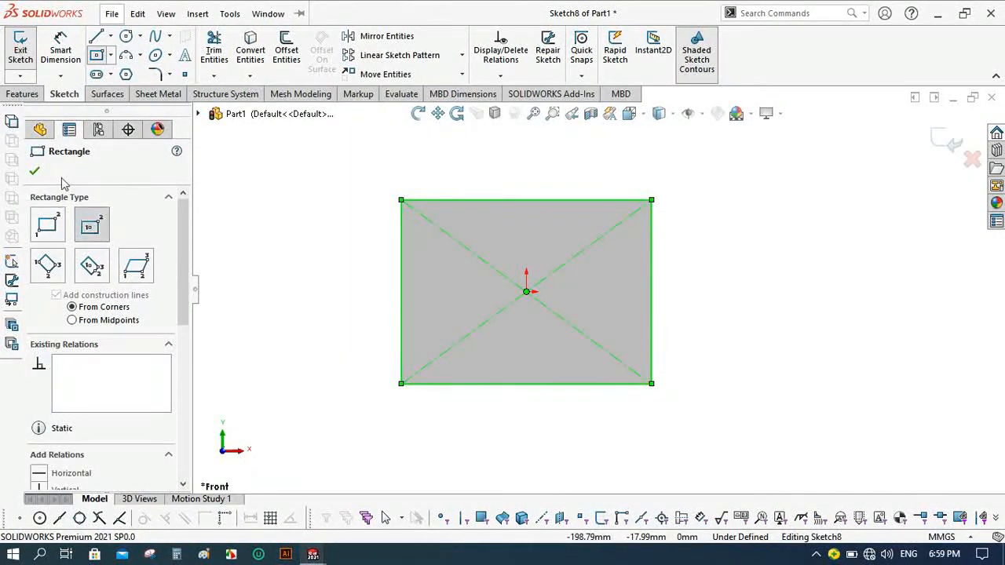
pyautogui.click(36, 172)
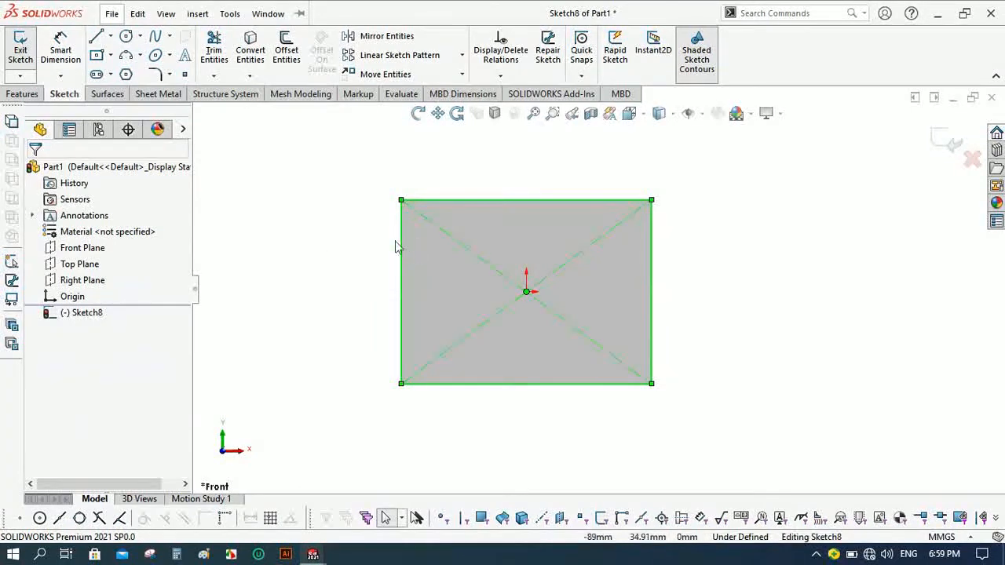
# Dimension the rectangle's vertical side to 60 mm and its horizontal side to 60 mm.
pyautogui.click(61, 51)
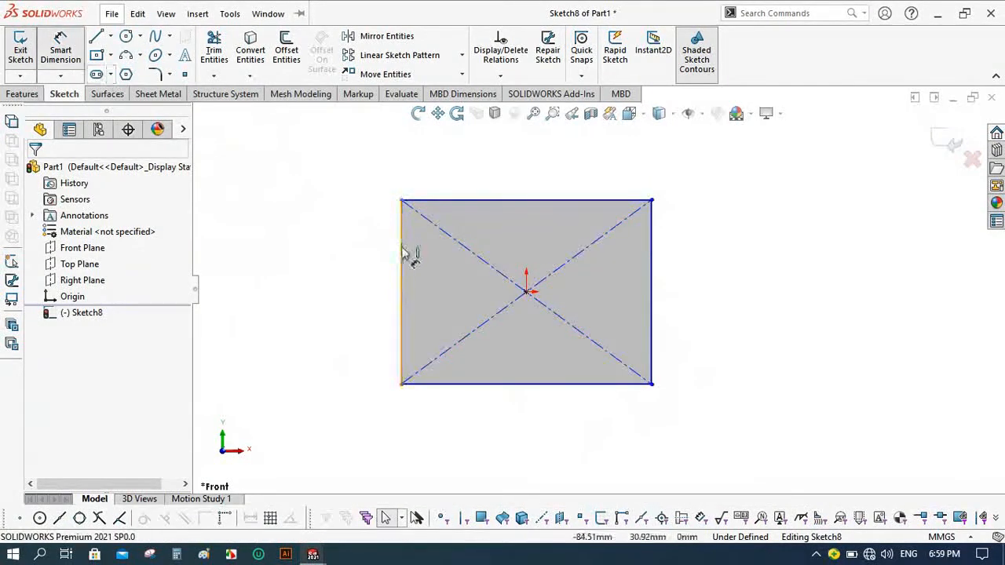
pyautogui.click(401, 271)
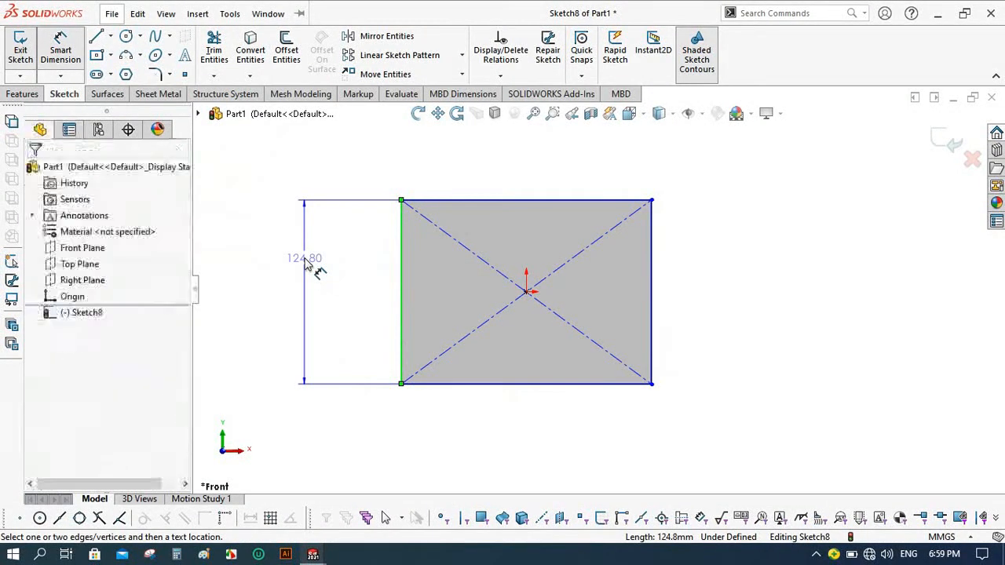
pyautogui.click(307, 265)
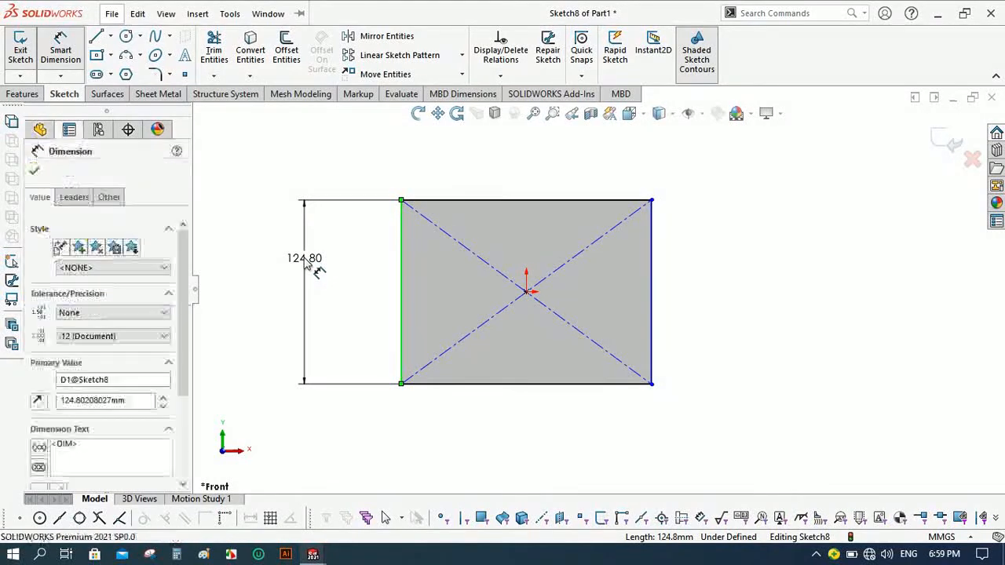
pyautogui.write('40')
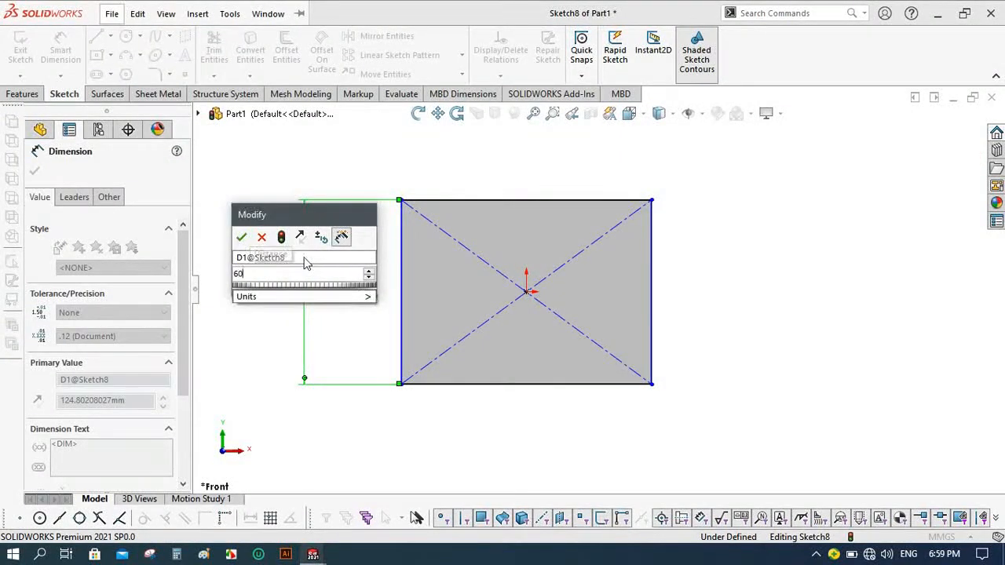
pyautogui.press('Return')
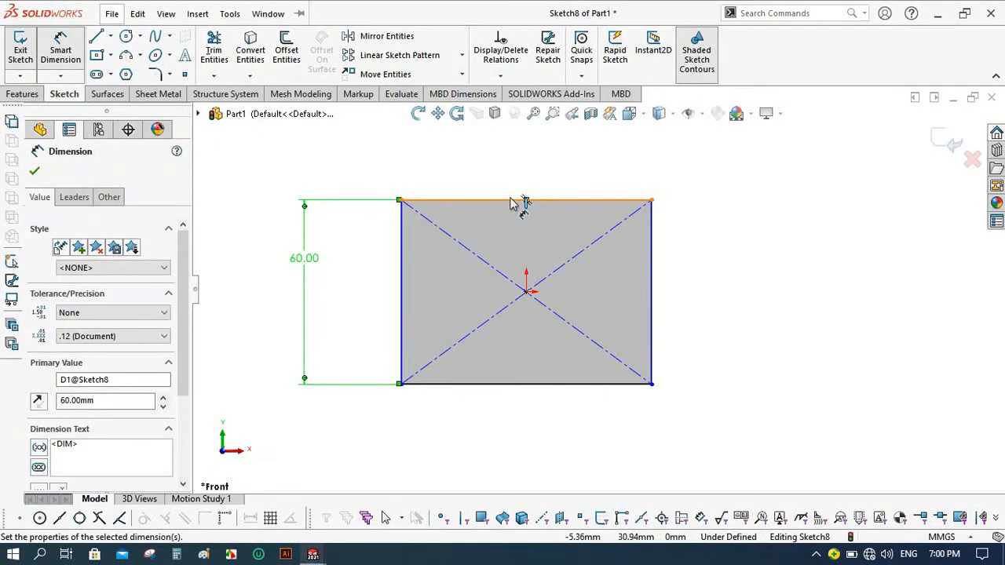
pyautogui.click(515, 201)
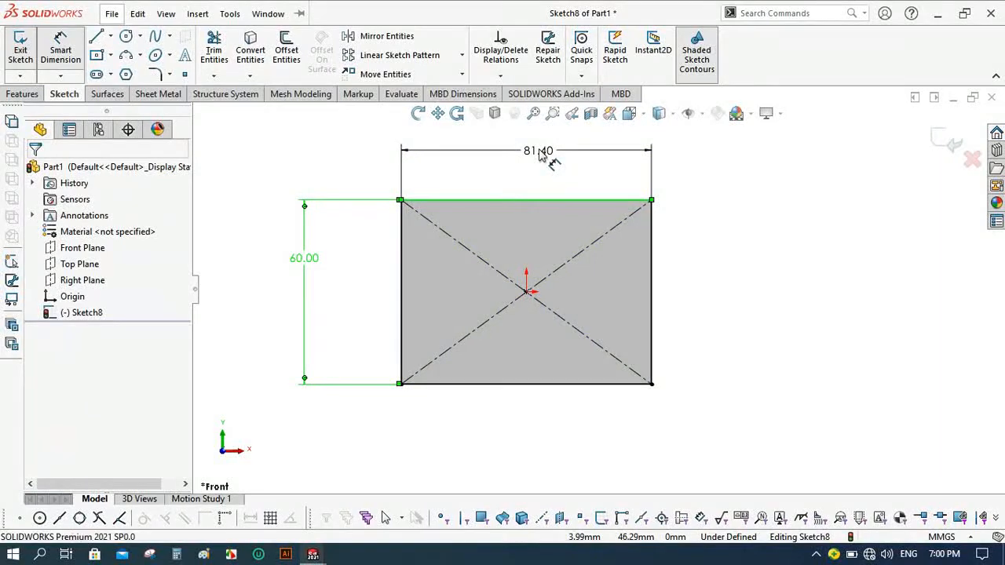
pyautogui.click(540, 154)
pyautogui.write('60')
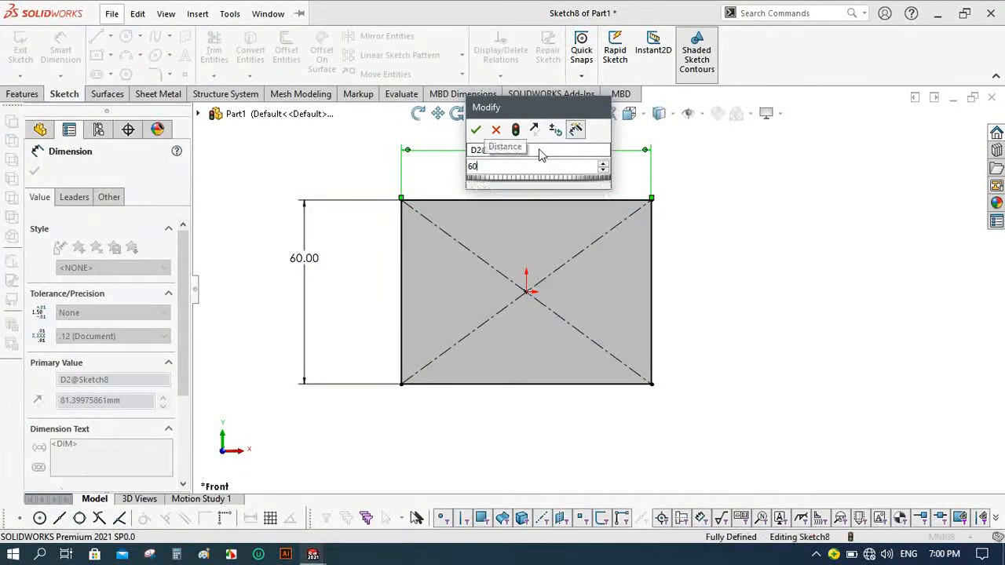
pyautogui.press('Return')
pyautogui.click(32, 171)
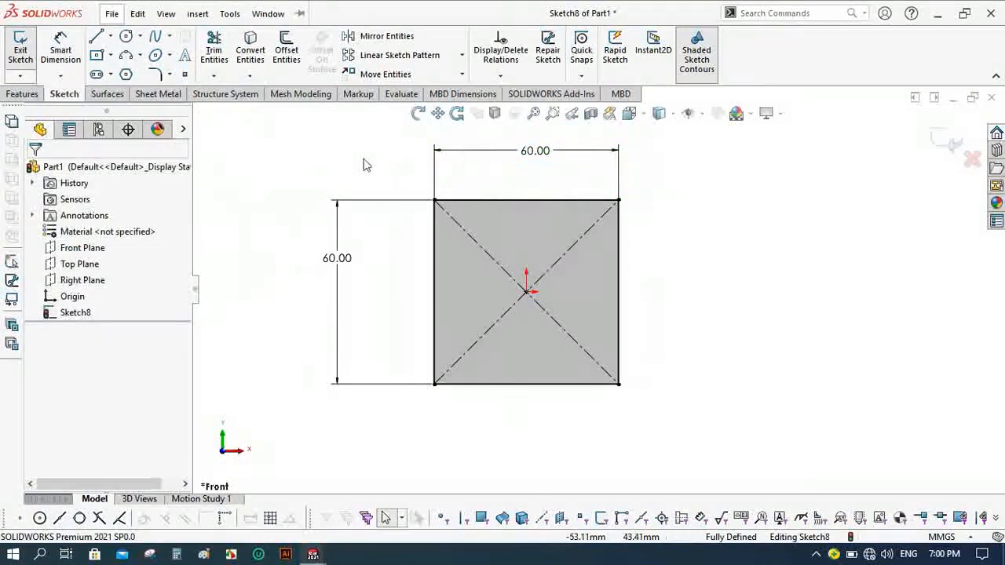
# Convert all four sides of the 60 mm square to construction geometry.
pyautogui.click(474, 201)
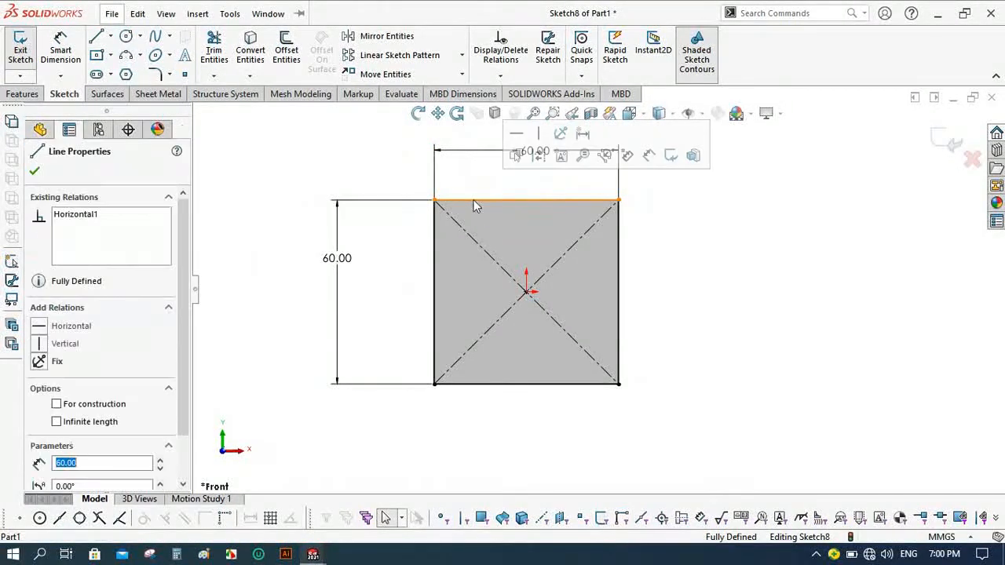
pyautogui.click(432, 237)
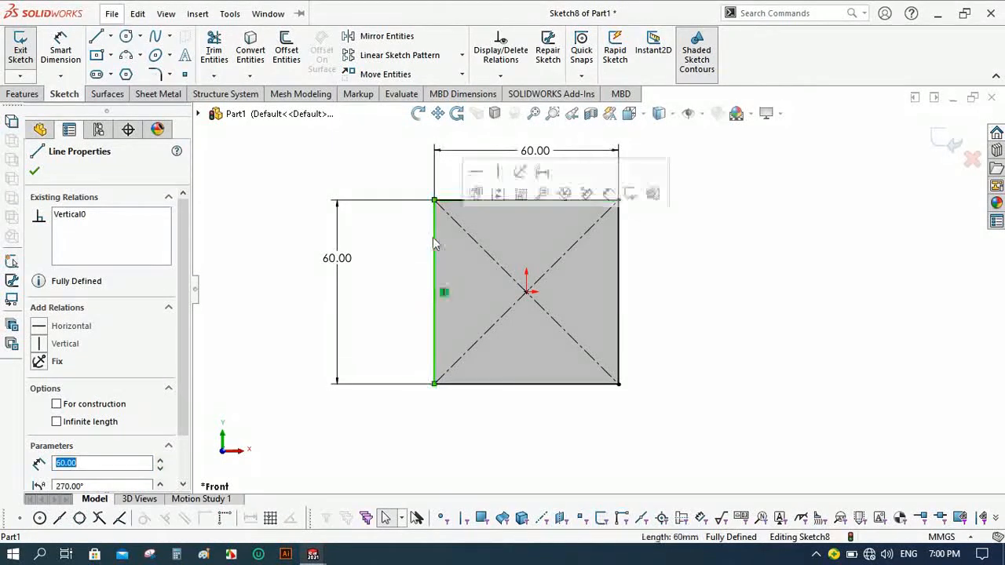
pyautogui.keyDown('ctrl'); pyautogui.click(619, 271); pyautogui.keyUp('ctrl')
pyautogui.keyDown('ctrl'); pyautogui.click(526, 383); pyautogui.keyUp('ctrl')
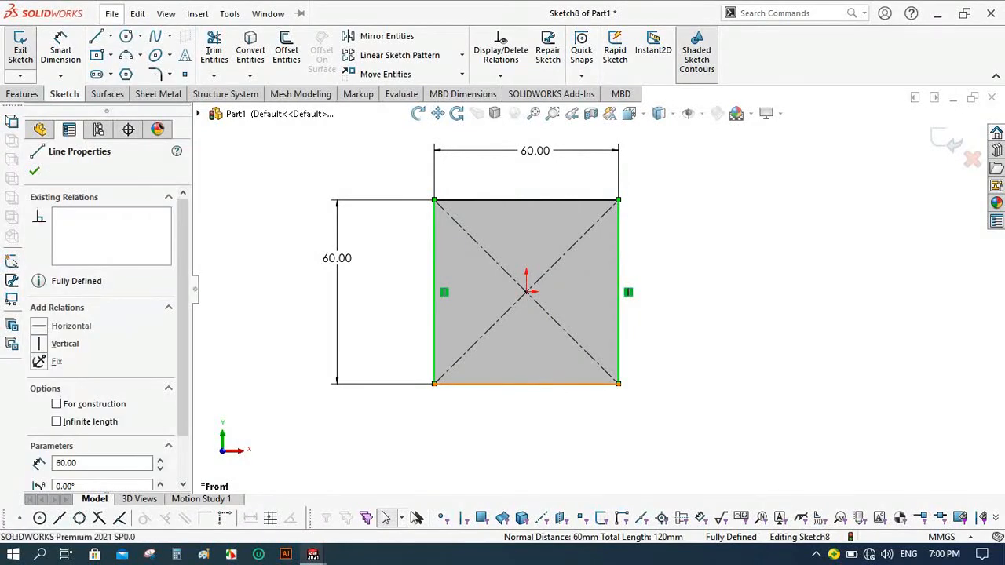
pyautogui.keyDown('ctrl'); pyautogui.click(525, 202); pyautogui.keyUp('ctrl')
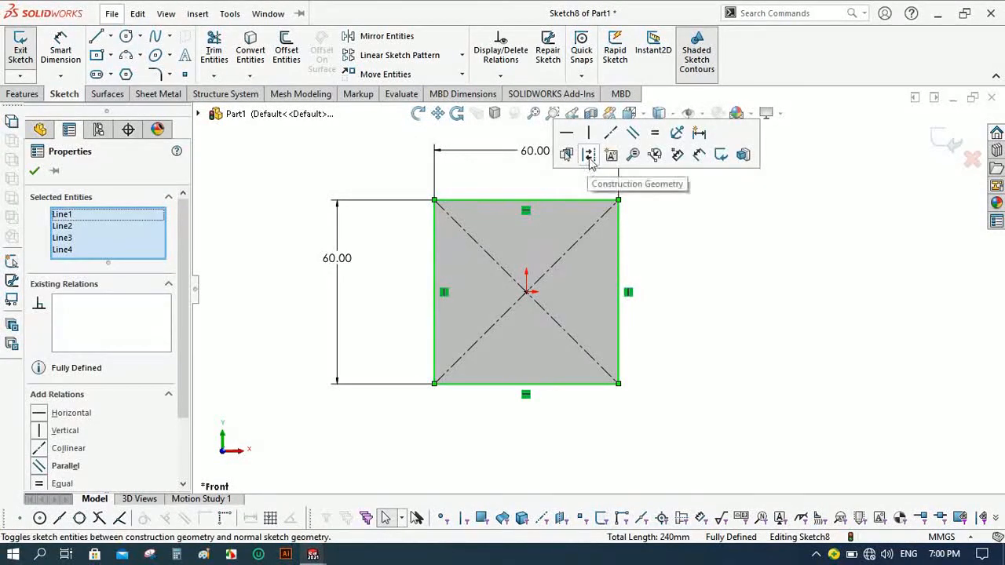
pyautogui.click(589, 155)
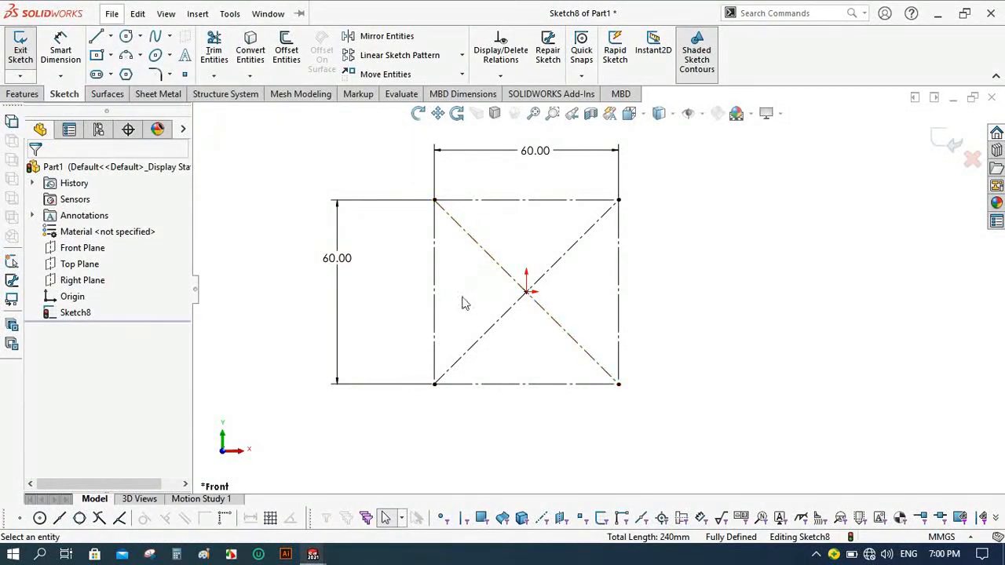
# Sketch an ellipse centred on the origin, with a 30 mm vertical radius reaching the square's upper side and about 17.7 mm horizontal radius, and exit the sketch.
pyautogui.click(156, 56)
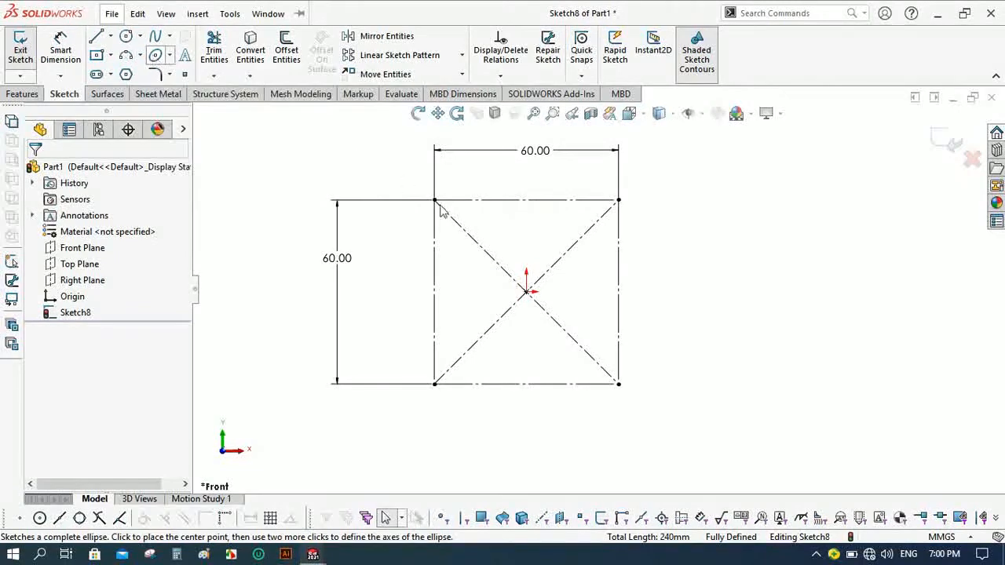
pyautogui.press('Escape')
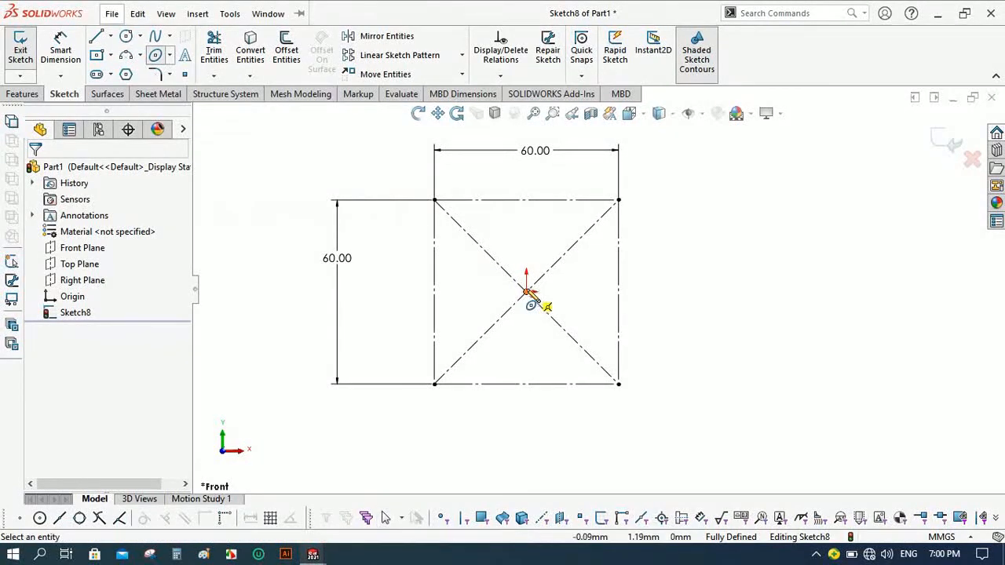
pyautogui.click(526, 292)
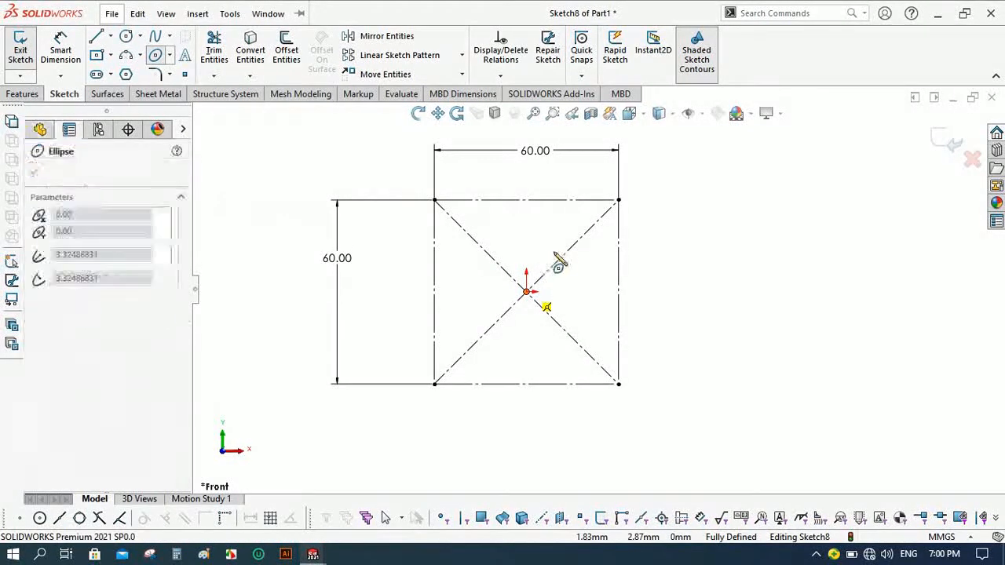
pyautogui.click(526, 199)
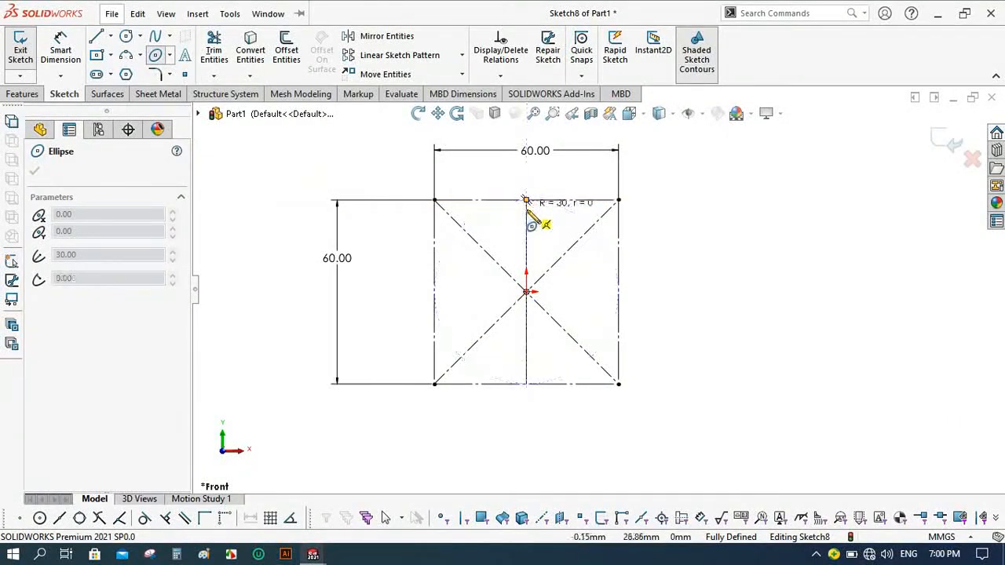
pyautogui.click(582, 289)
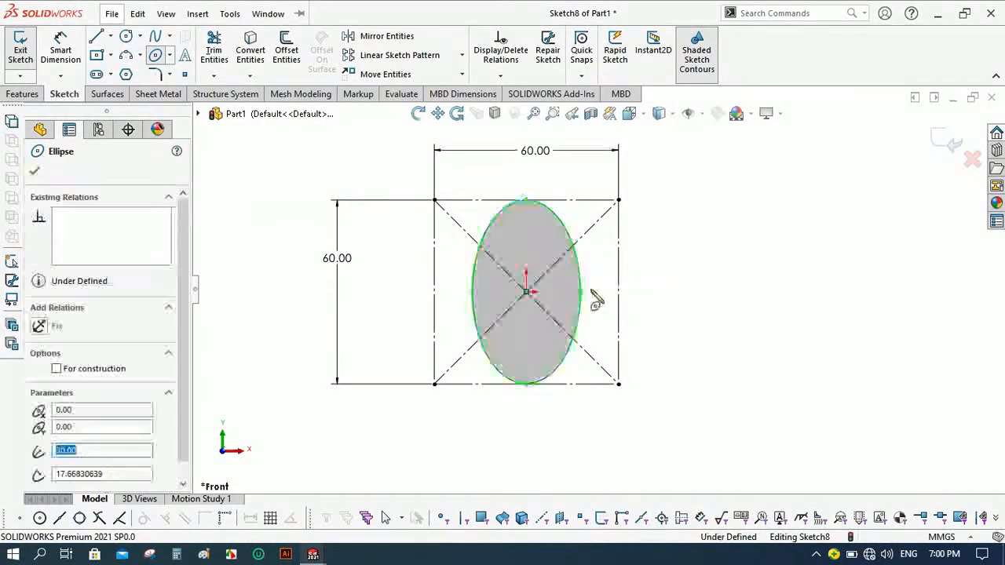
pyautogui.click(35, 171)
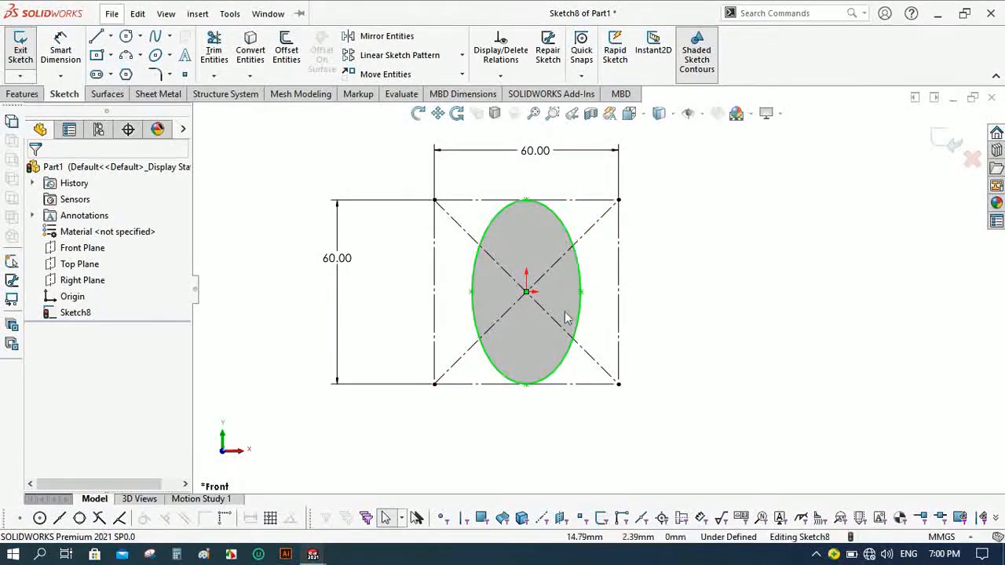
pyautogui.click(948, 148)
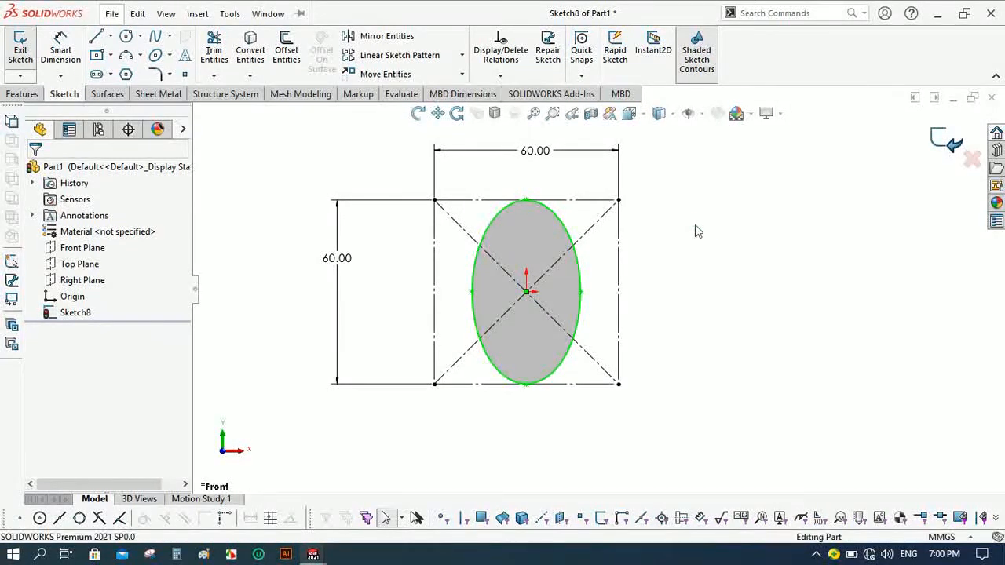
pyautogui.click(417, 115)
pyautogui.moveTo(372, 227); pyautogui.dragTo(413, 233)
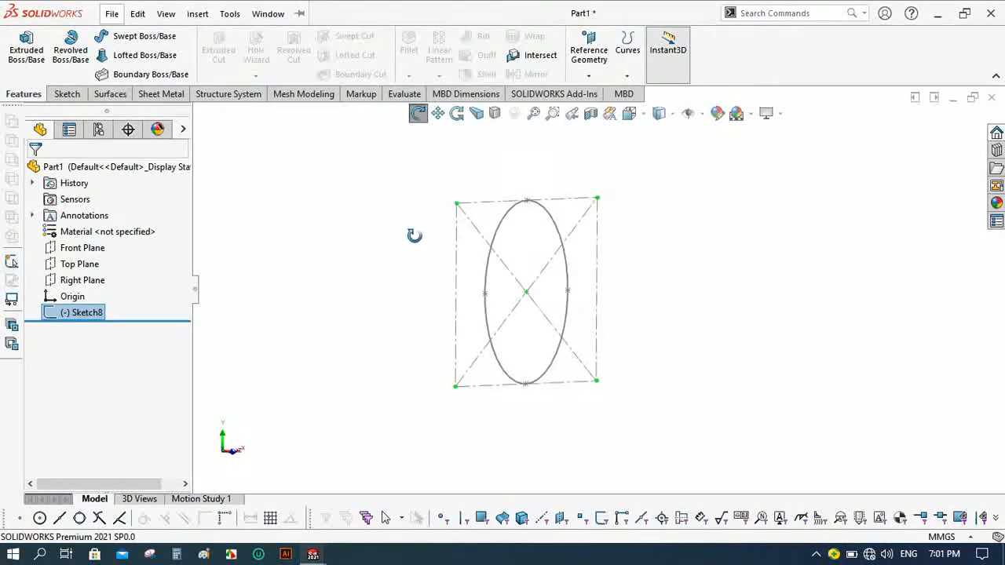
pyautogui.click(423, 116)
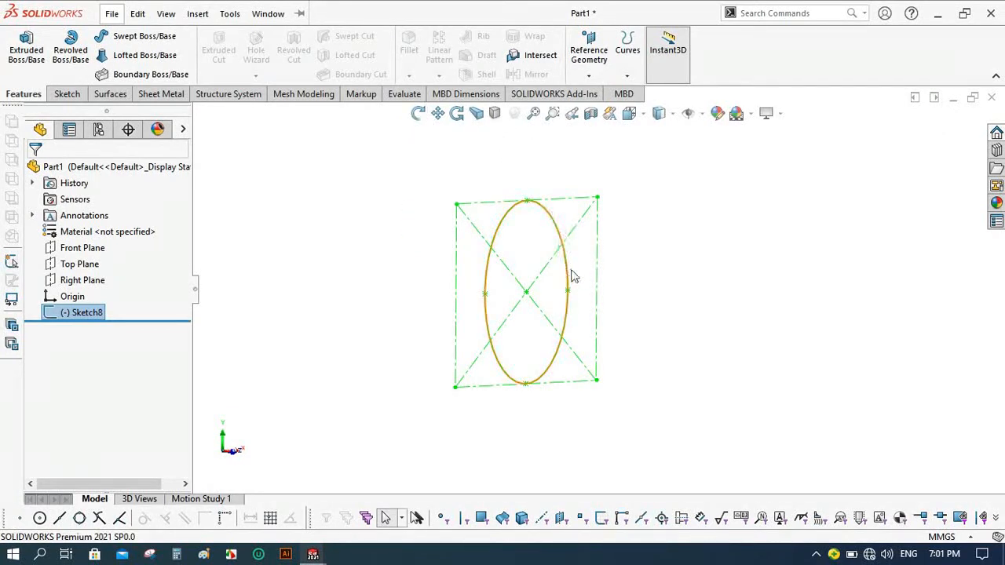
# Create a reference plane offset 50 mm from the Front Plane.
pyautogui.click(588, 76)
pyautogui.click(620, 94)
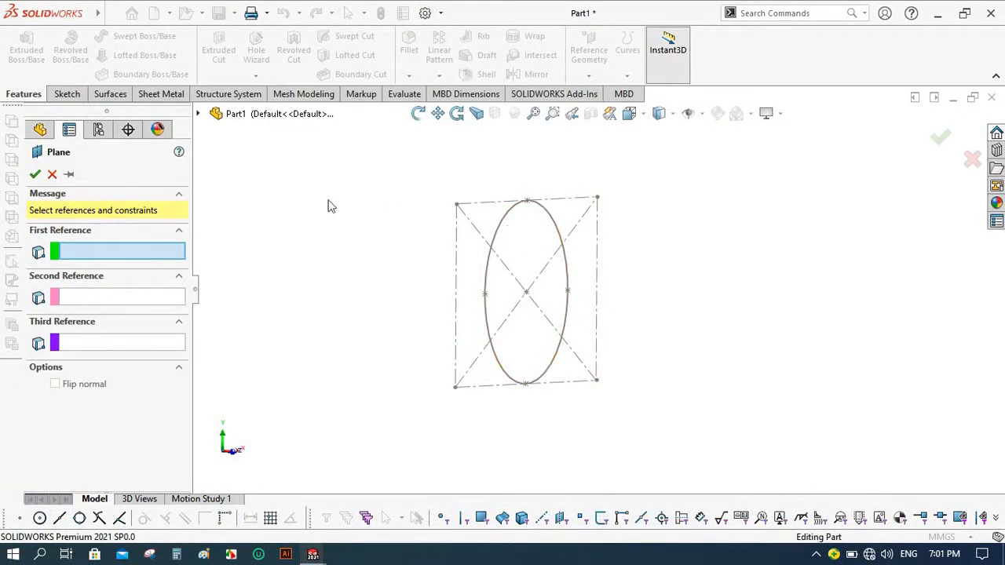
pyautogui.click(43, 130)
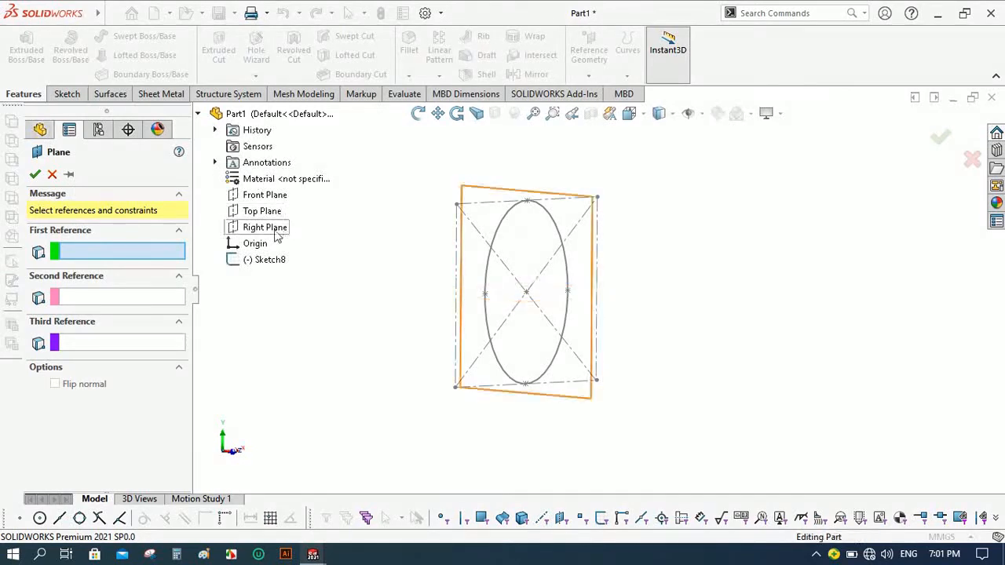
pyautogui.click(266, 196)
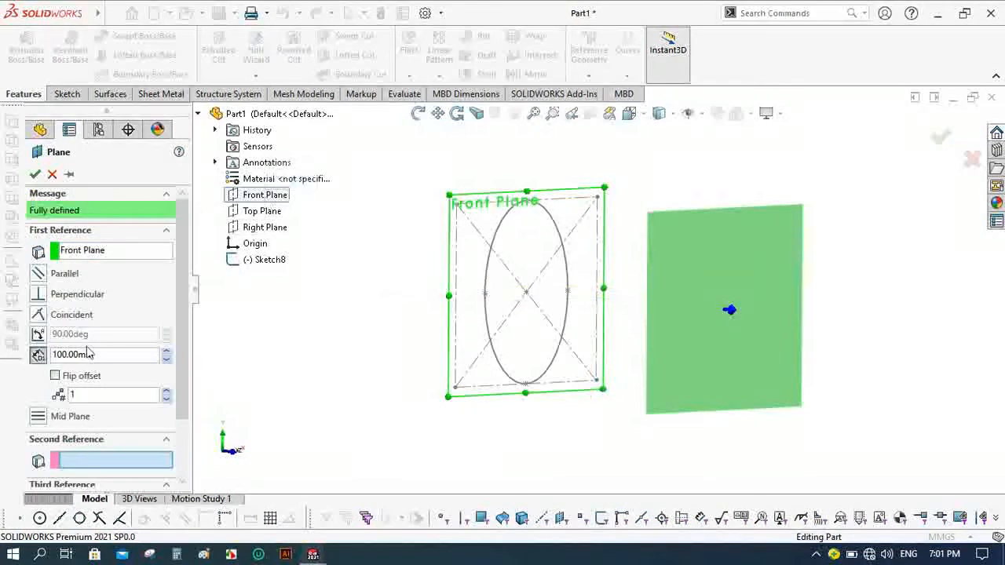
pyautogui.doubleClick(108, 359)
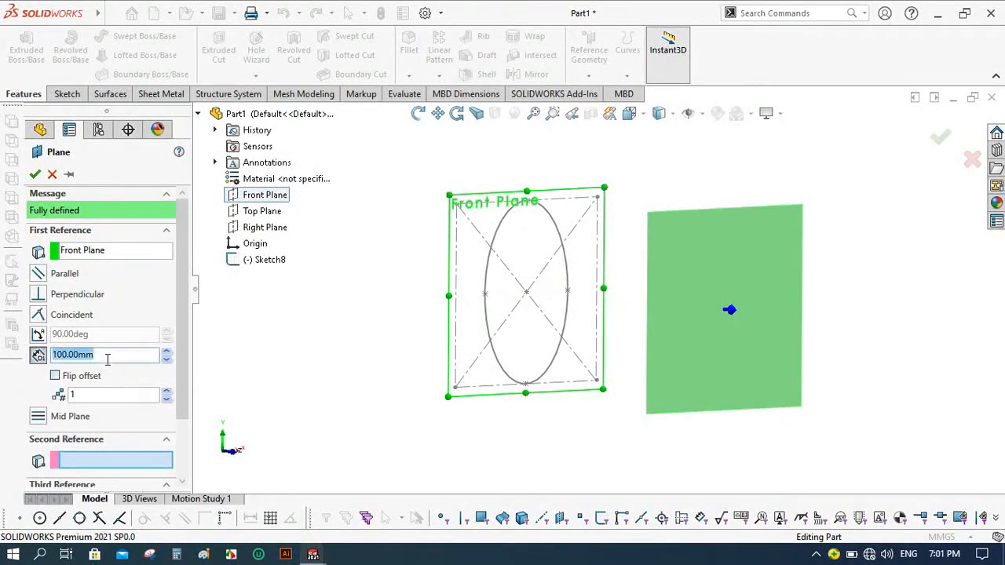
pyautogui.write('50')
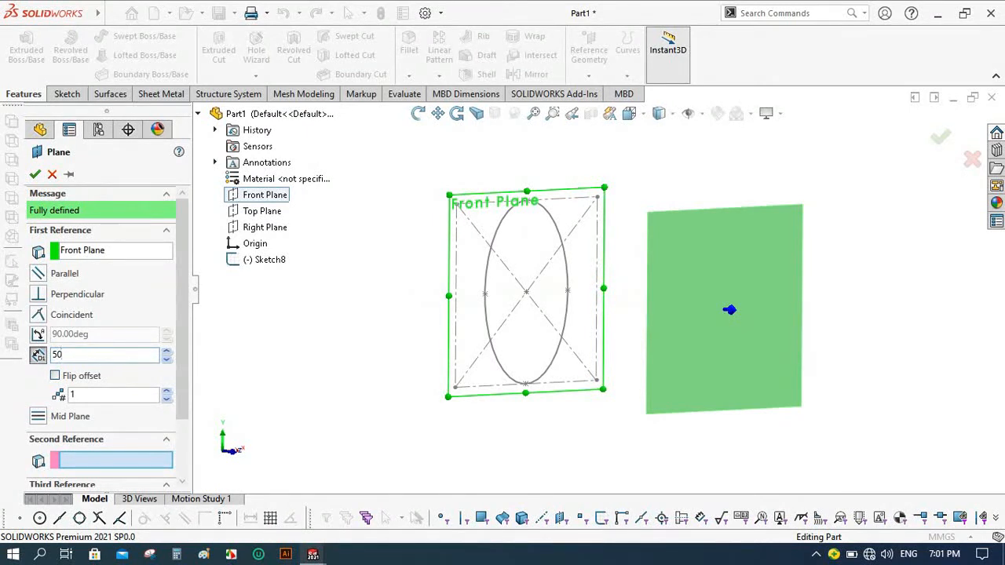
pyautogui.press('Return')
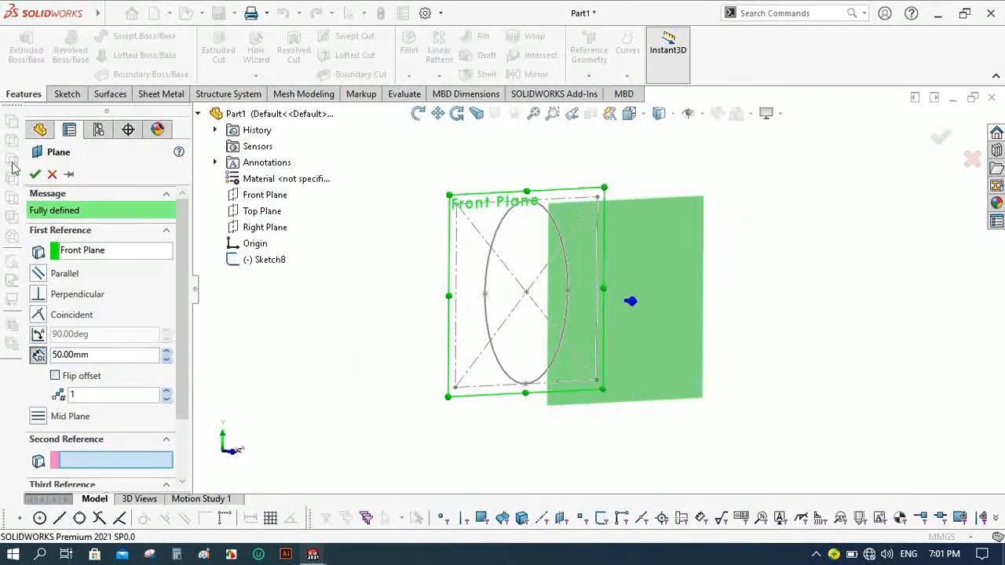
pyautogui.click(34, 174)
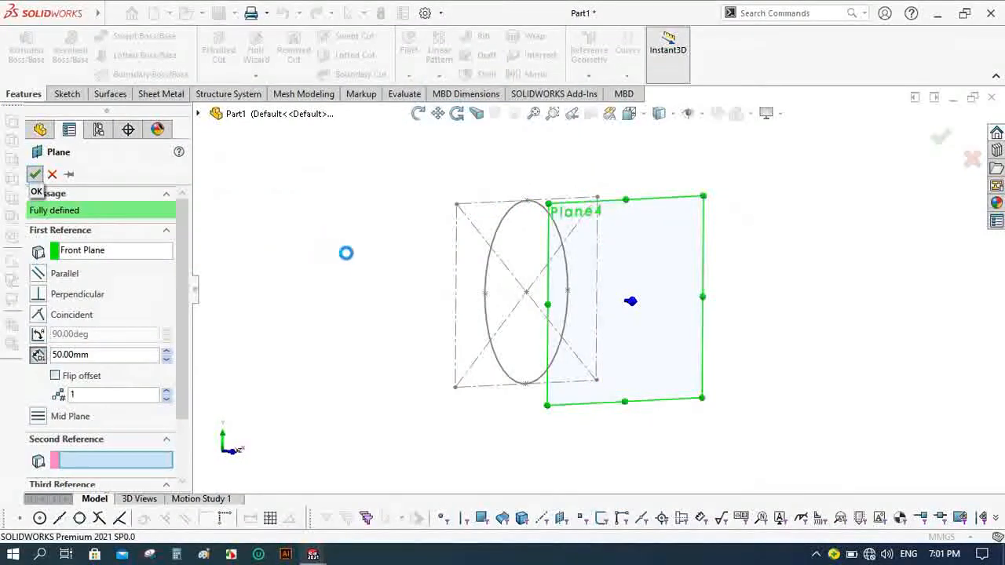
# Start a sketch on the 50 mm offset plane and draw a circle centred on the origin, about 12.7 mm in radius.
pyautogui.click(701, 253)
pyautogui.click(769, 203)
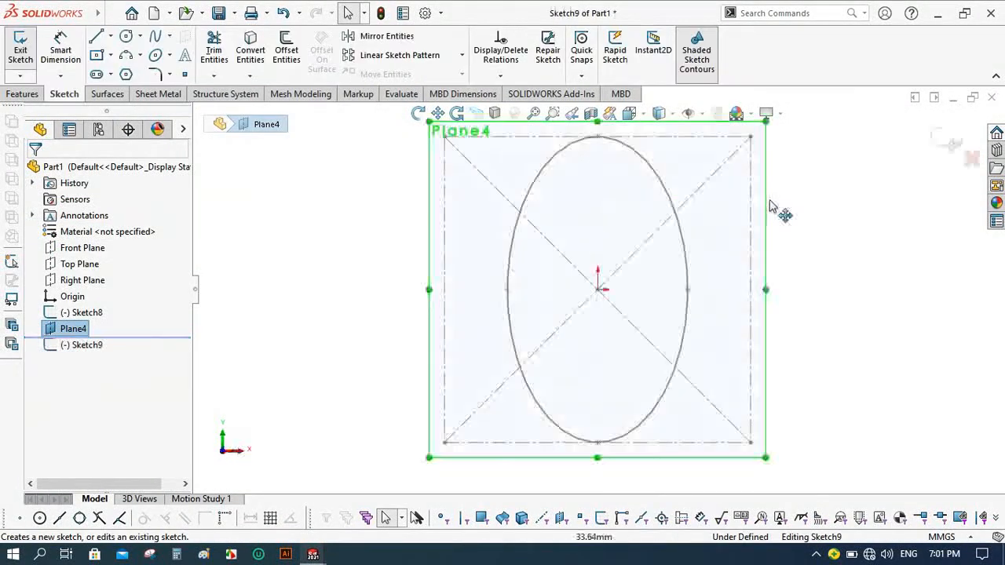
pyautogui.scroll(2, 598, 248)
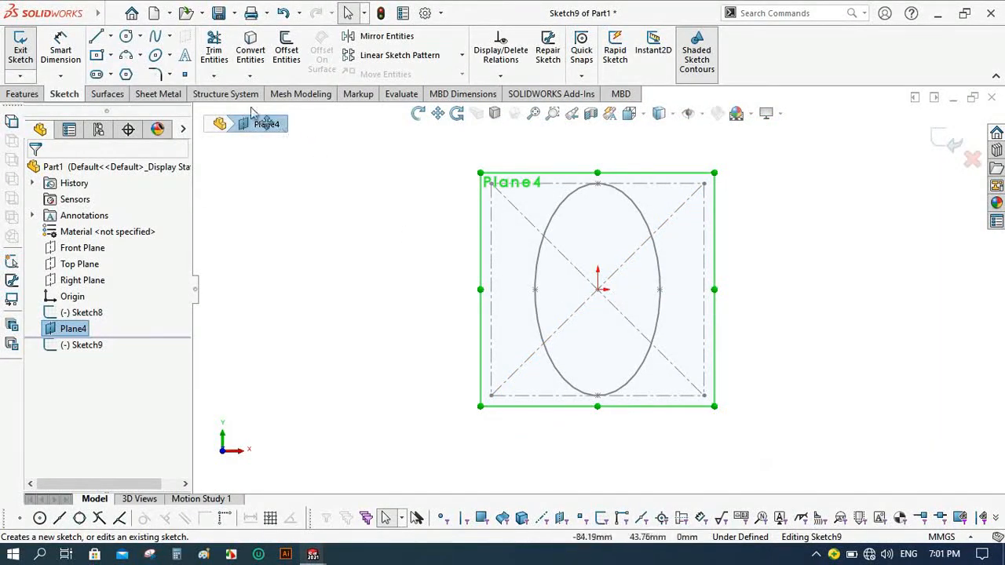
pyautogui.click(125, 36)
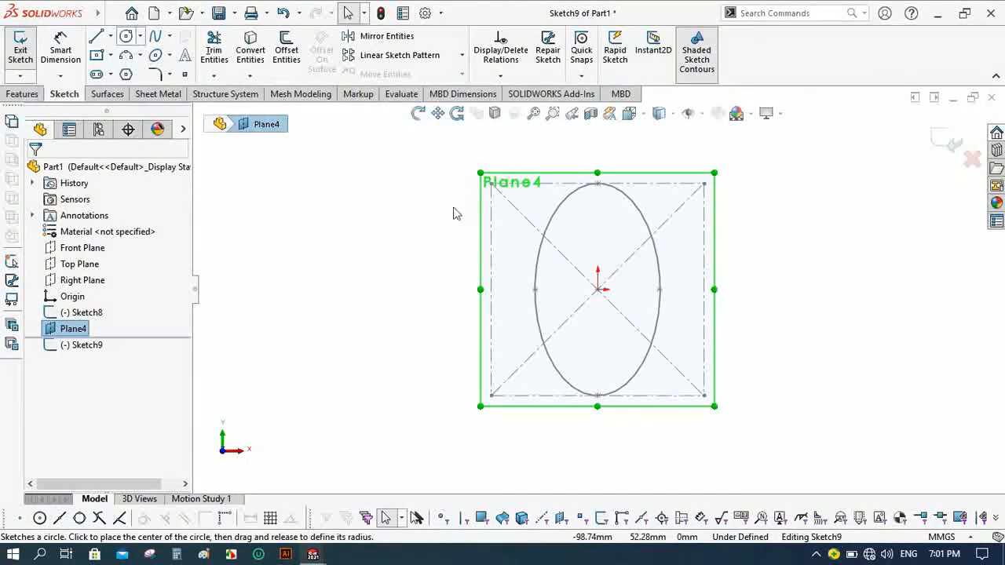
pyautogui.click(599, 290)
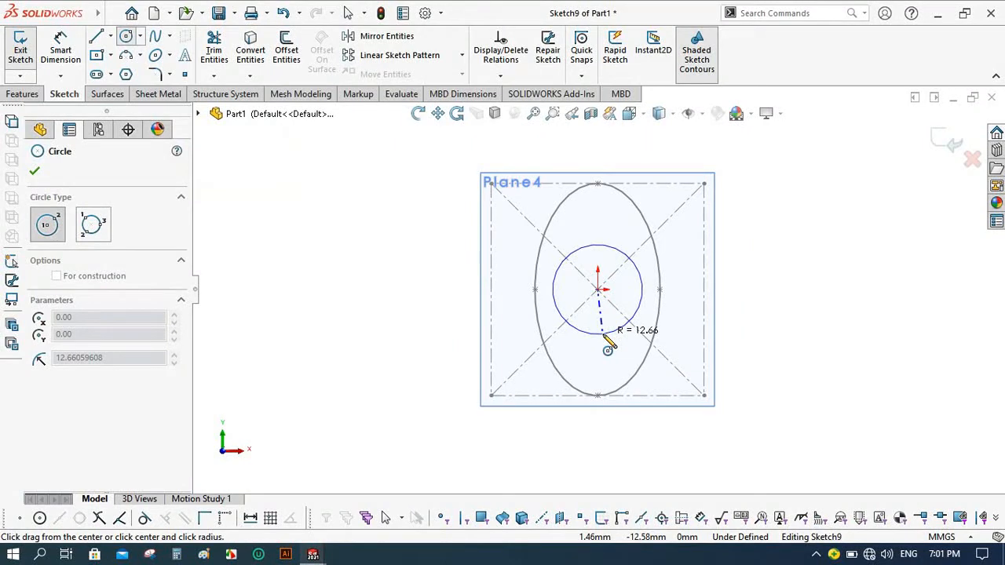
pyautogui.click(604, 335)
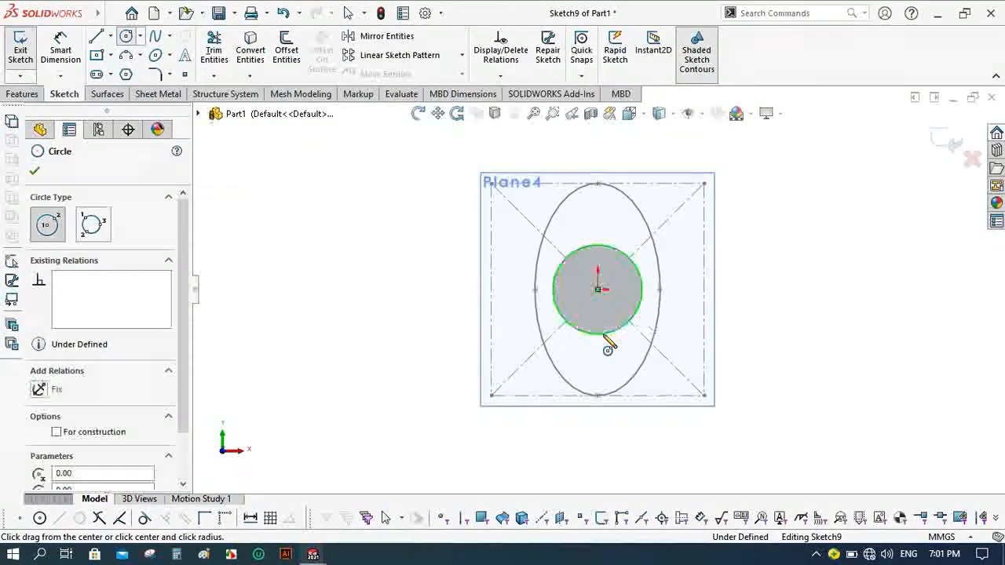
pyautogui.click(34, 172)
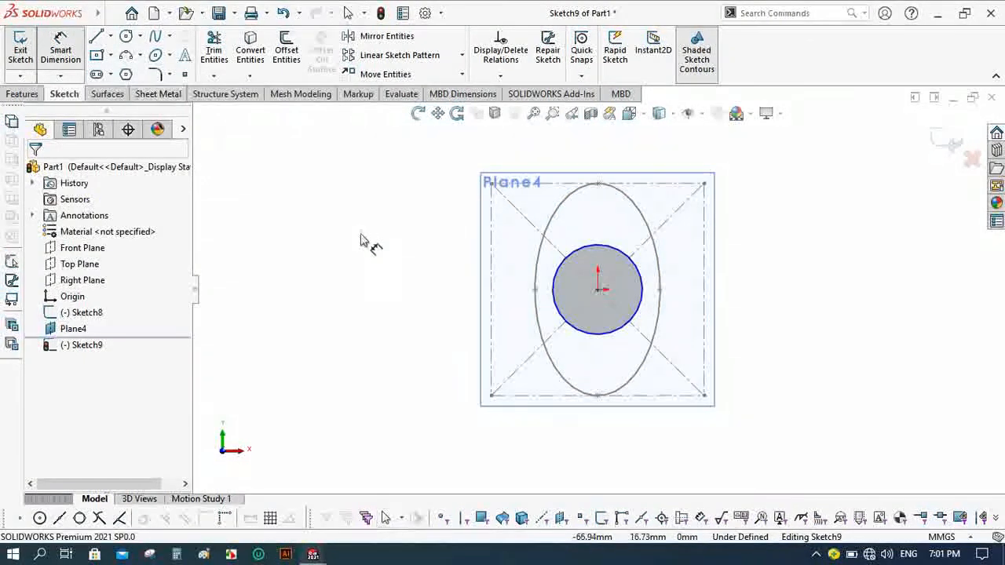
# Dimension the circle's diameter to 25 mm and exit the sketch.
pyautogui.click(558, 316)
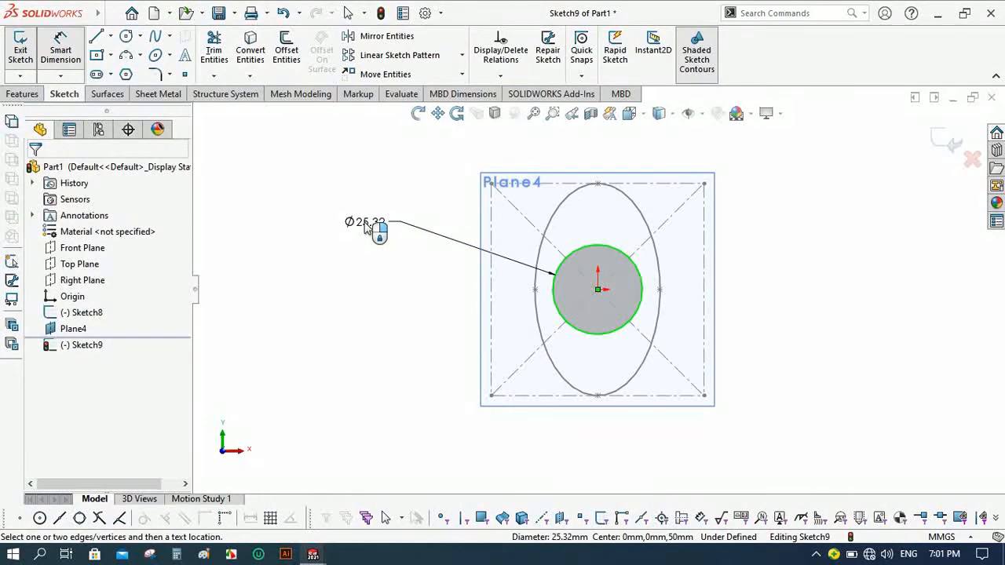
pyautogui.click(364, 224)
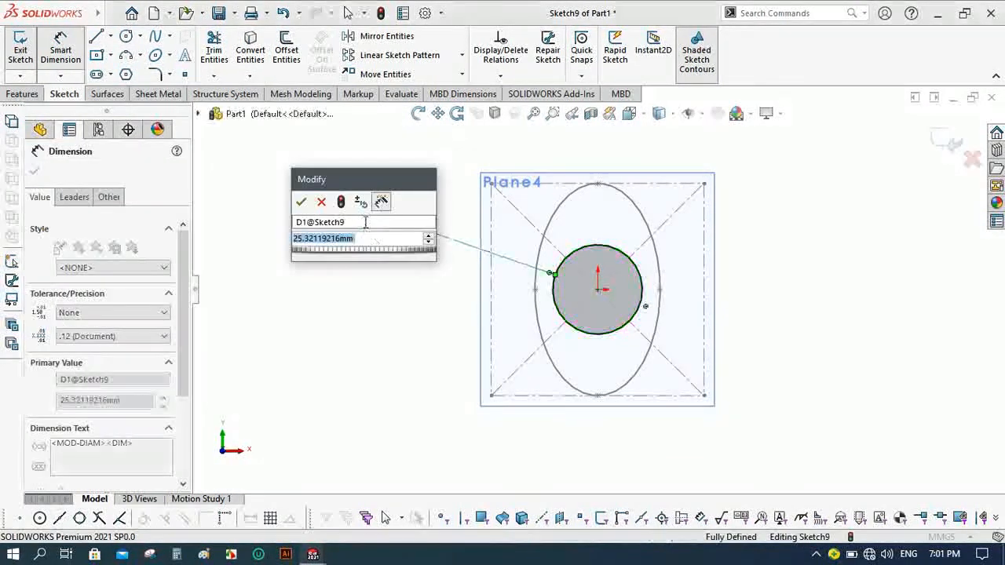
pyautogui.write('25')
pyautogui.press('Return')
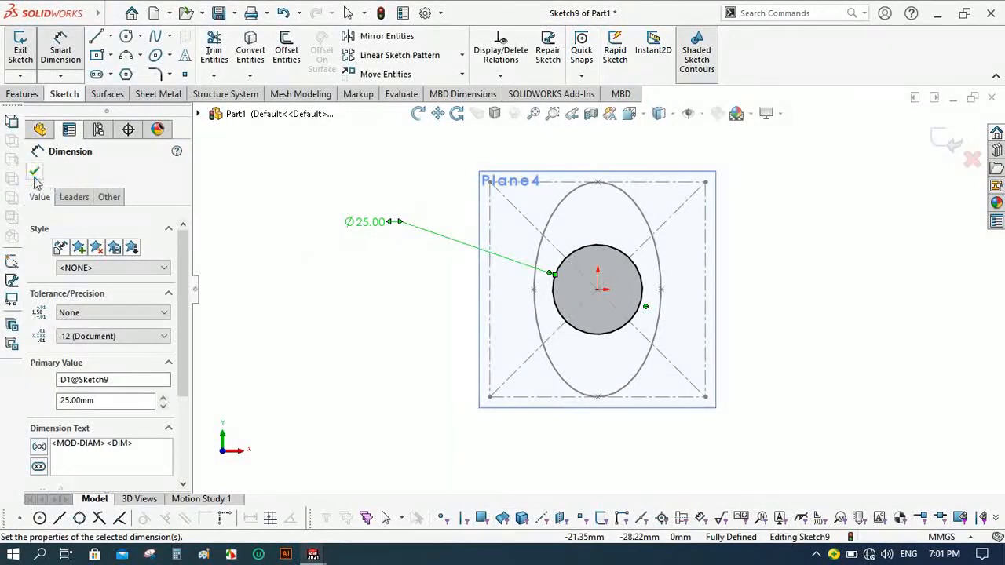
pyautogui.click(34, 171)
pyautogui.press('Escape')
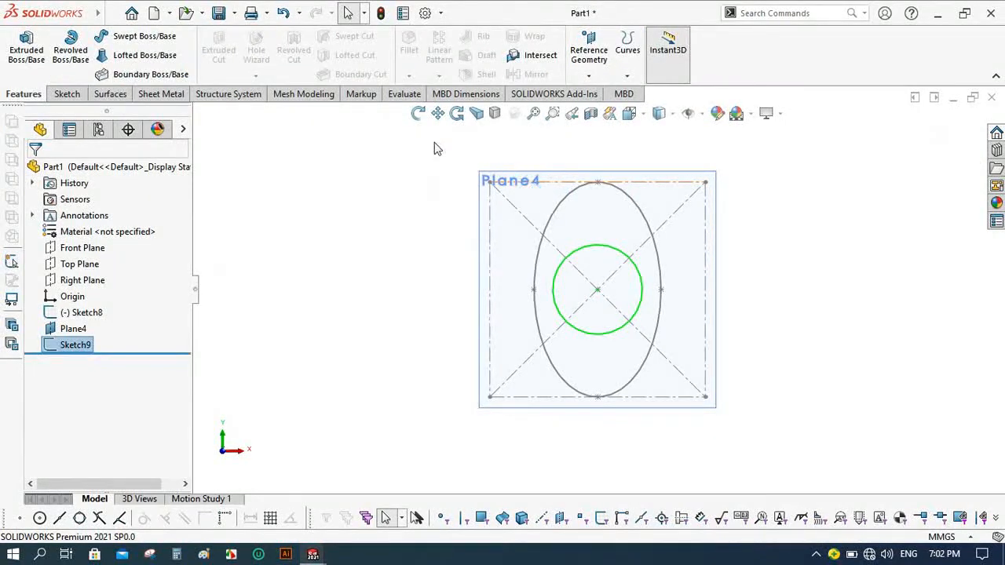
# Create another reference plane offset 20 mm from Plane4, on the side facing away from the ellipse.
pyautogui.click(418, 113)
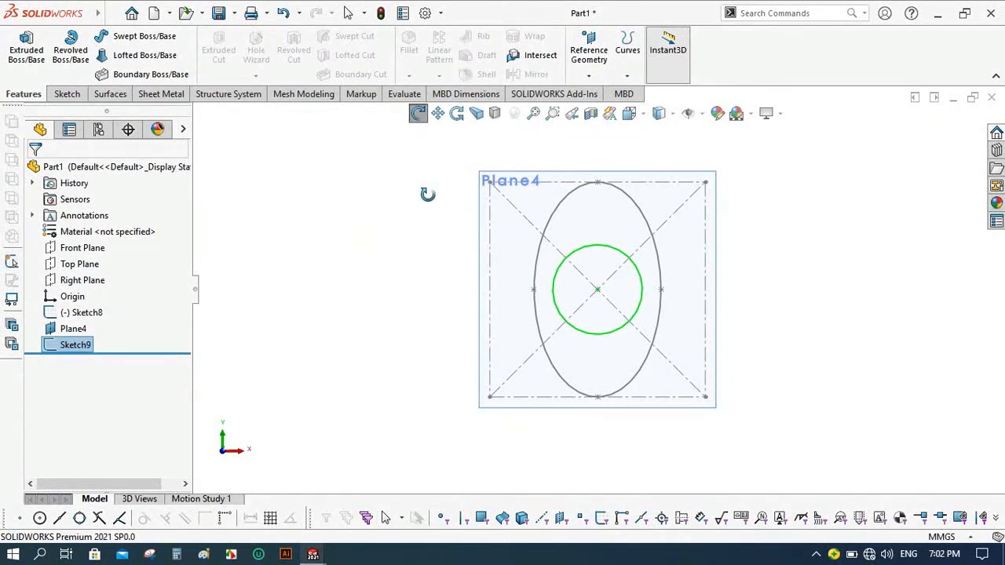
pyautogui.moveTo(427, 194)
pyautogui.mouseDown()
pyautogui.moveTo(467, 209)
pyautogui.moveTo(439, 189)
pyautogui.mouseUp()
pyautogui.click(418, 114)
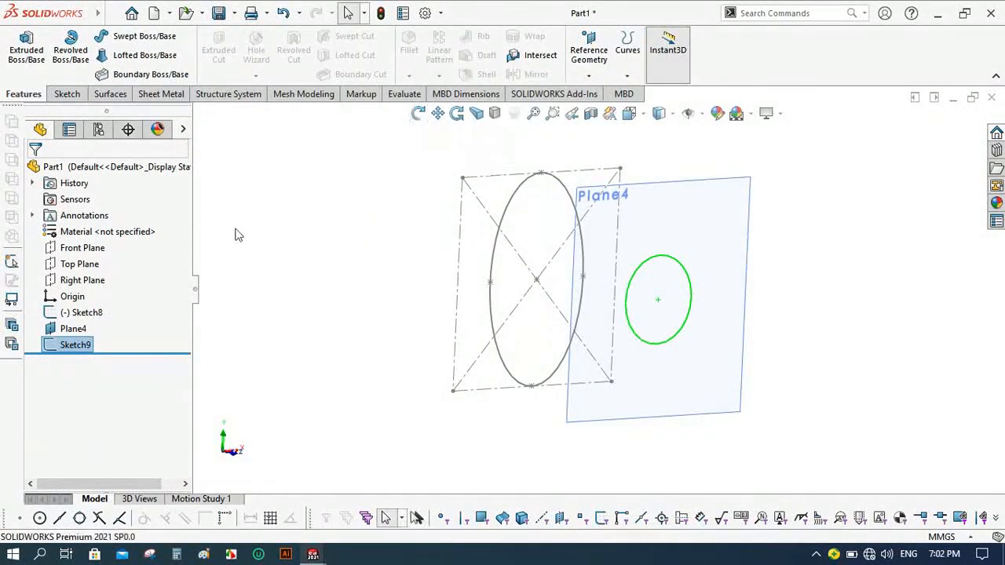
pyautogui.click(72, 330)
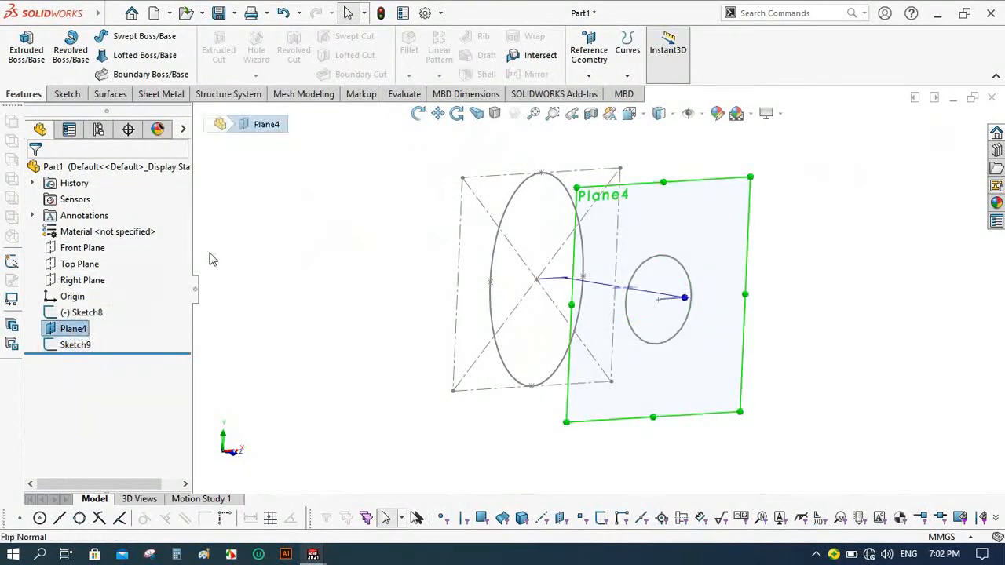
pyautogui.click(587, 75)
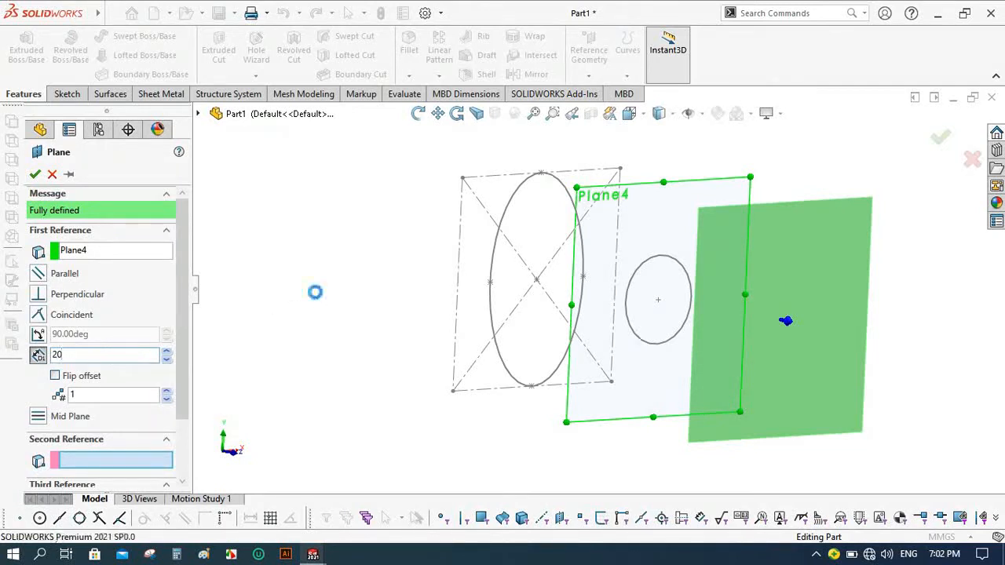
pyautogui.press('Return')
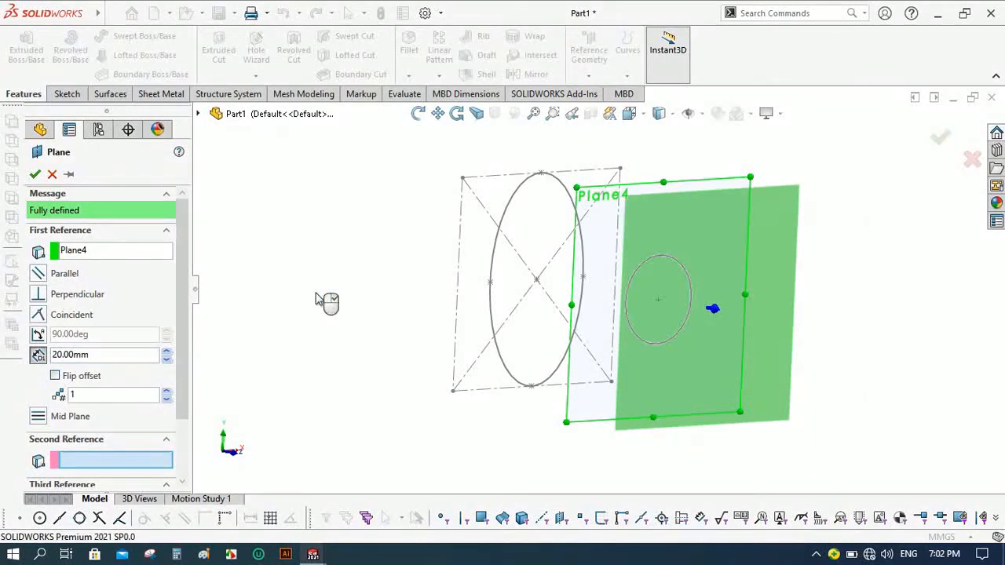
pyautogui.click(35, 175)
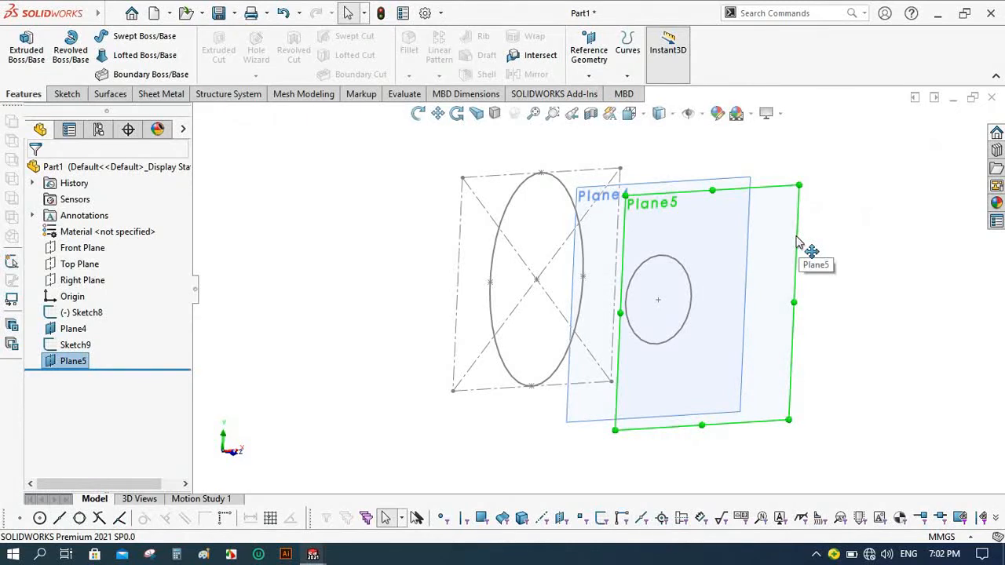
# Start a sketch on Plane5 and draw a vertical centerline about 51 mm long through the origin.
pyautogui.click(799, 244)
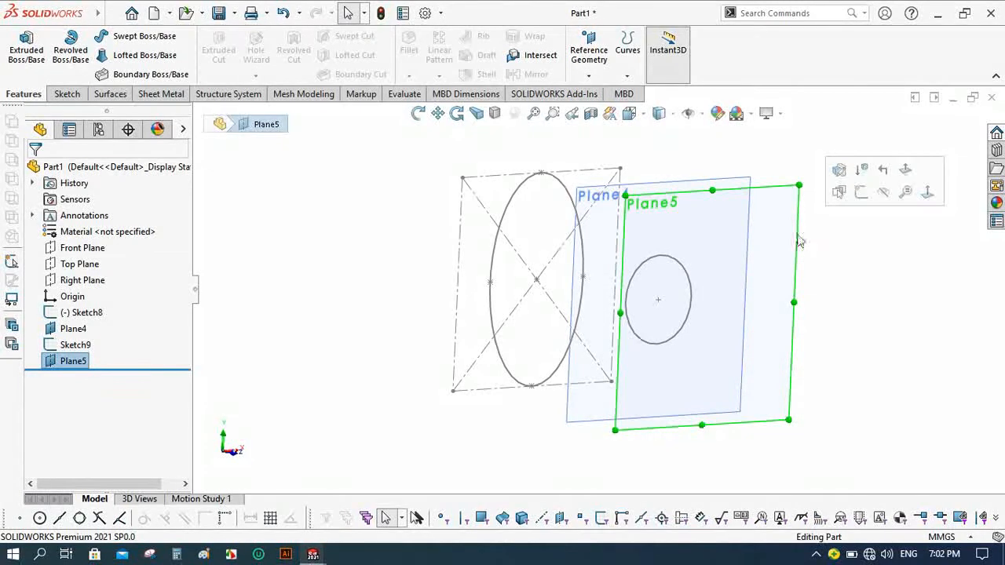
pyautogui.click(860, 194)
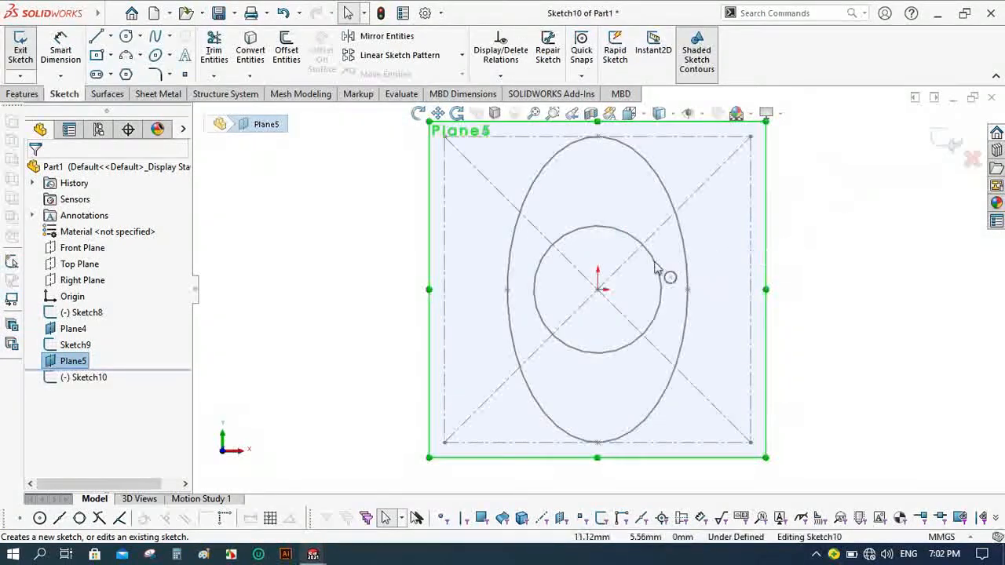
pyautogui.scroll(-2, 701, 292)
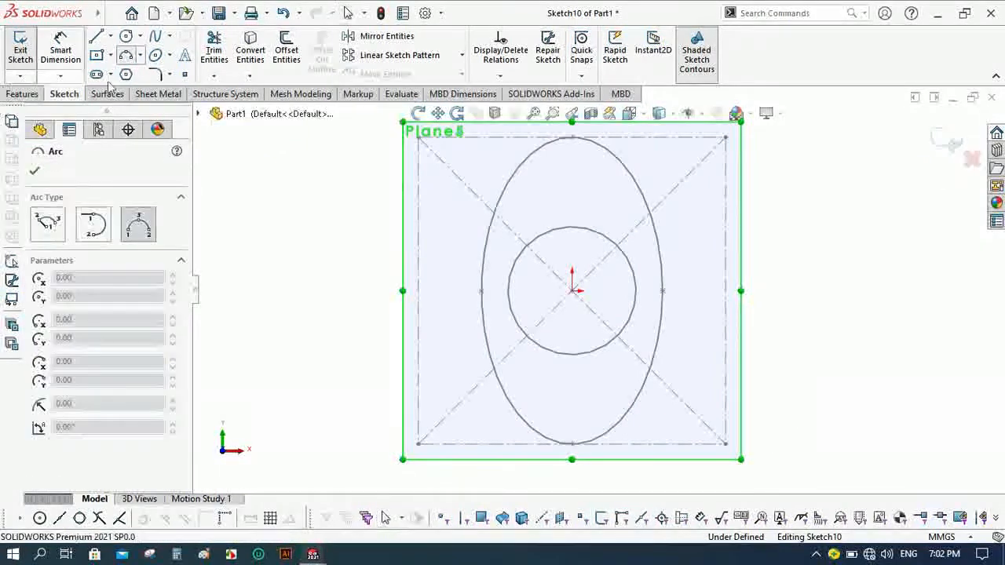
pyautogui.click(113, 39)
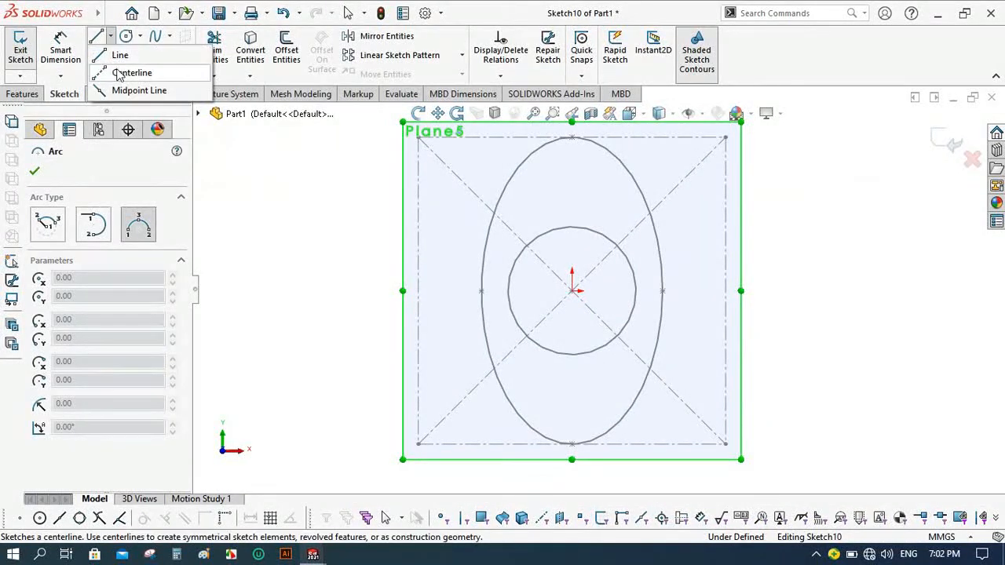
pyautogui.click(119, 73)
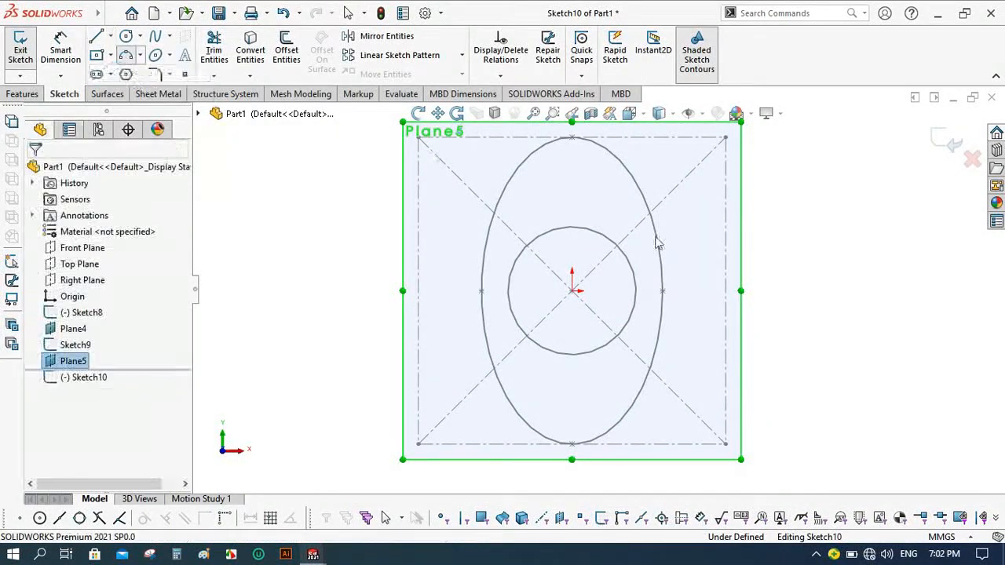
pyautogui.click(572, 291)
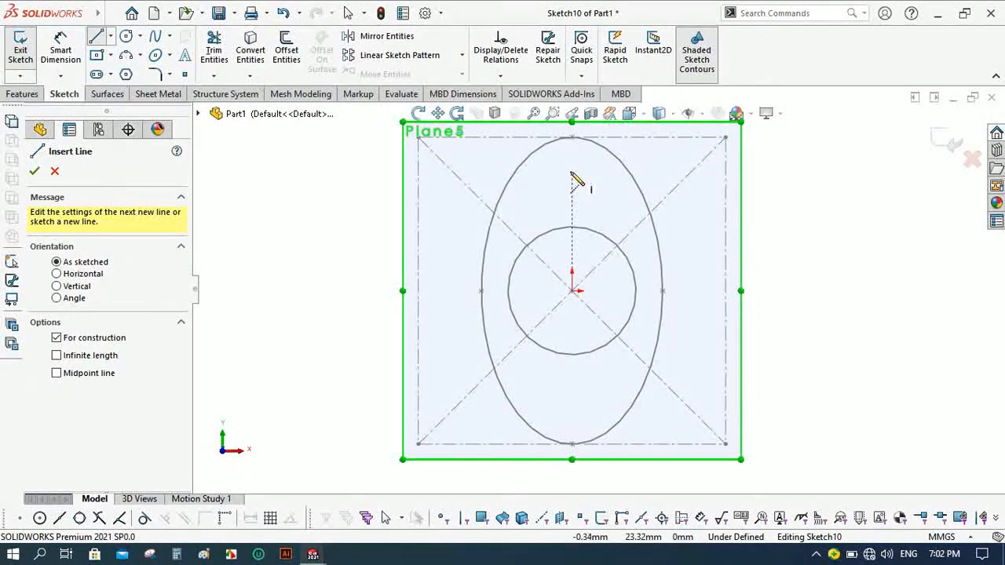
pyautogui.click(572, 168)
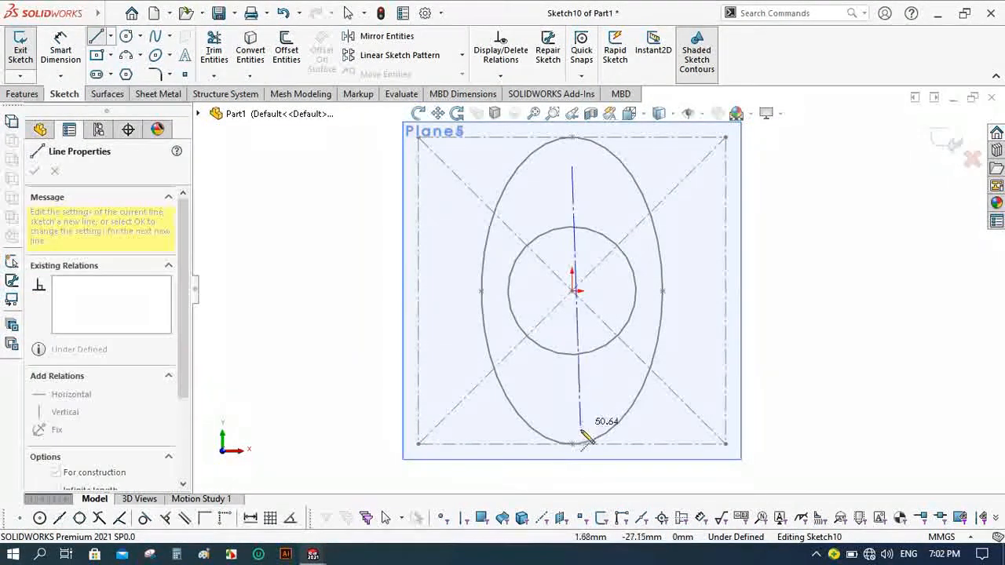
pyautogui.click(572, 431)
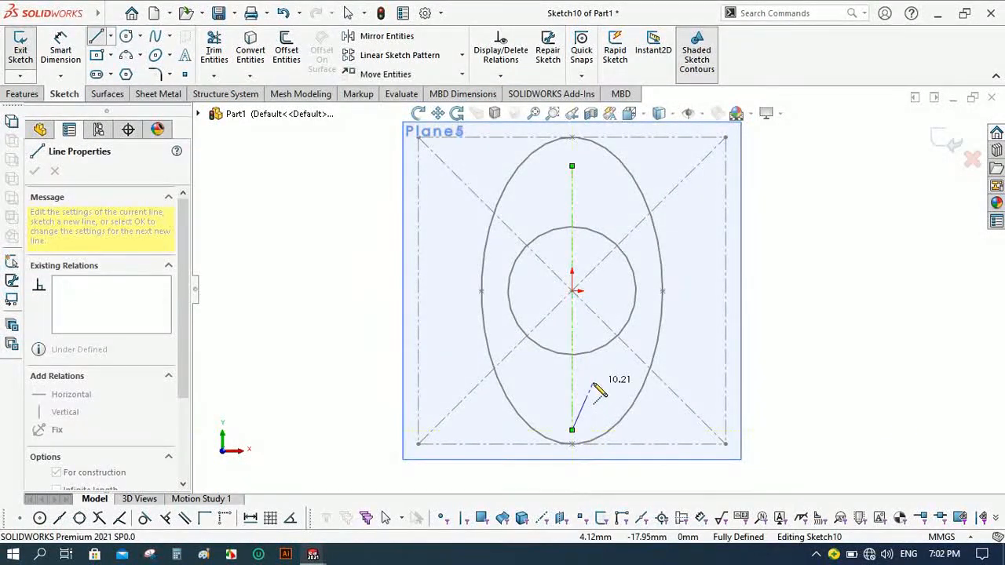
pyautogui.rightClick(598, 380)
pyautogui.click(643, 409)
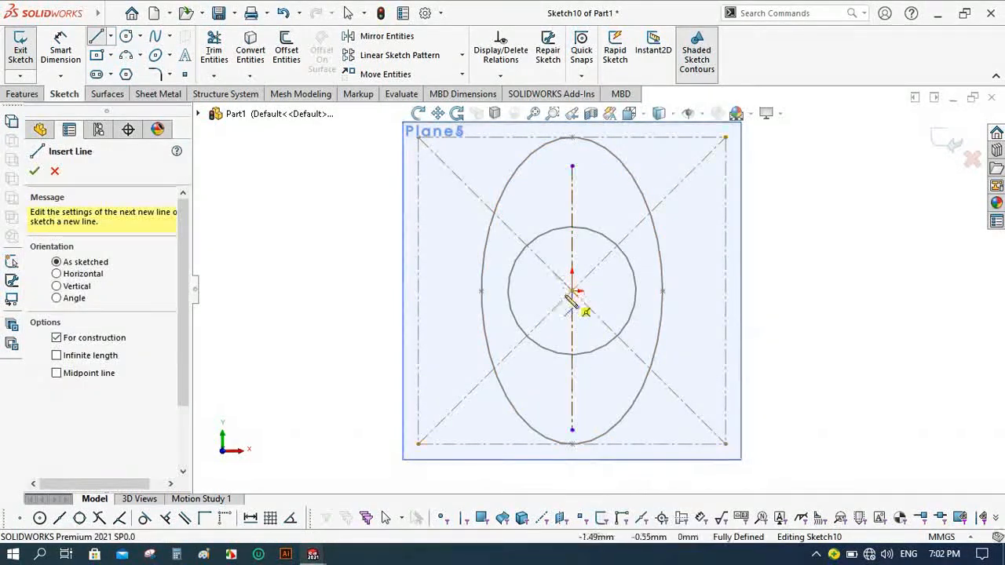
# Draw a horizontal centerline through the origin, extending past both sides of the ellipse but staying inside the square.
pyautogui.click(435, 291)
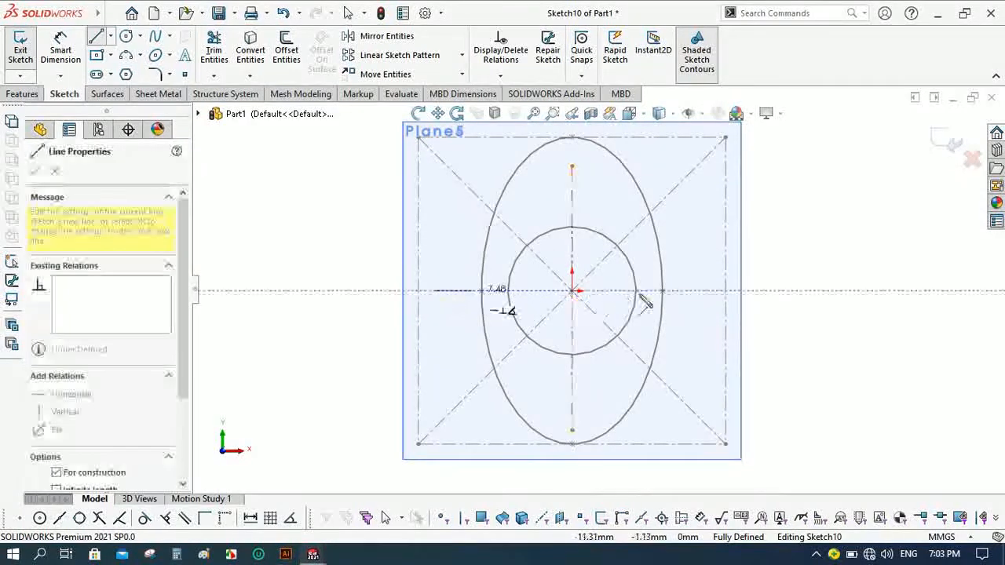
pyautogui.click(691, 292)
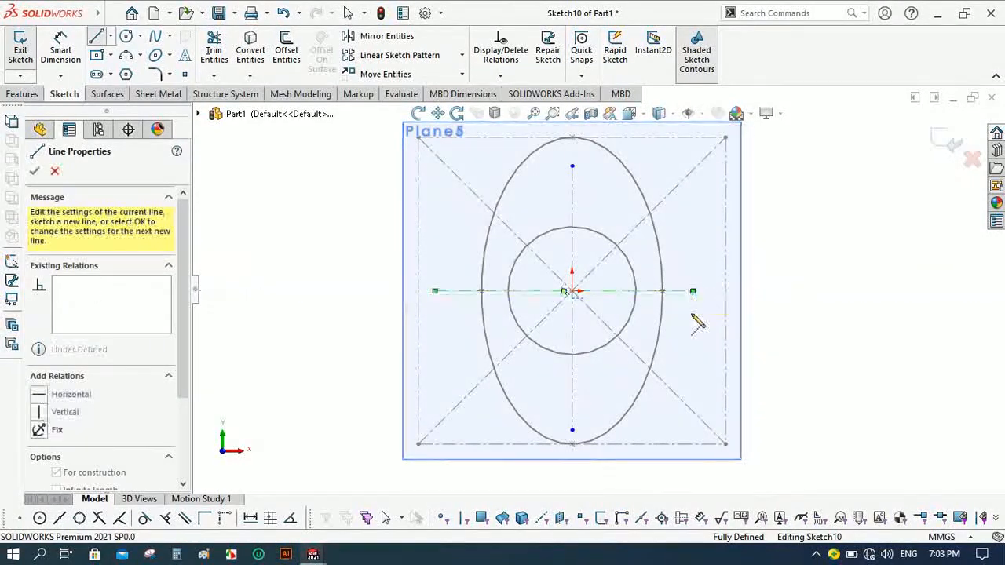
pyautogui.rightClick(707, 325)
pyautogui.click(707, 327)
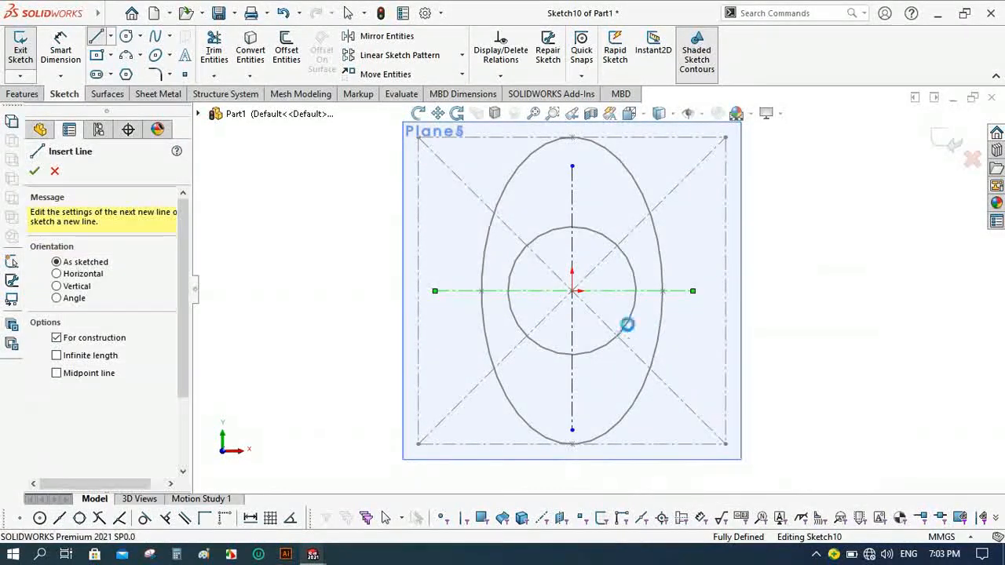
# Draw an upward-bulging three-point arc across the vertical centerline above the circle, about 12.8 mm wide with a radius of about 7.2 mm.
pyautogui.press('Escape')
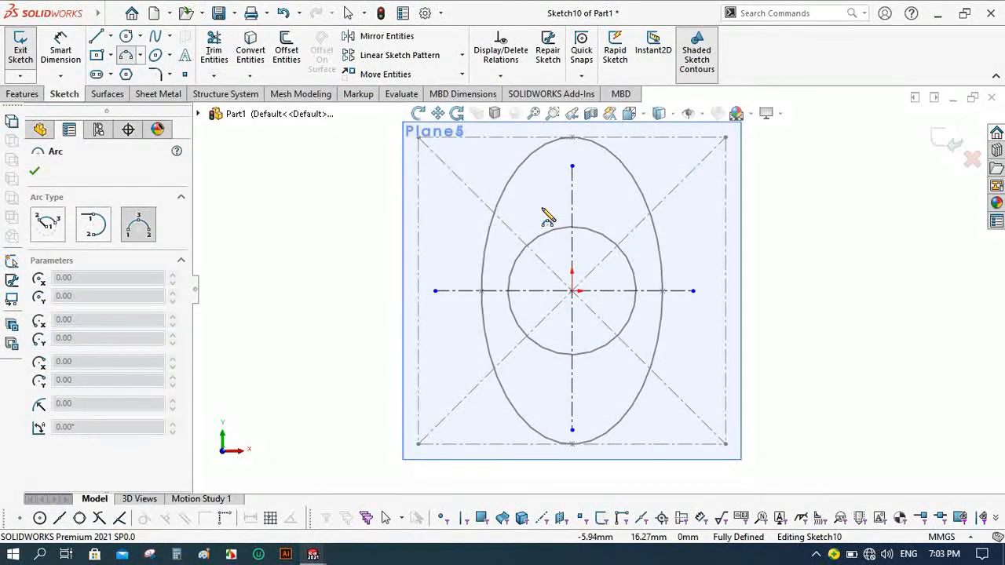
pyautogui.click(542, 207)
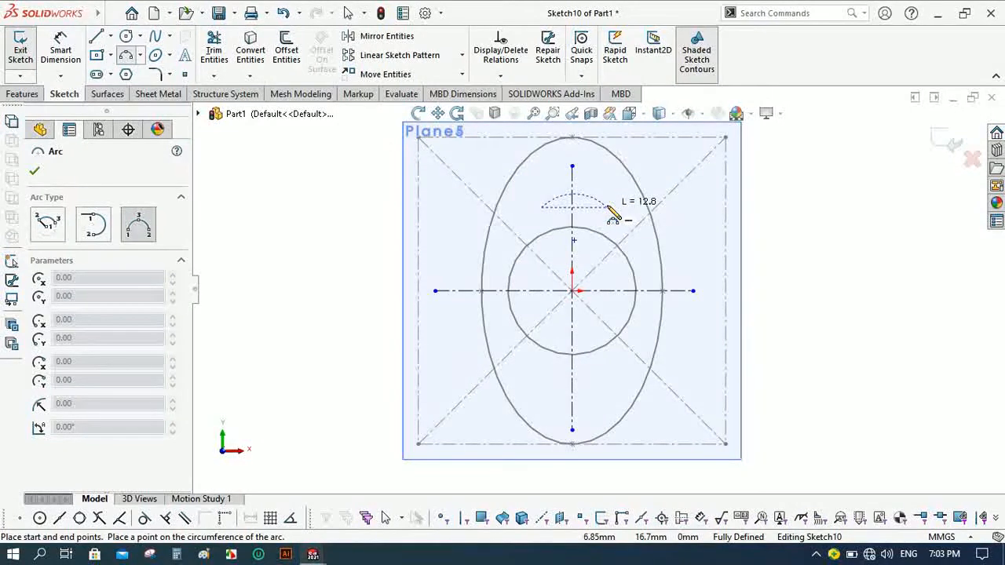
pyautogui.click(607, 207)
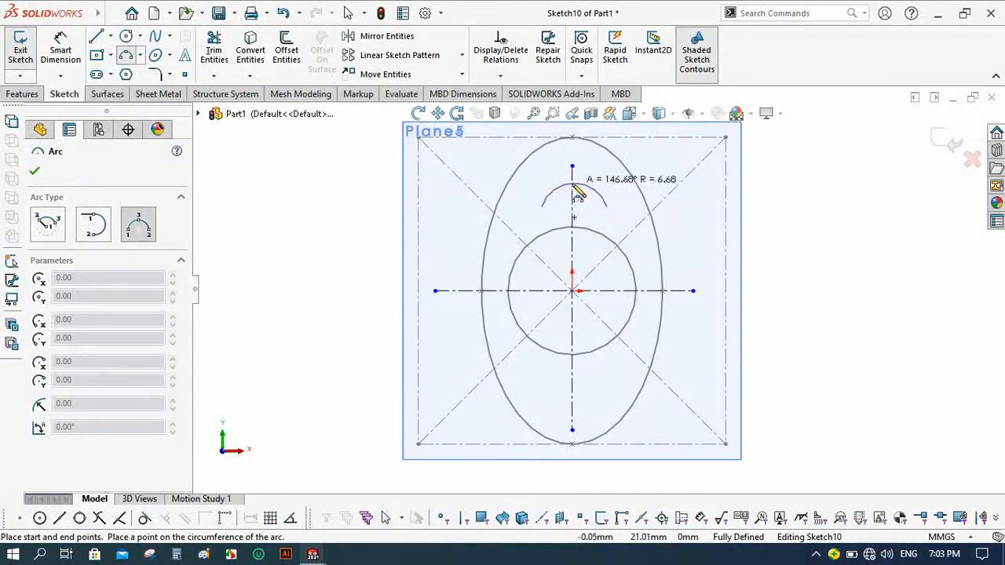
pyautogui.click(573, 190)
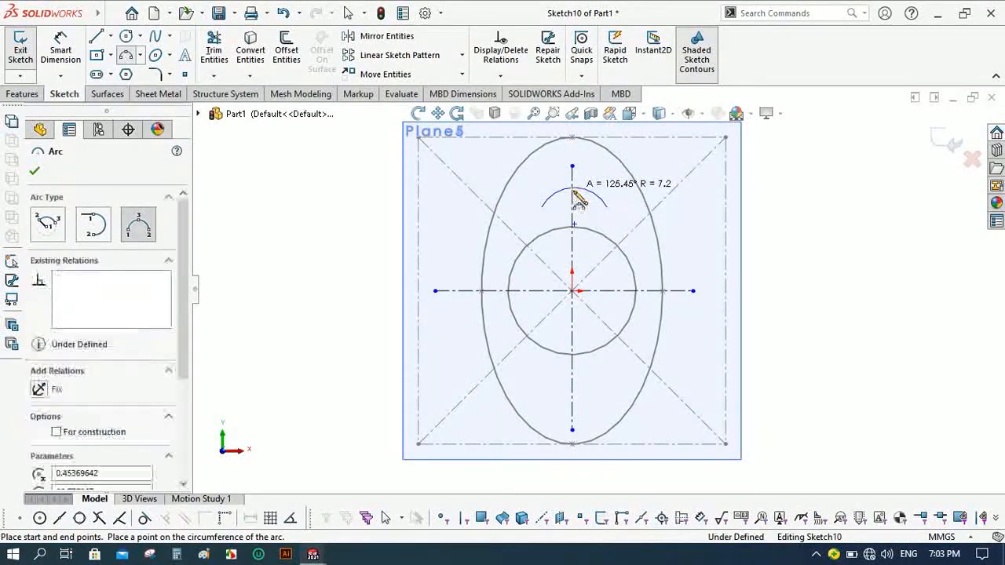
pyautogui.click(36, 173)
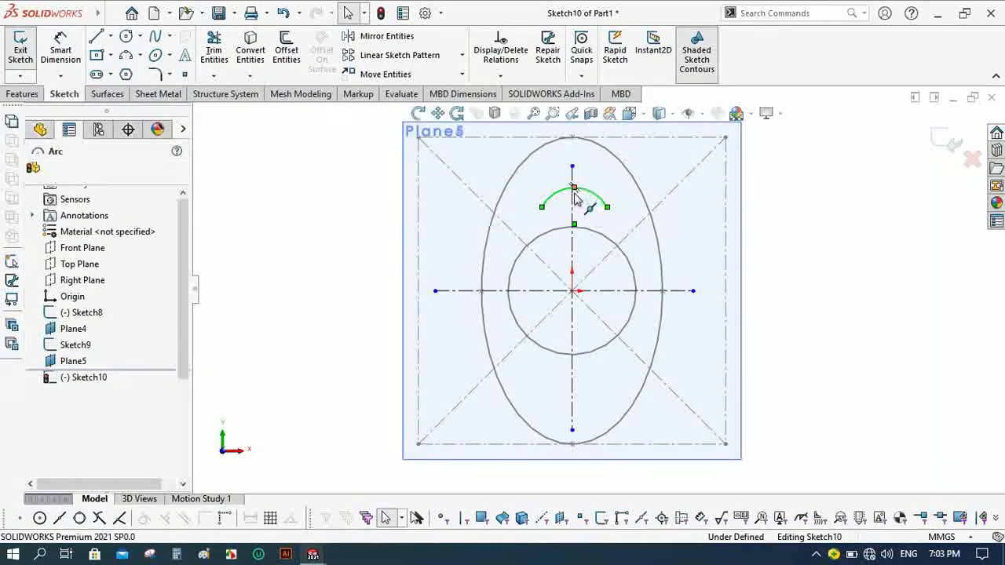
pyautogui.click(574, 191)
pyautogui.keyDown('ctrl'); pyautogui.click(575, 196); pyautogui.keyUp('ctrl')
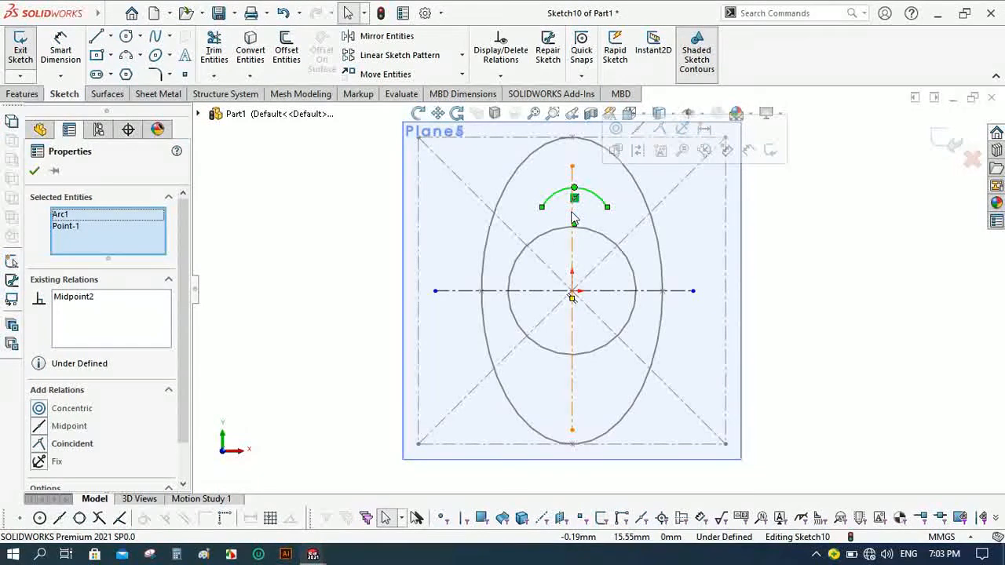
pyautogui.click(910, 240)
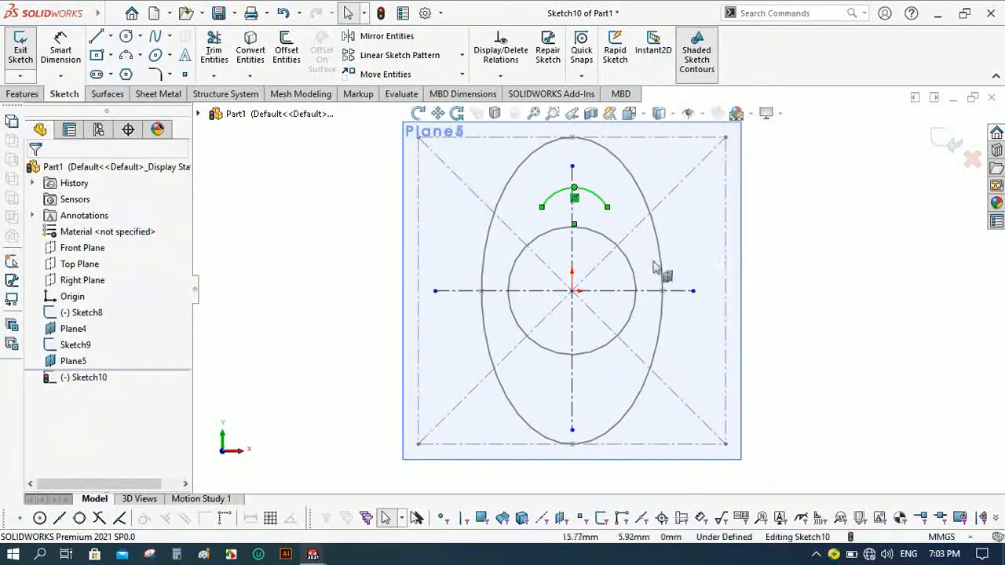
pyautogui.click(572, 245)
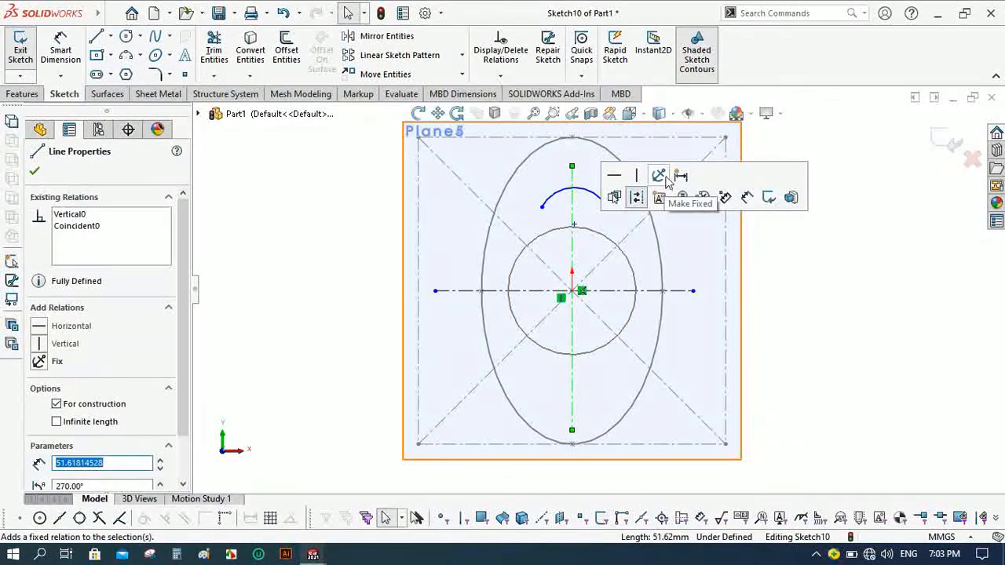
pyautogui.click(787, 267)
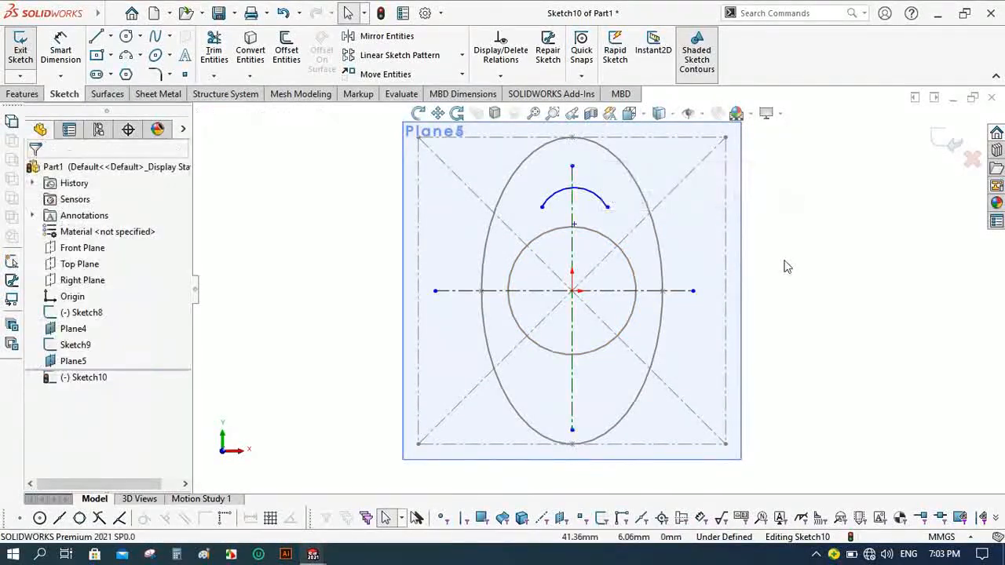
# Center the arc on the vertical centerline by adding an Intersection relation between the arc, its midpoint and that centerline.
pyautogui.click(581, 195)
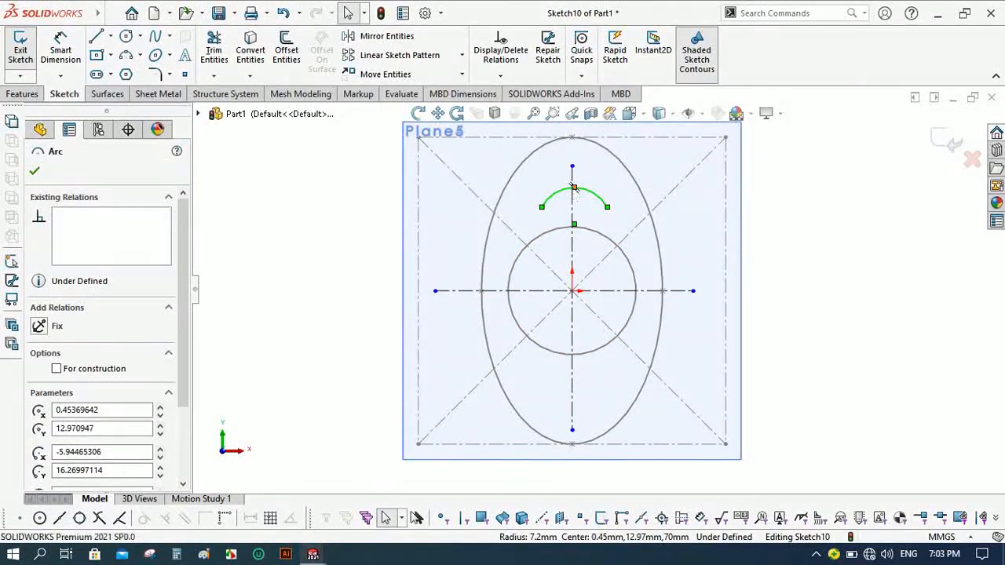
pyautogui.keyDown('ctrl'); pyautogui.click(573, 190); pyautogui.keyUp('ctrl')
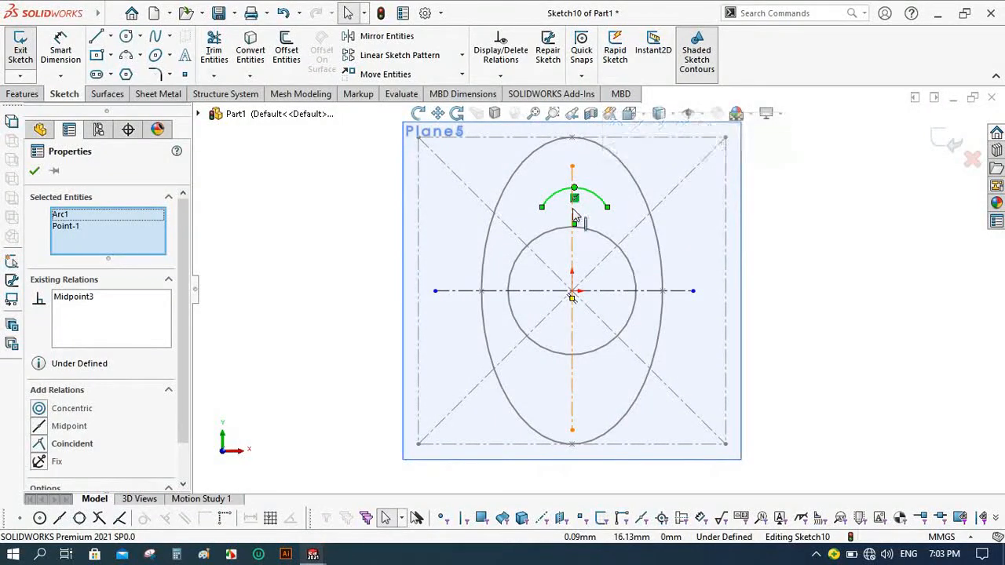
pyautogui.keyDown('ctrl'); pyautogui.click(572, 218); pyautogui.keyUp('ctrl')
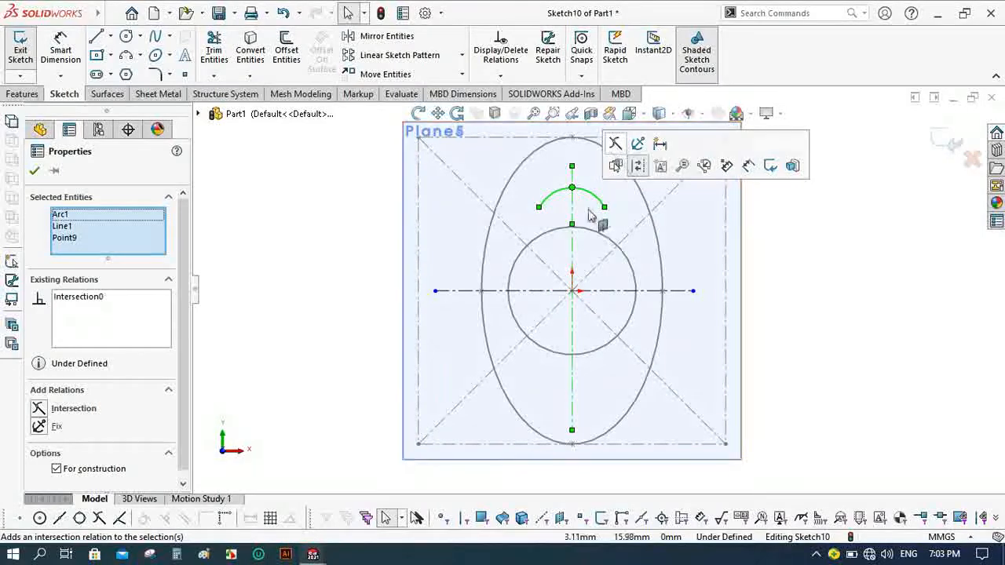
pyautogui.click(786, 253)
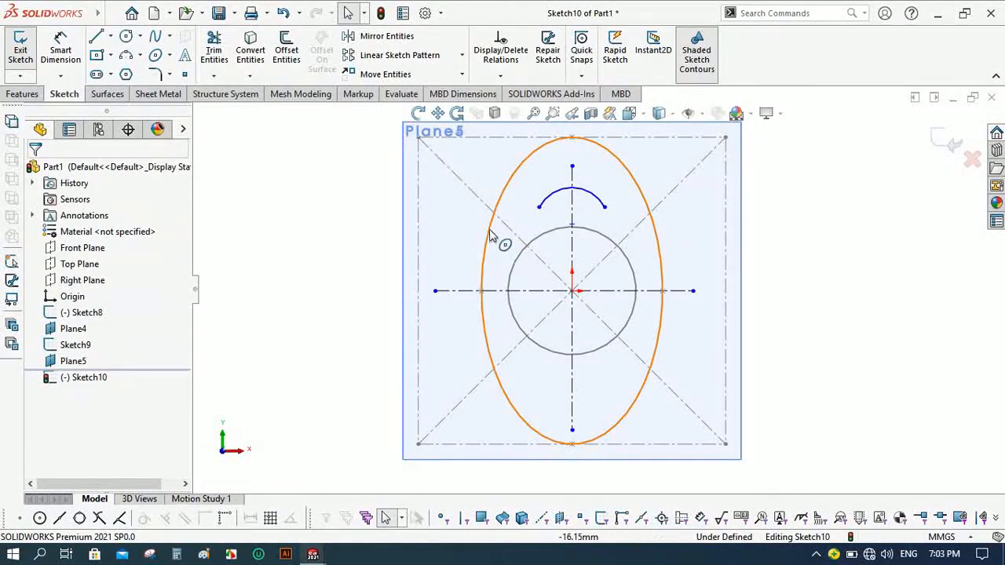
# Draw a three-point arc of about 4.94 mm radius from the first arc's left endpoint to the square's upper-left diagonal, curving toward the circle.
pyautogui.click(126, 57)
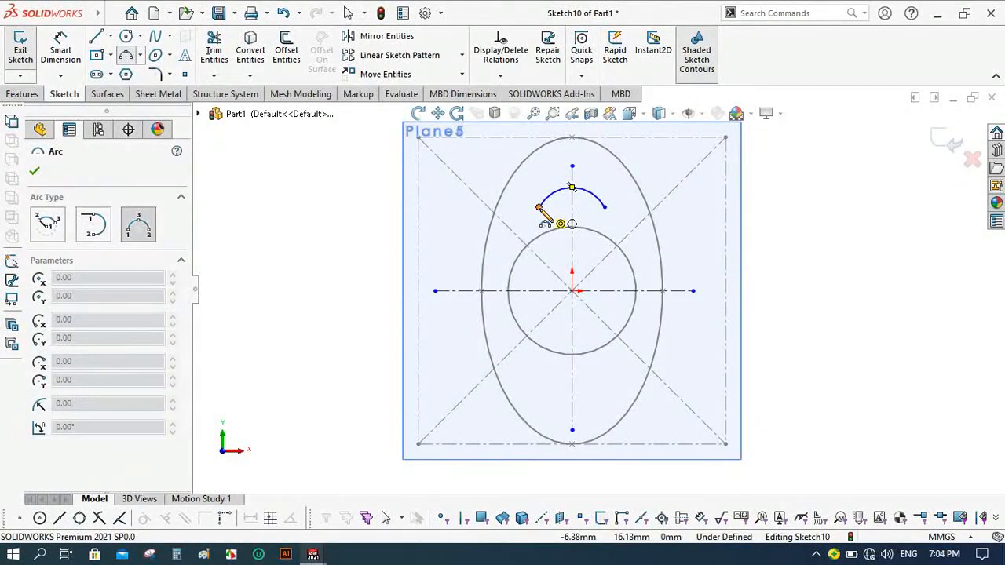
pyautogui.click(539, 209)
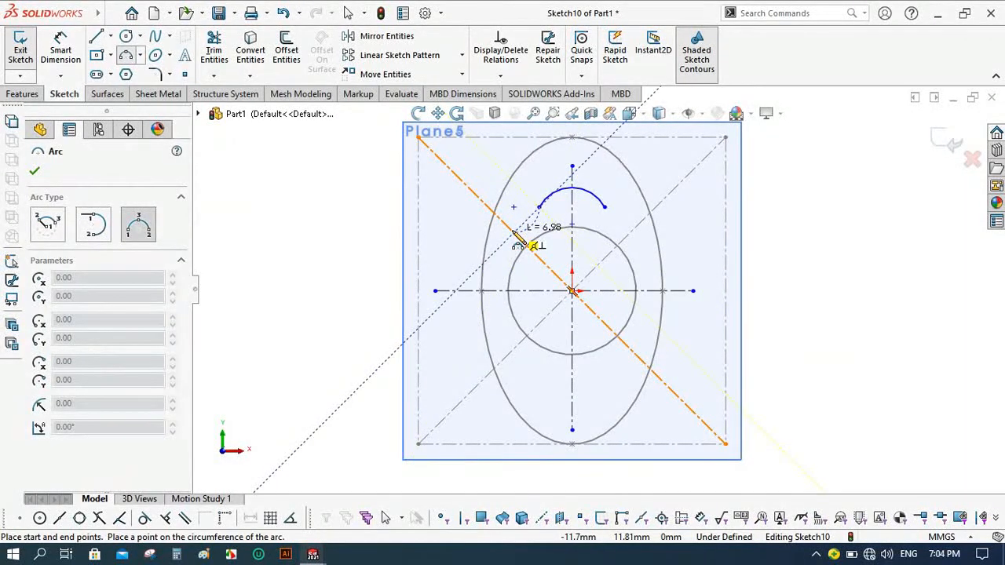
pyautogui.click(516, 236)
pyautogui.click(532, 234)
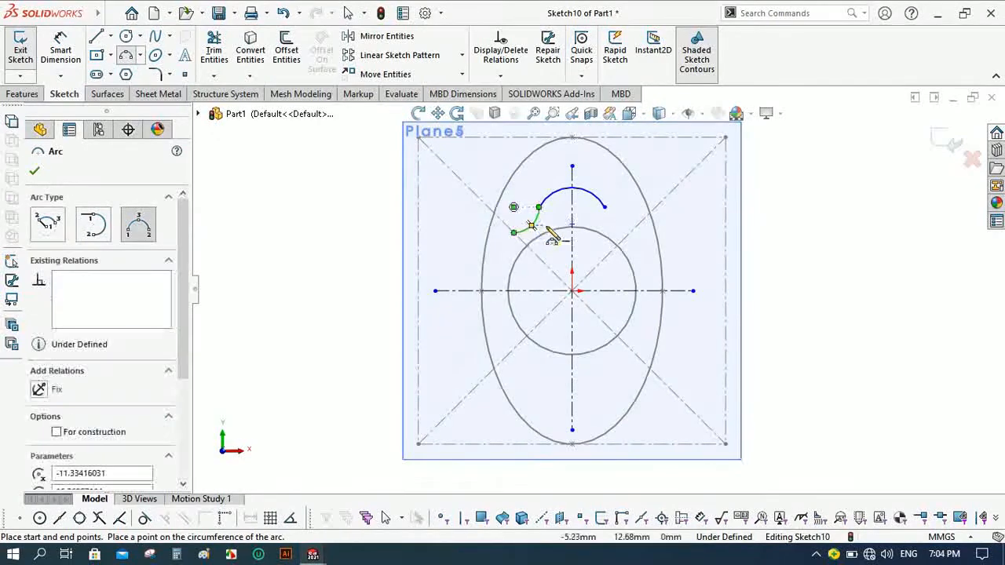
pyautogui.click(35, 173)
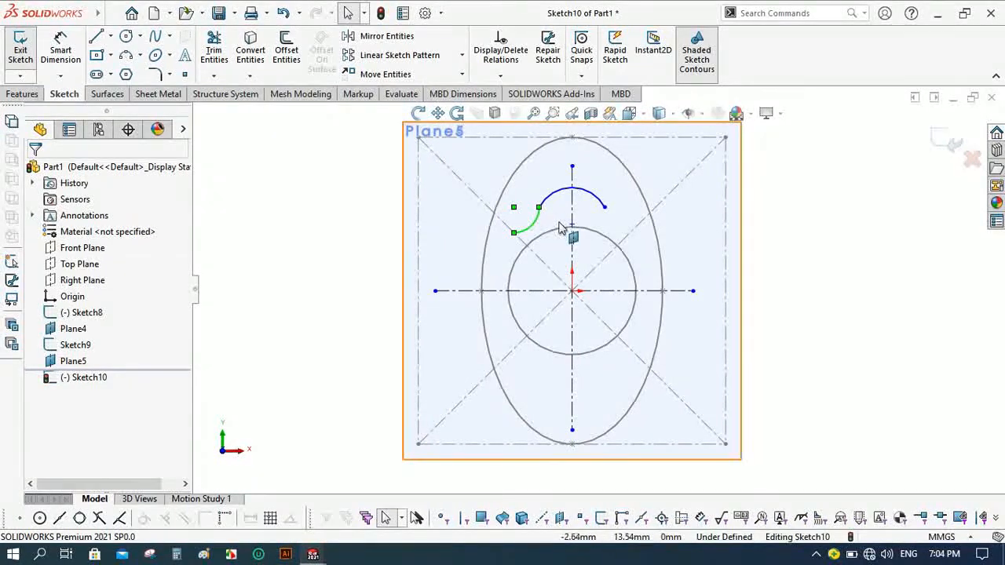
# Mirror the small side arc about the vertical centerline.
pyautogui.click(574, 221)
pyautogui.keyDown('ctrl'); pyautogui.click(590, 193); pyautogui.keyUp('ctrl')
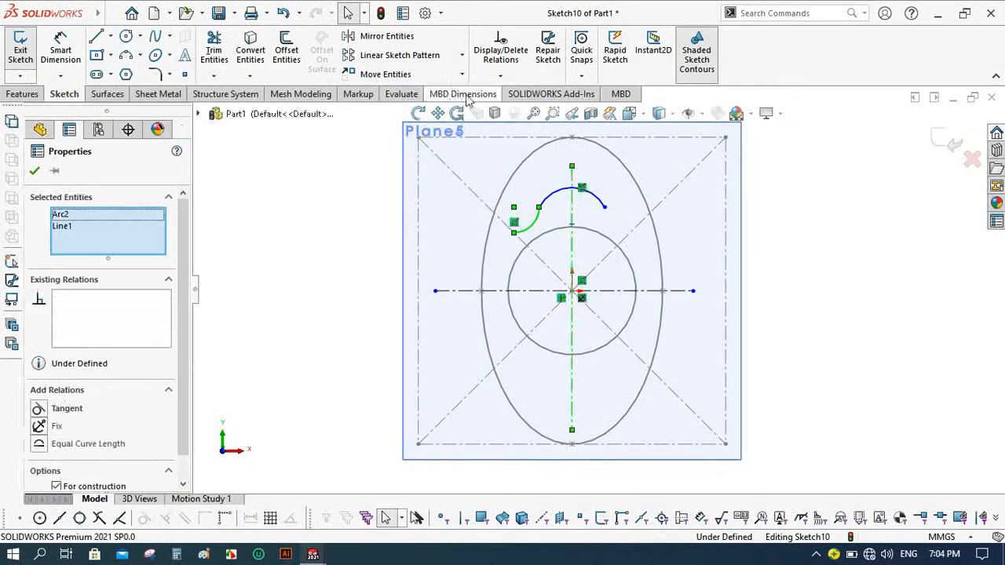
pyautogui.click(385, 37)
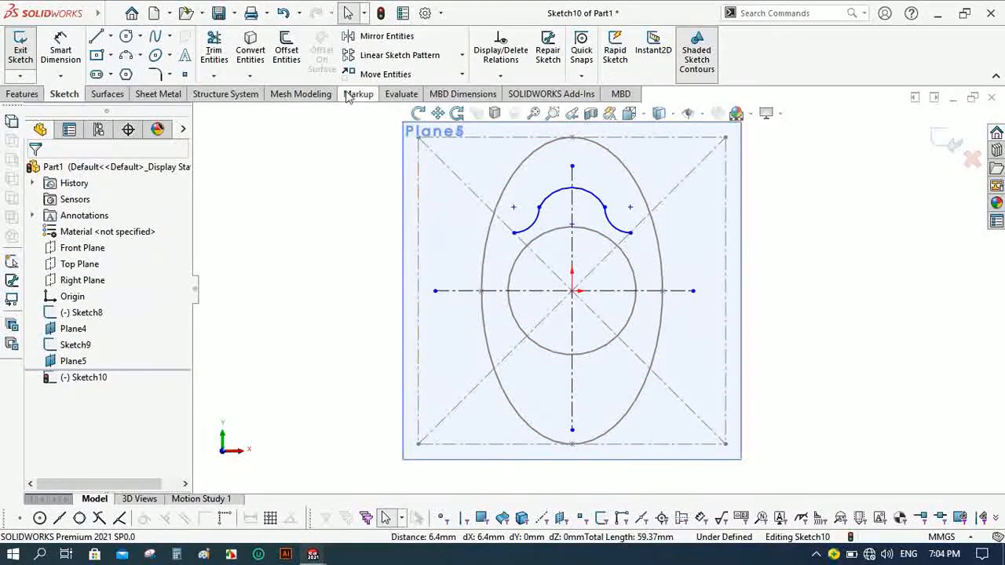
# Circular-pattern the three connected arcs around the origin with 4 equally spaced instances over 360 degrees.
pyautogui.click(534, 225)
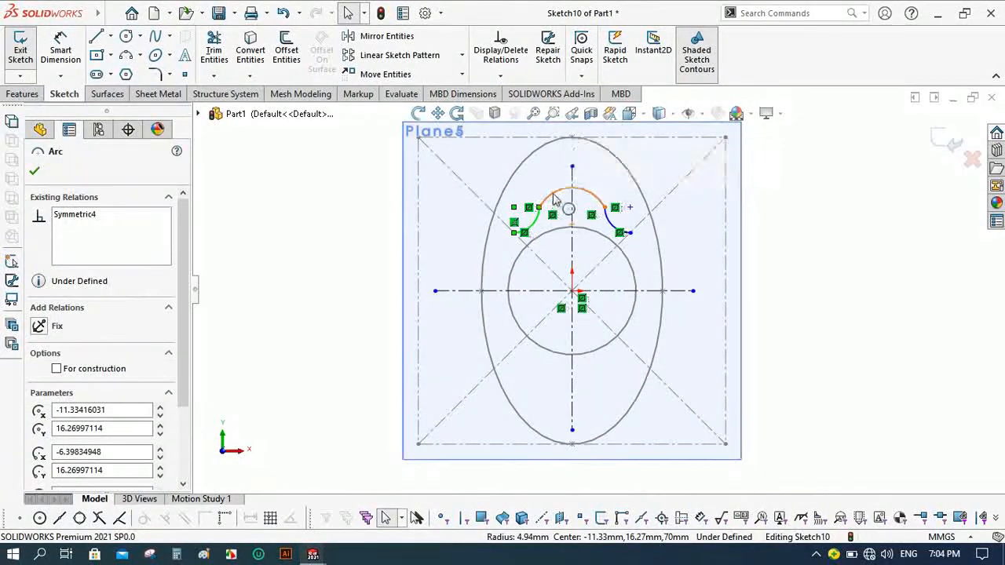
pyautogui.keyDown('ctrl'); pyautogui.click(618, 229); pyautogui.keyUp('ctrl')
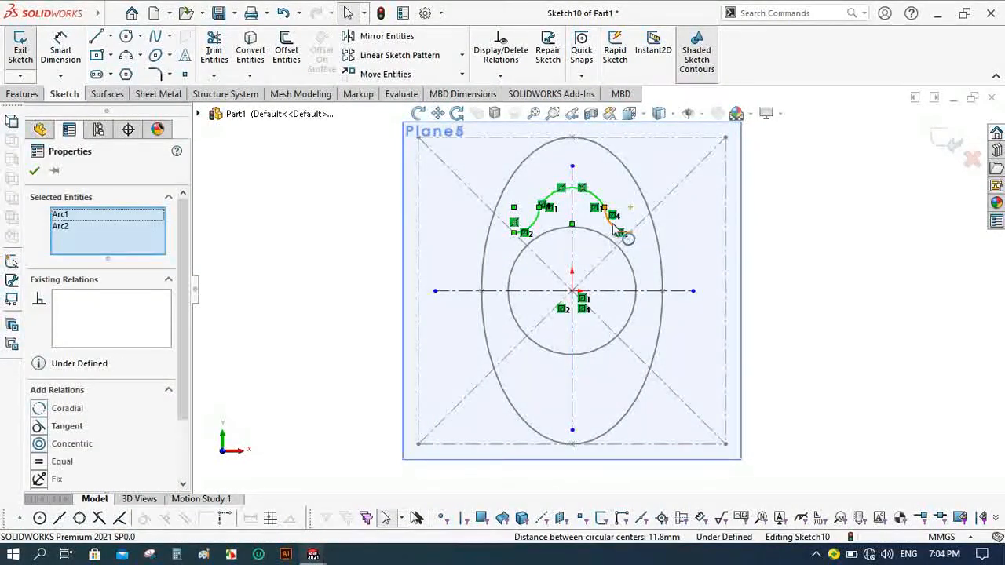
pyautogui.keyDown('ctrl'); pyautogui.click(620, 230); pyautogui.keyUp('ctrl')
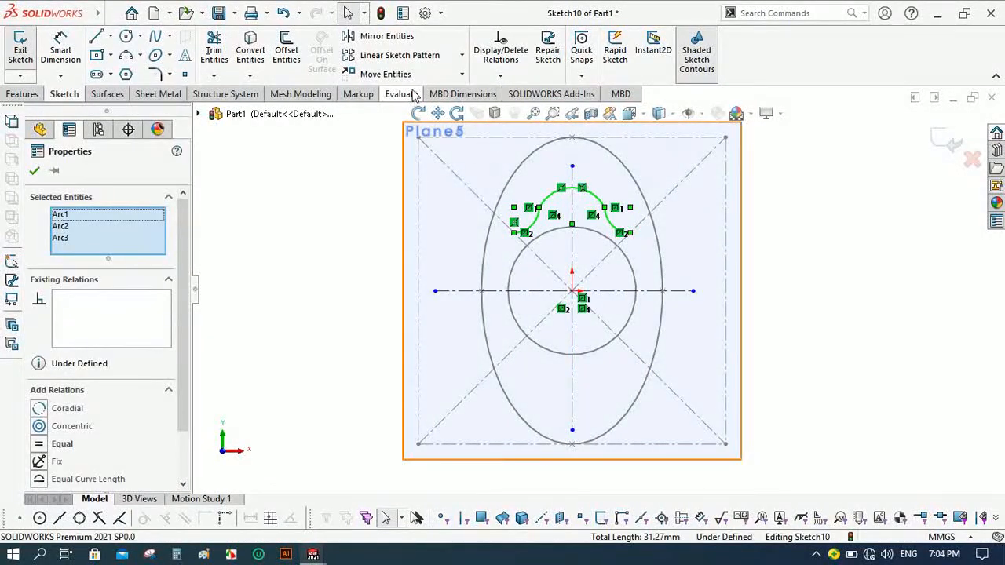
pyautogui.click(461, 55)
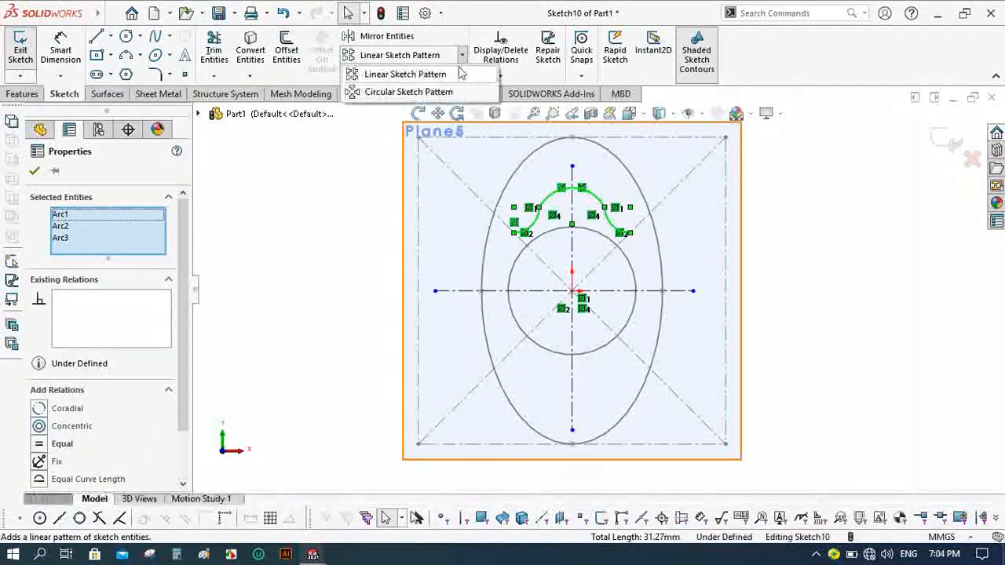
pyautogui.click(418, 93)
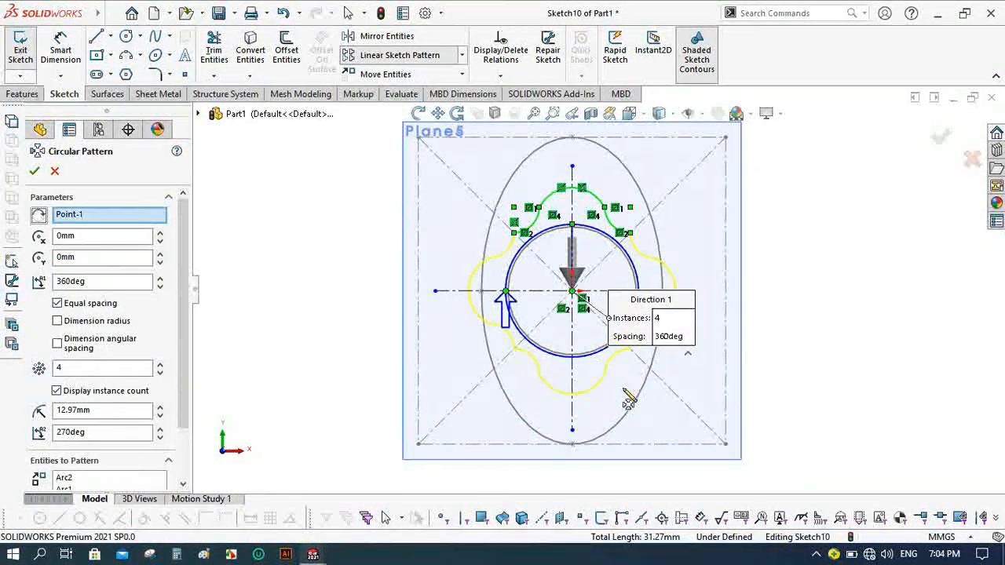
pyautogui.scroll(-2, 698, 375)
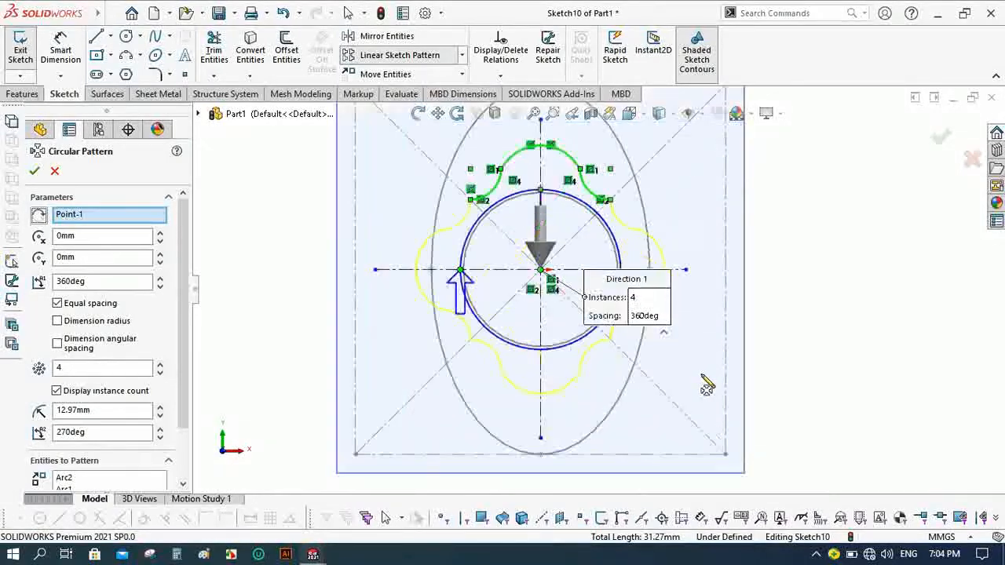
pyautogui.scroll(1, 504, 226)
pyautogui.scroll(1, 537, 208)
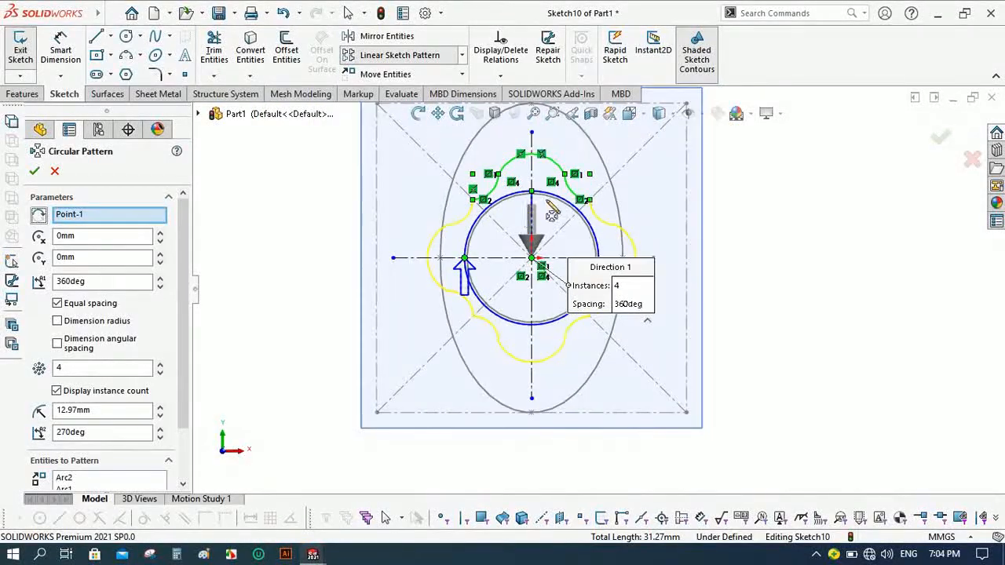
pyautogui.scroll(-1, 536, 181)
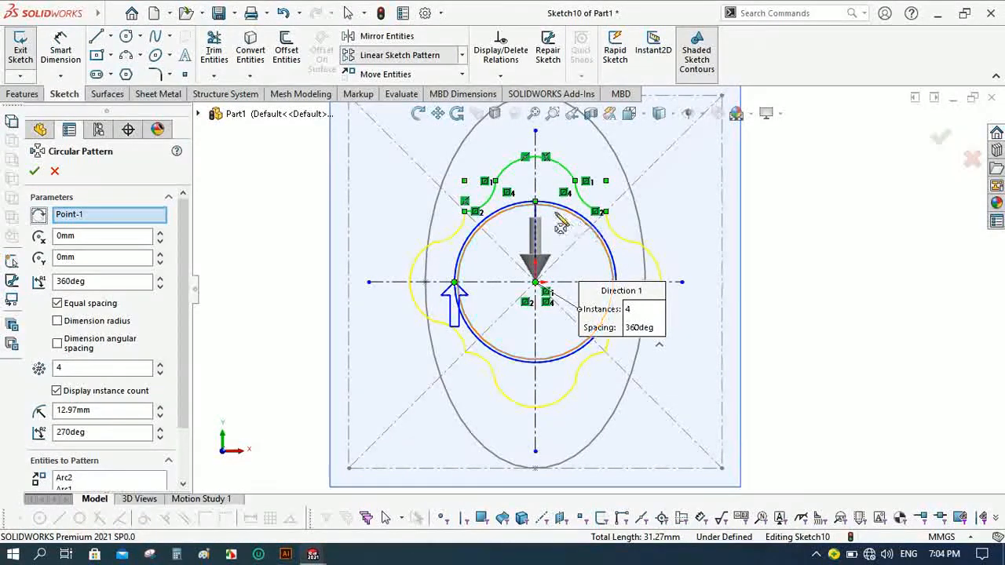
pyautogui.scroll(-2, 486, 218)
pyautogui.scroll(1, 490, 222)
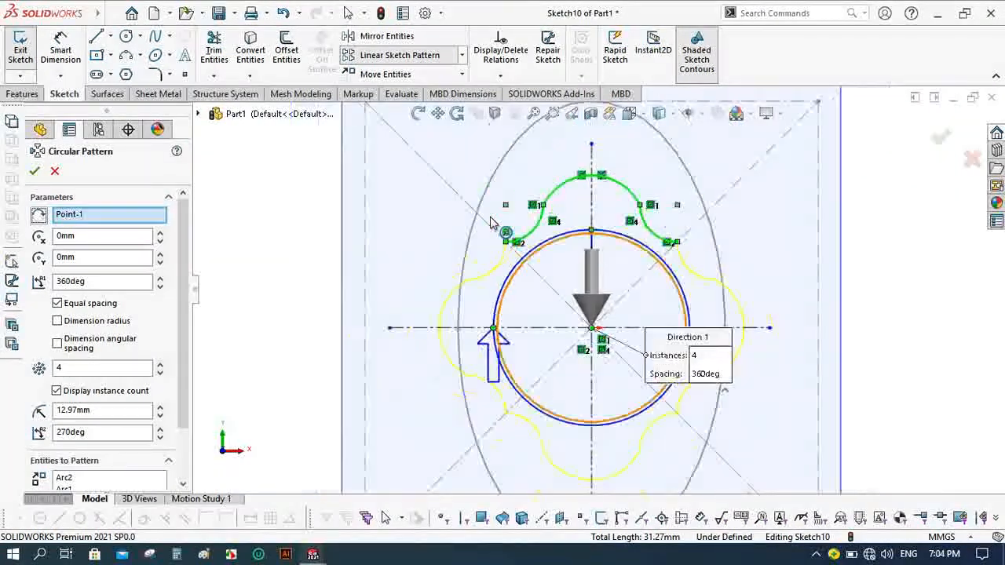
pyautogui.scroll(1, 760, 330)
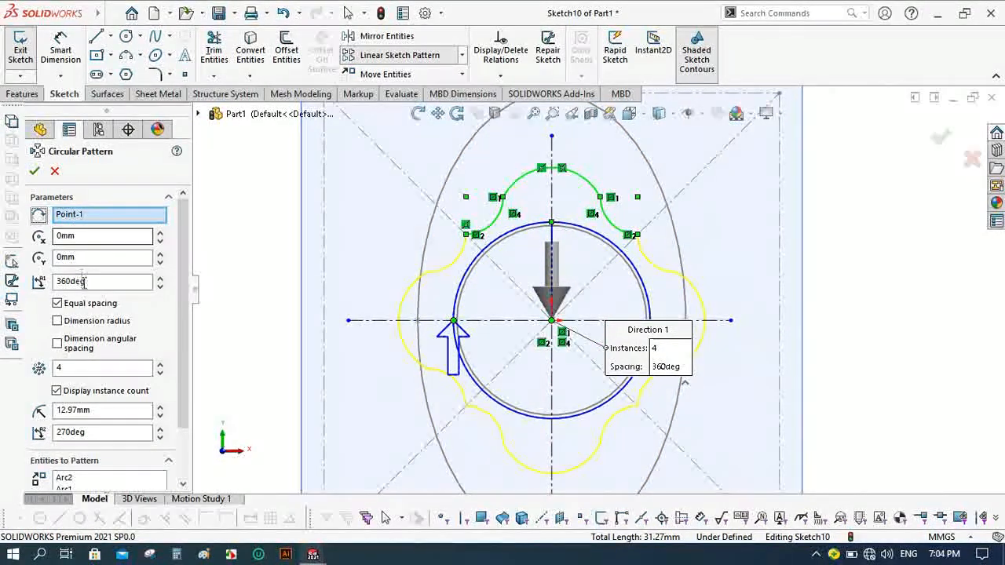
pyautogui.click(35, 172)
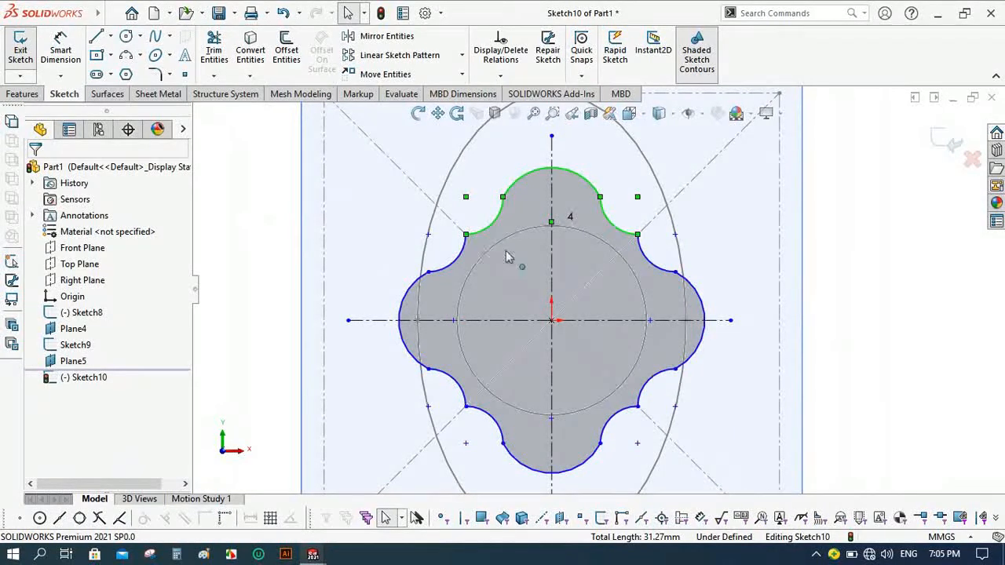
# Try to reshape the wavy profile by moving its upper-left inner corner along the diagonal, and undo the move.
pyautogui.scroll(-4, 483, 243)
pyautogui.scroll(4, 463, 241)
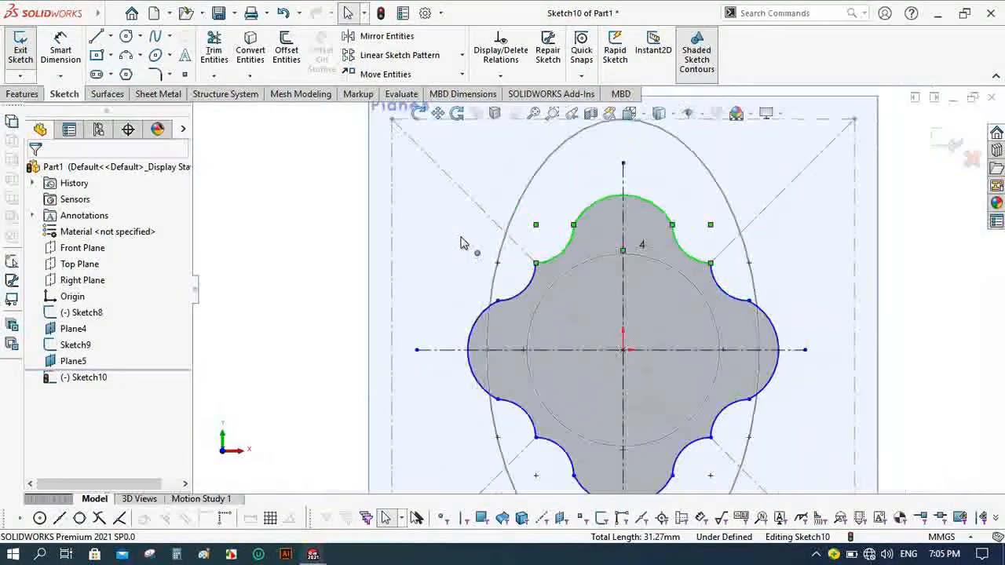
pyautogui.scroll(3, 598, 289)
pyautogui.scroll(-3, 687, 330)
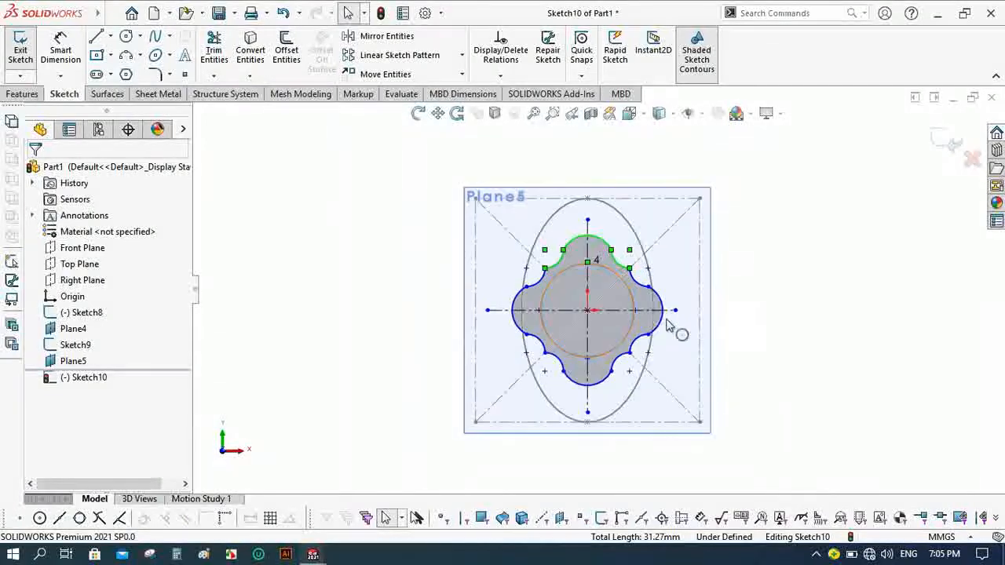
pyautogui.scroll(-3, 577, 279)
pyautogui.scroll(3, 578, 283)
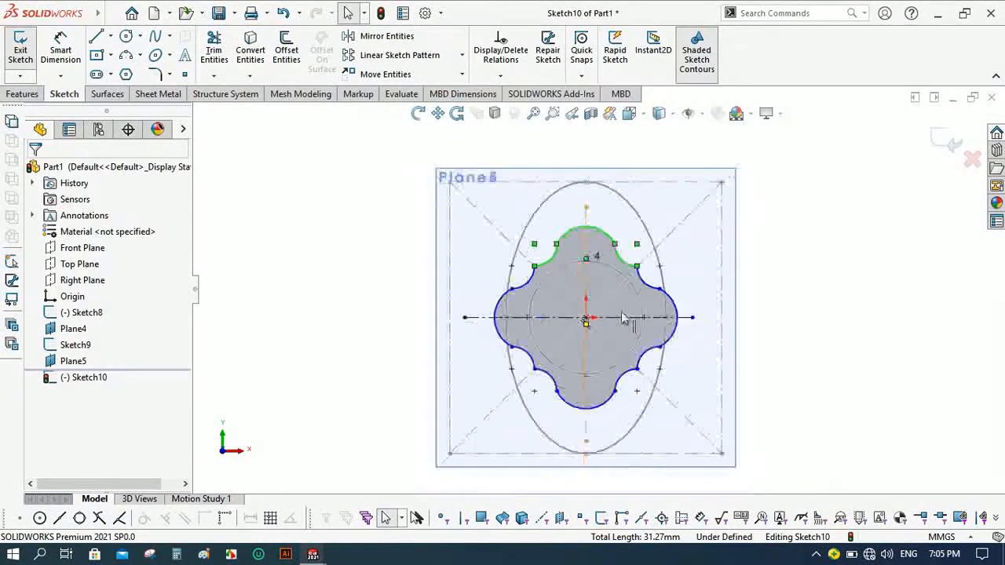
pyautogui.scroll(-3, 581, 286)
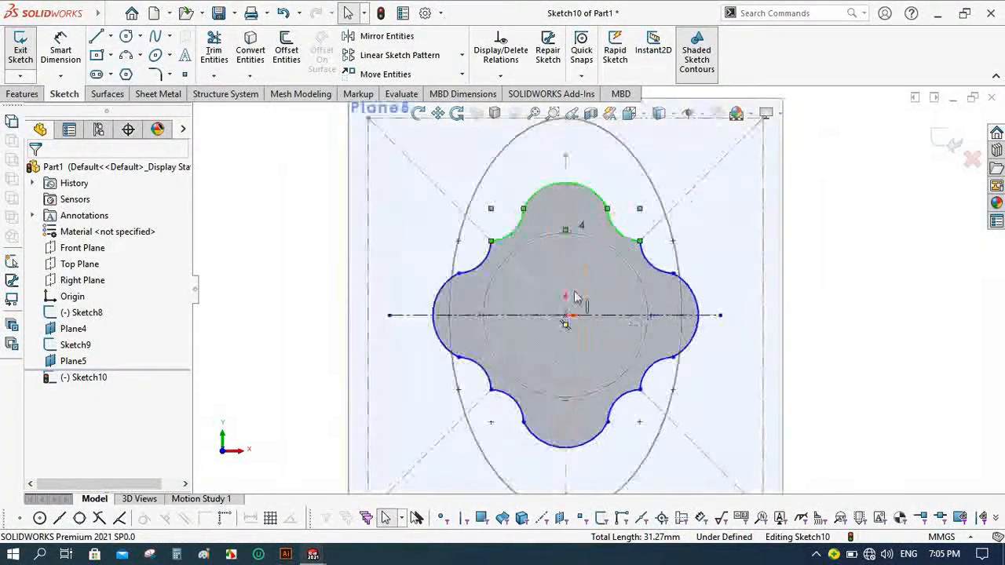
pyautogui.click(490, 241)
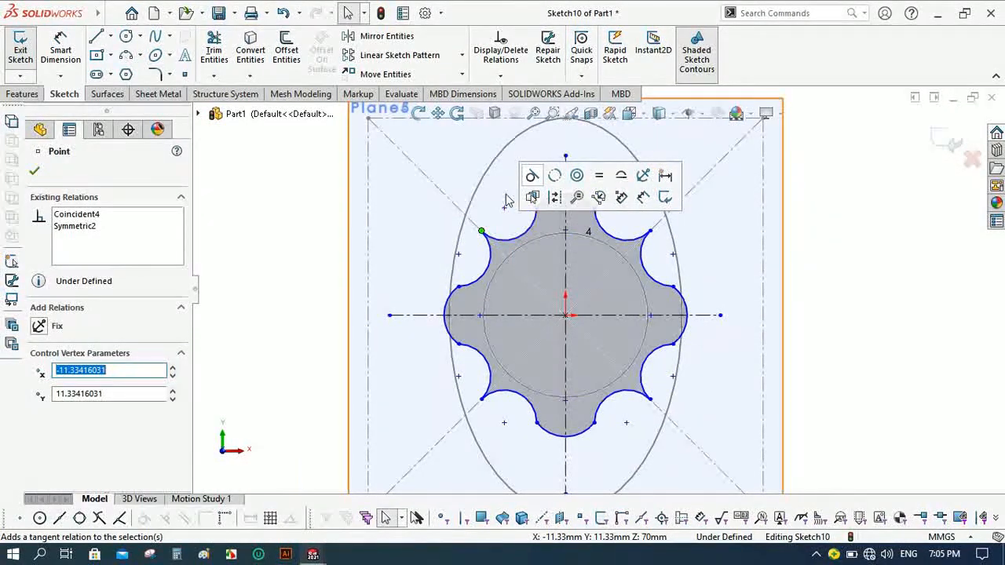
pyautogui.hotkey('ctrl', 'z')
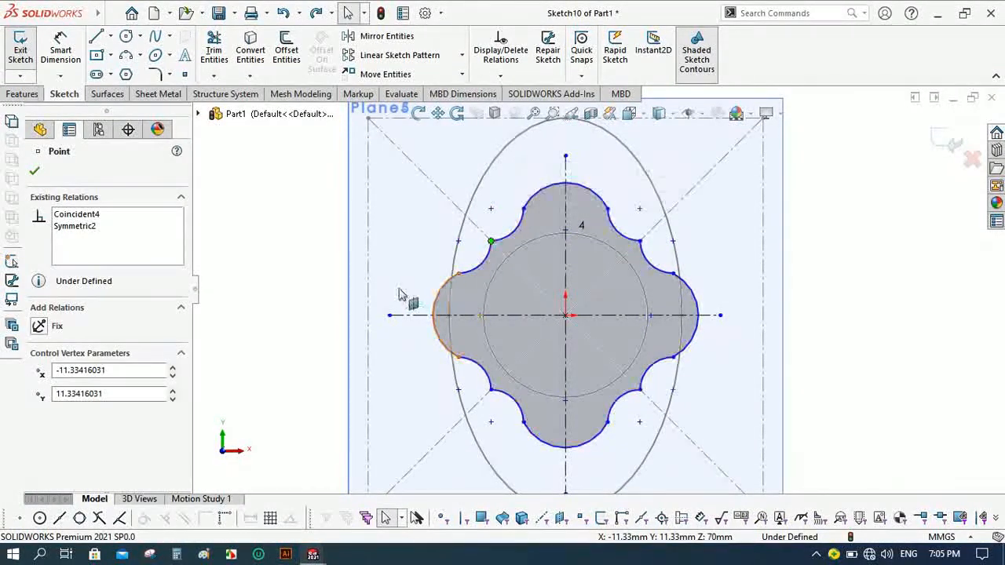
pyautogui.click(272, 226)
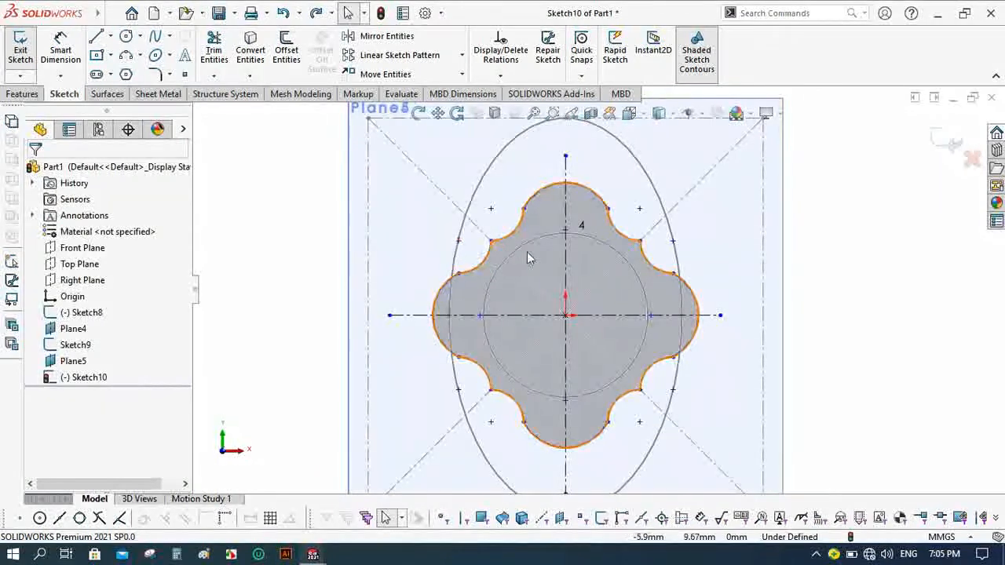
# Reshape the wavy profile by moving the top lobe's arc endpoints to about 6.6 mm from the centerline and 14.9 mm above the origin.
pyautogui.scroll(1, 628, 322)
pyautogui.scroll(-1, 632, 323)
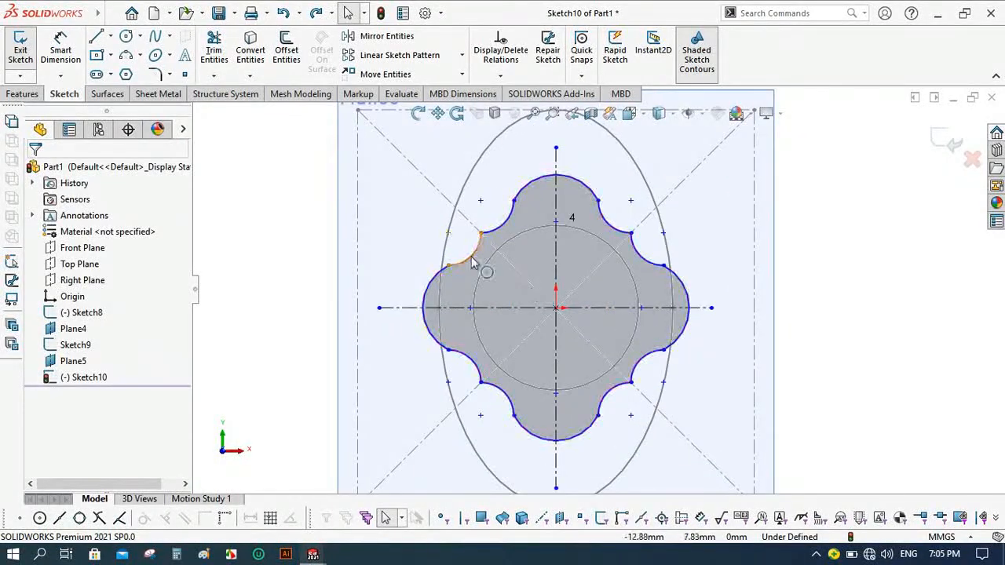
pyautogui.scroll(-1, 663, 331)
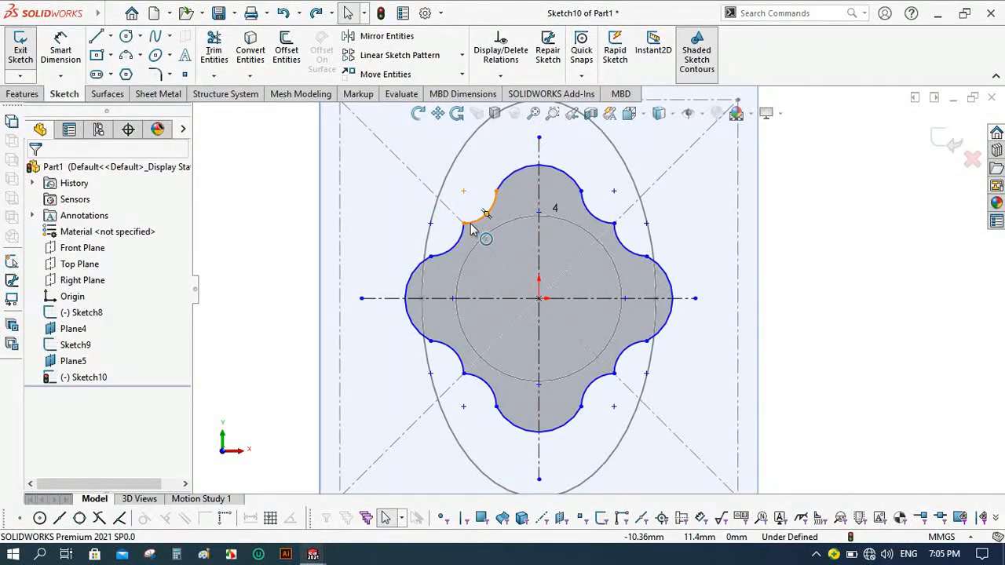
pyautogui.click(497, 193)
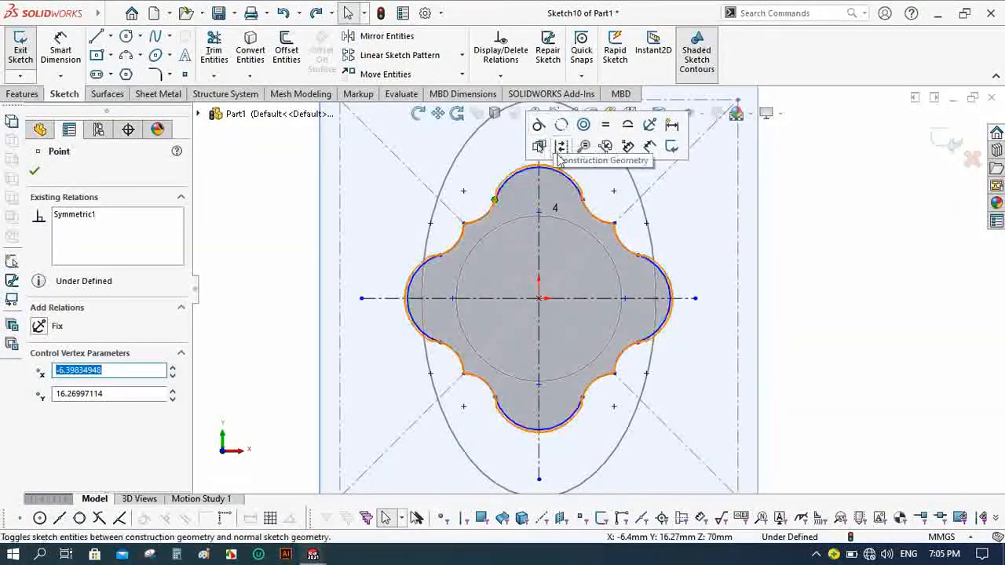
pyautogui.click(581, 201)
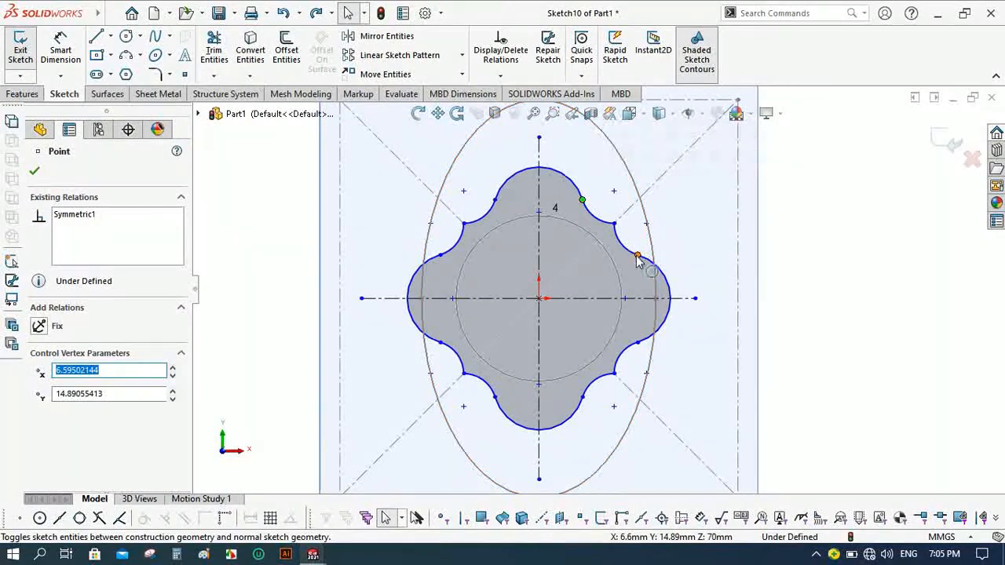
pyautogui.click(836, 264)
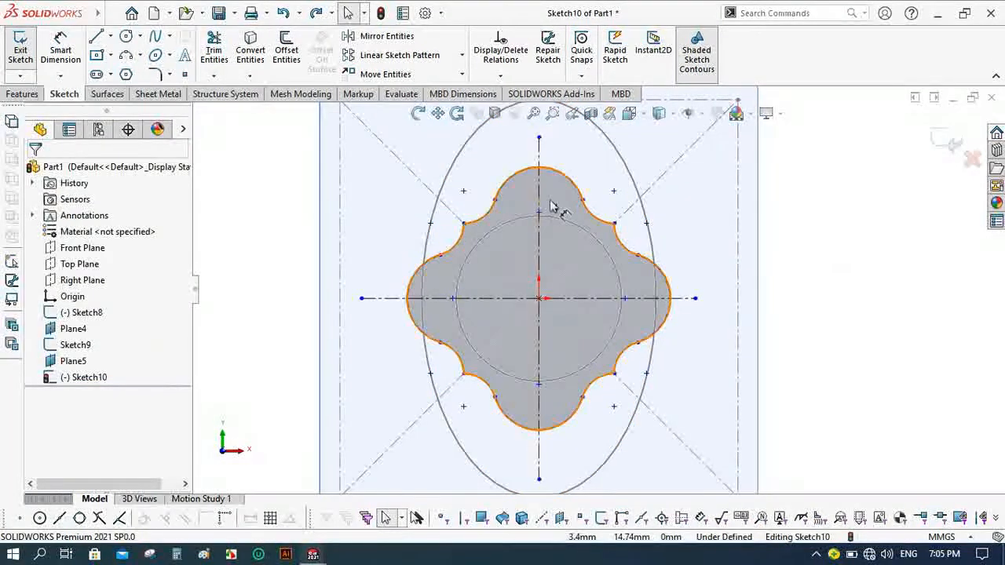
# Fillet the four inner corners of the wavy profile with a 10 mm radius, keeping constrained corners, and exit the sketch.
pyautogui.scroll(-2, 504, 230)
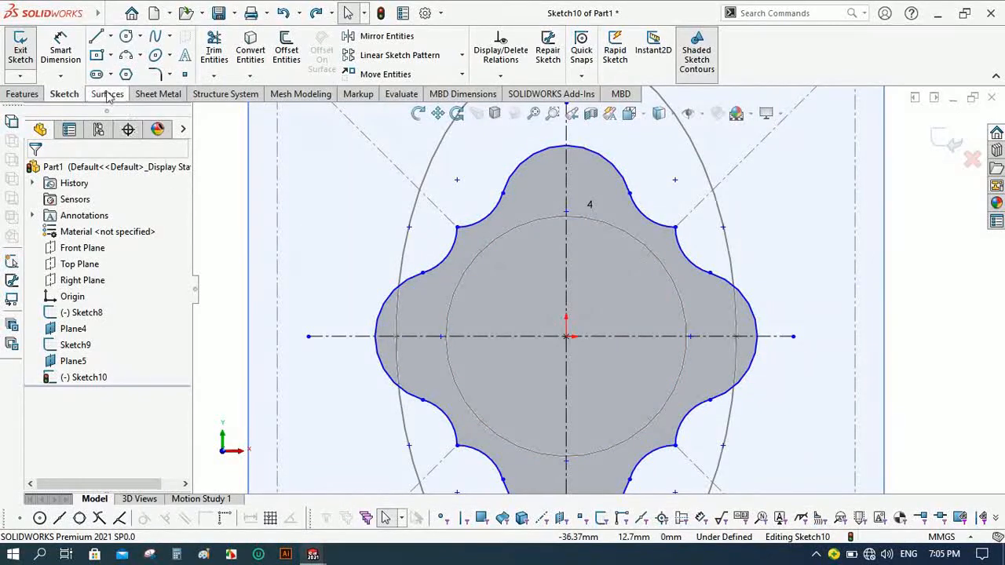
pyautogui.click(169, 74)
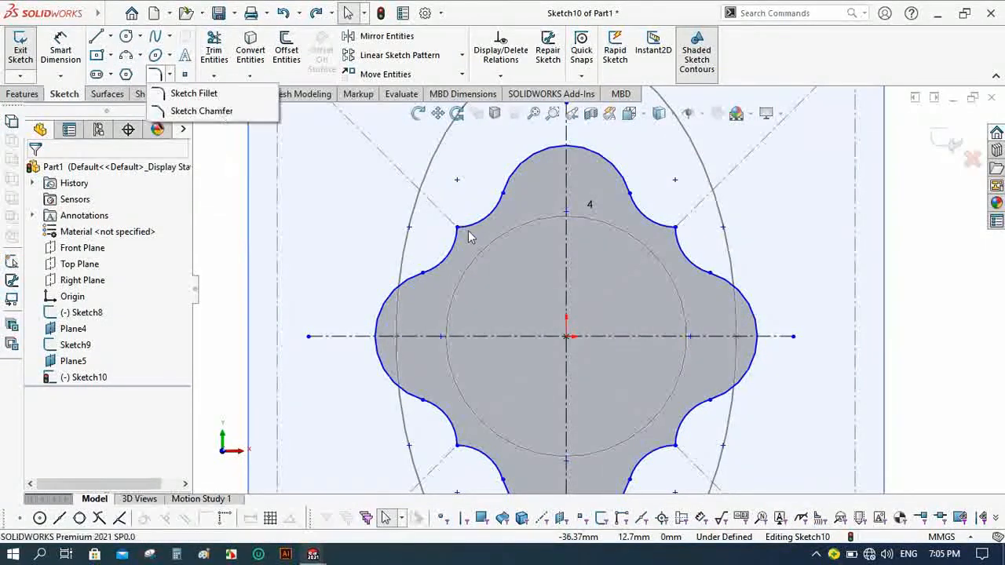
pyautogui.click(196, 95)
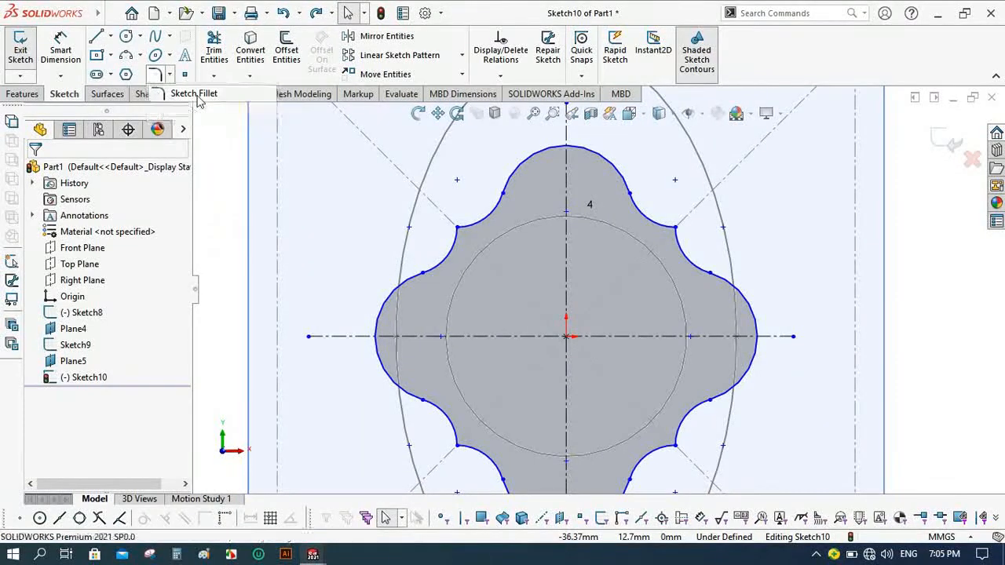
pyautogui.click(458, 229)
pyautogui.click(676, 229)
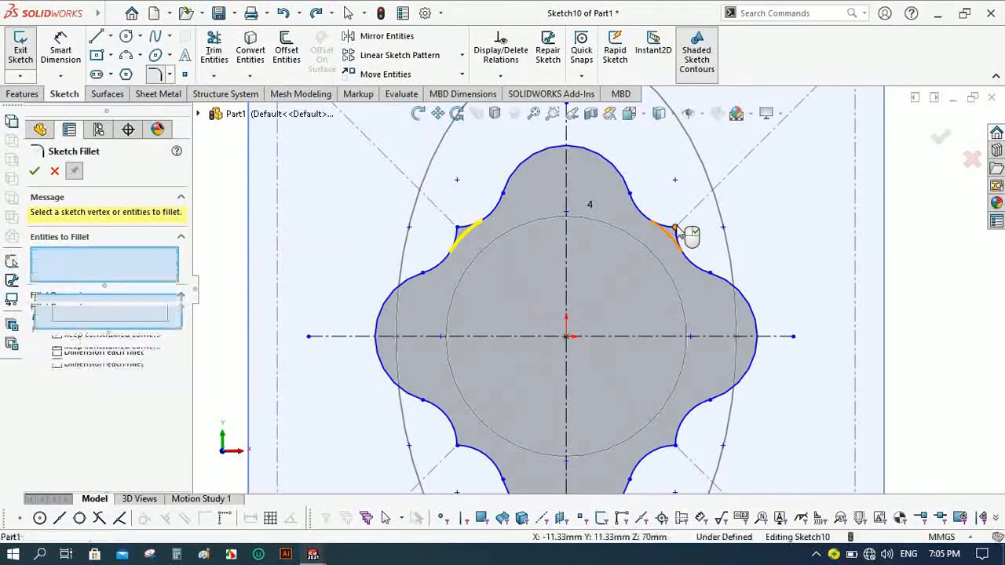
pyautogui.click(675, 447)
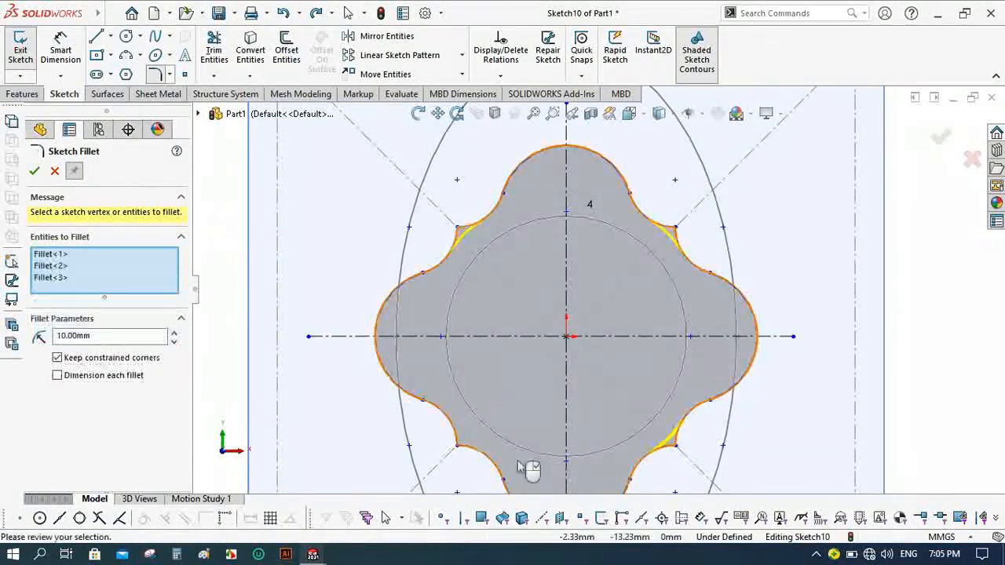
pyautogui.click(457, 446)
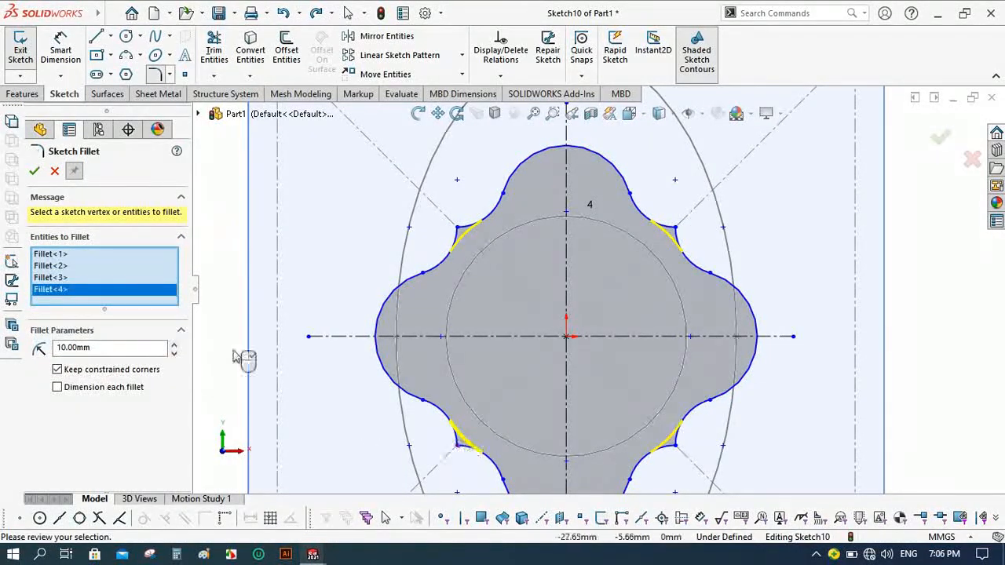
pyautogui.click(35, 172)
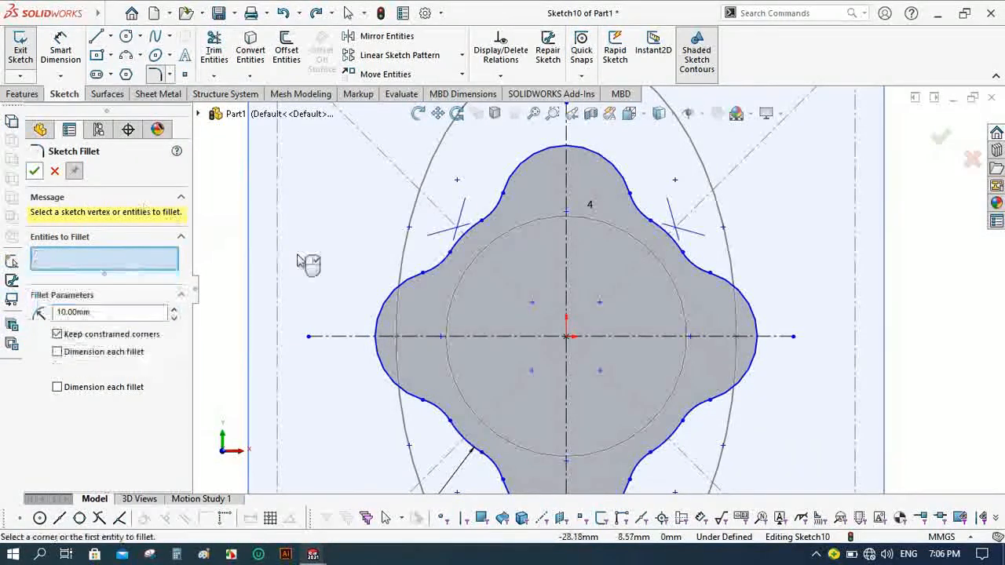
pyautogui.scroll(4, 373, 208)
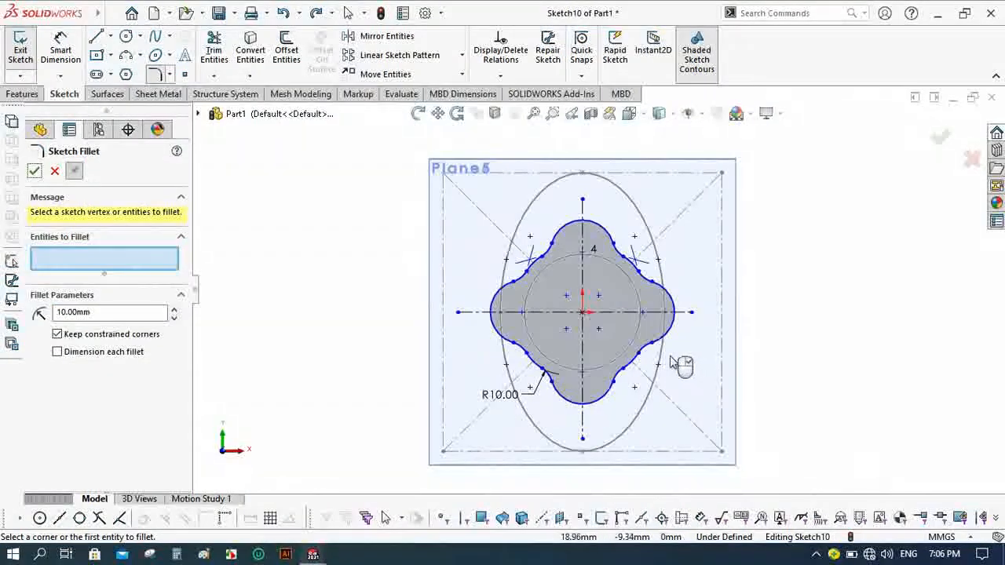
pyautogui.scroll(-2, 670, 357)
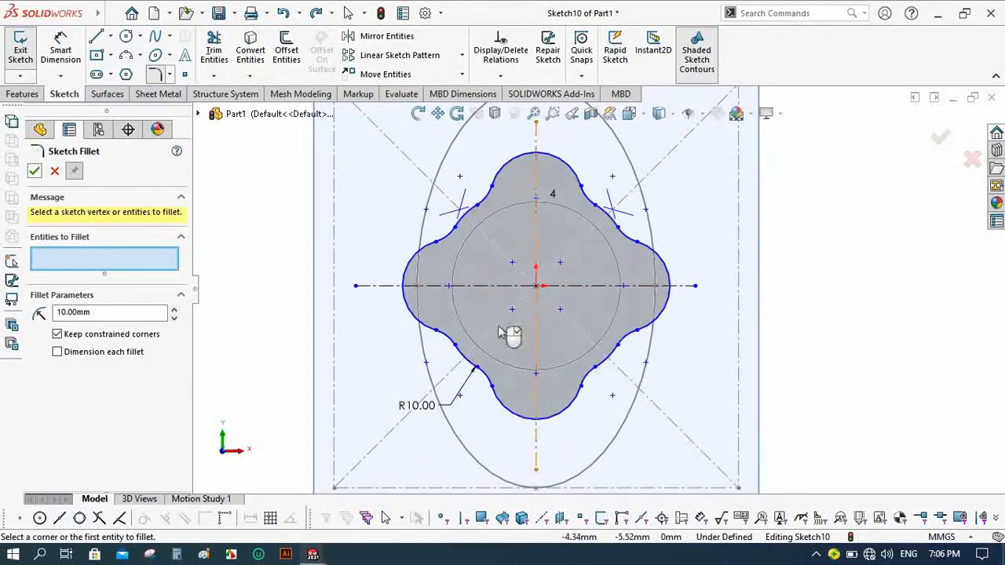
pyautogui.scroll(1, 613, 284)
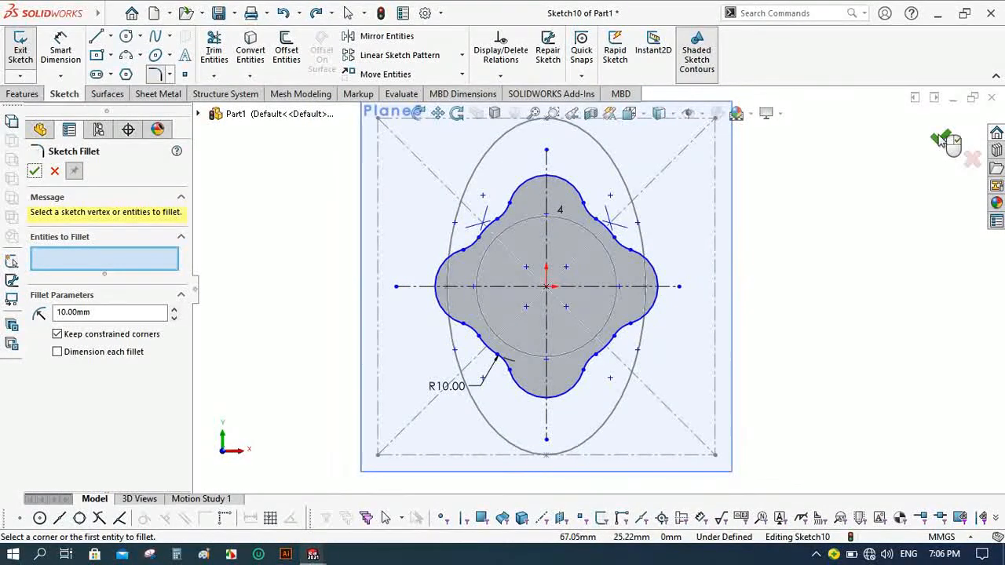
pyautogui.click(33, 172)
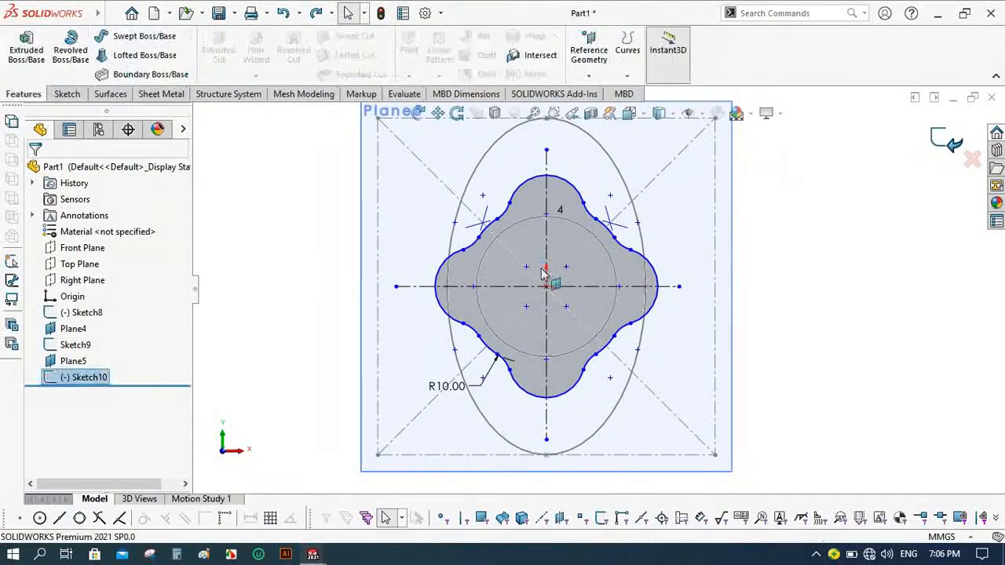
# Examine the arrangement of the ellipse, circle and wavy profile on their parallel planes from an angled side view.
pyautogui.click(418, 112)
pyautogui.moveTo(409, 224)
pyautogui.mouseDown()
pyautogui.moveTo(455, 197)
pyautogui.moveTo(563, 268)
pyautogui.moveTo(558, 258)
pyautogui.mouseUp()
pyautogui.scroll(-1, 563, 267)
pyautogui.scroll(4, 557, 258)
pyautogui.scroll(-1, 558, 294)
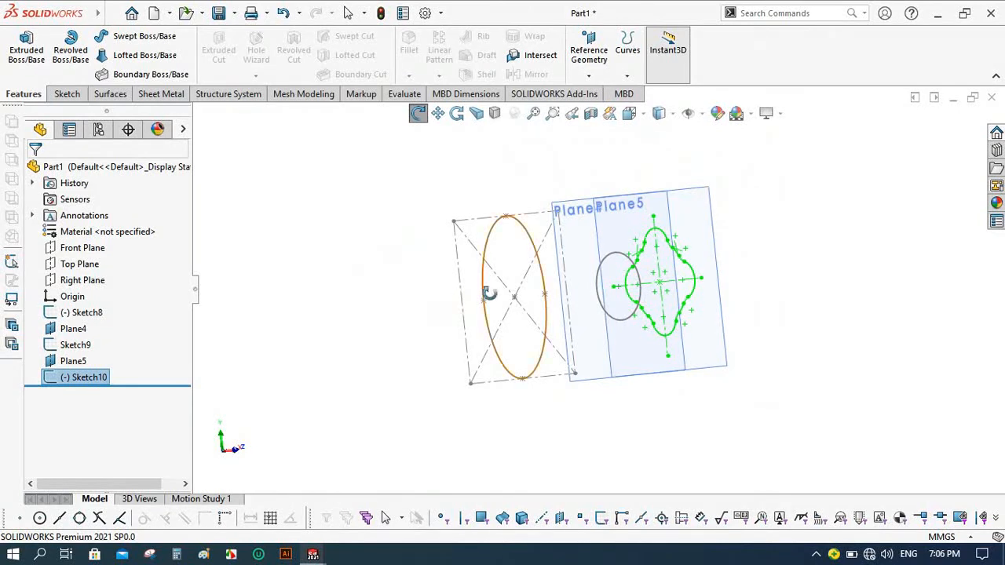
pyautogui.press('Escape')
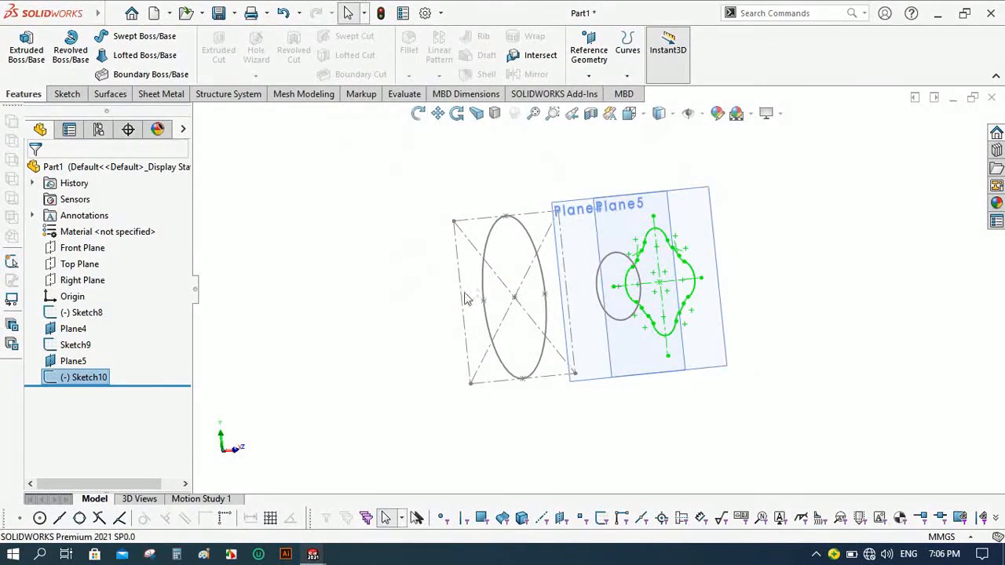
pyautogui.click(385, 265)
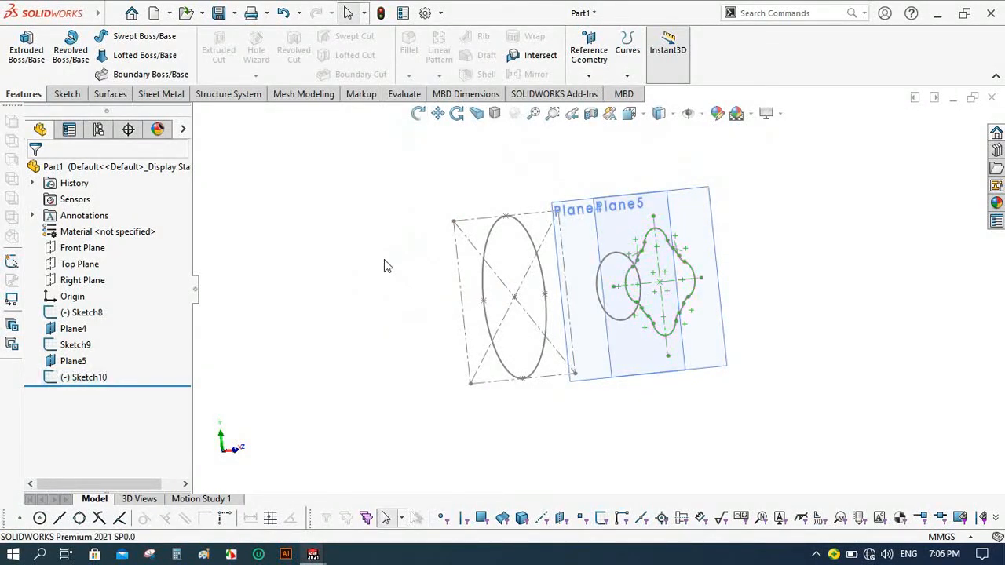
# Create a reference plane offset 50 mm from the Front Plane, flipped to the side opposite the circle and wavy profile.
pyautogui.click(81, 248)
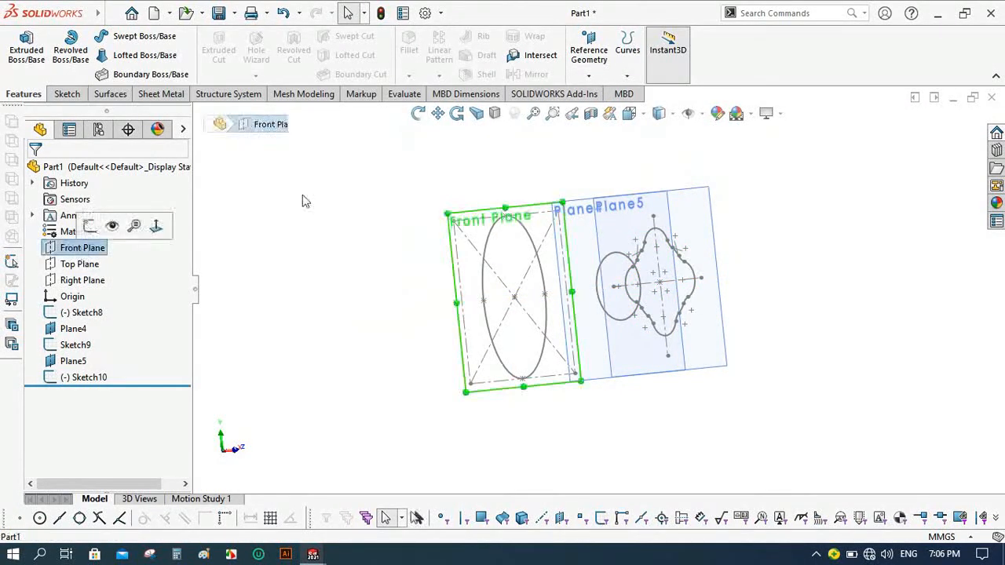
pyautogui.click(588, 72)
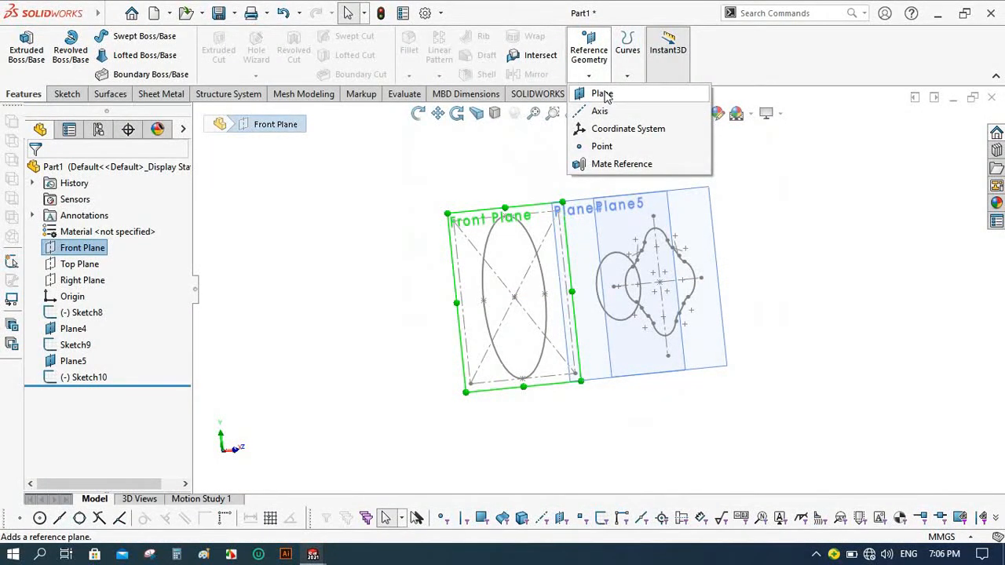
pyautogui.click(602, 93)
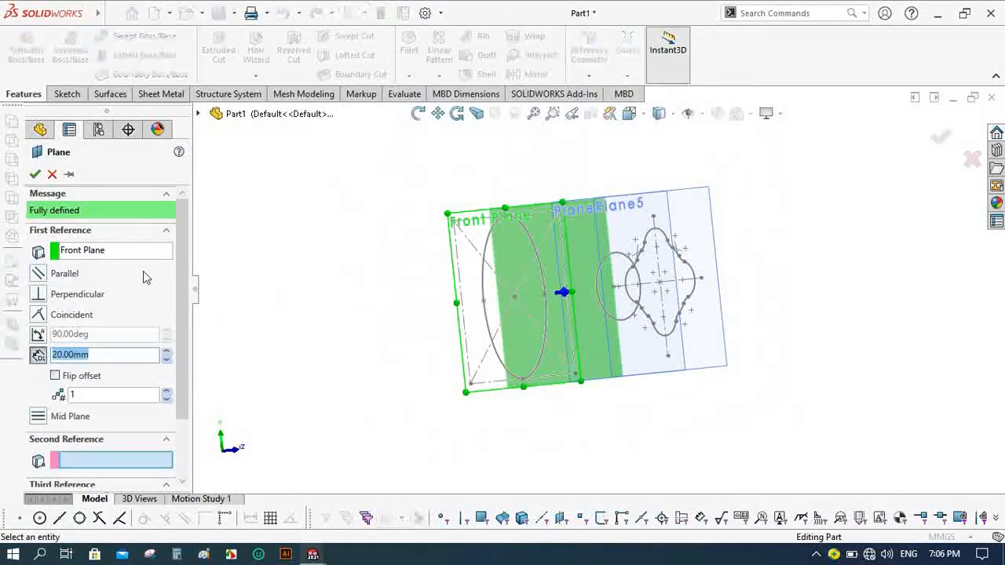
pyautogui.click(55, 377)
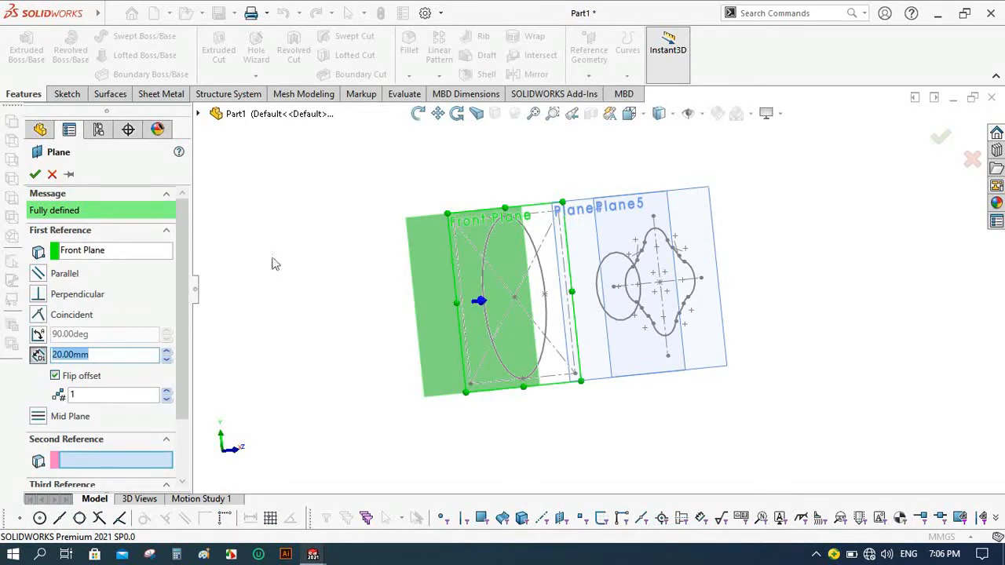
pyautogui.click(55, 376)
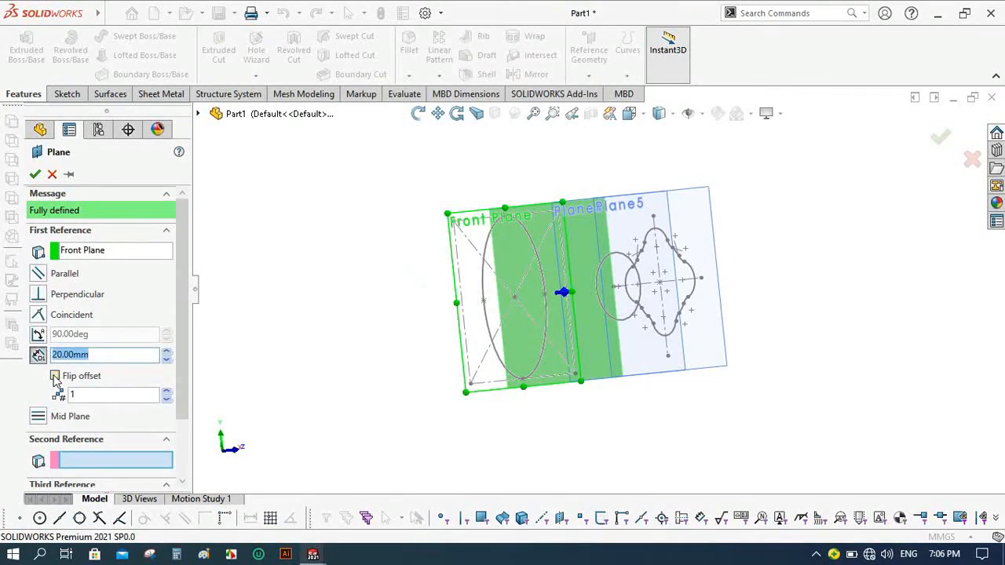
pyautogui.click(56, 376)
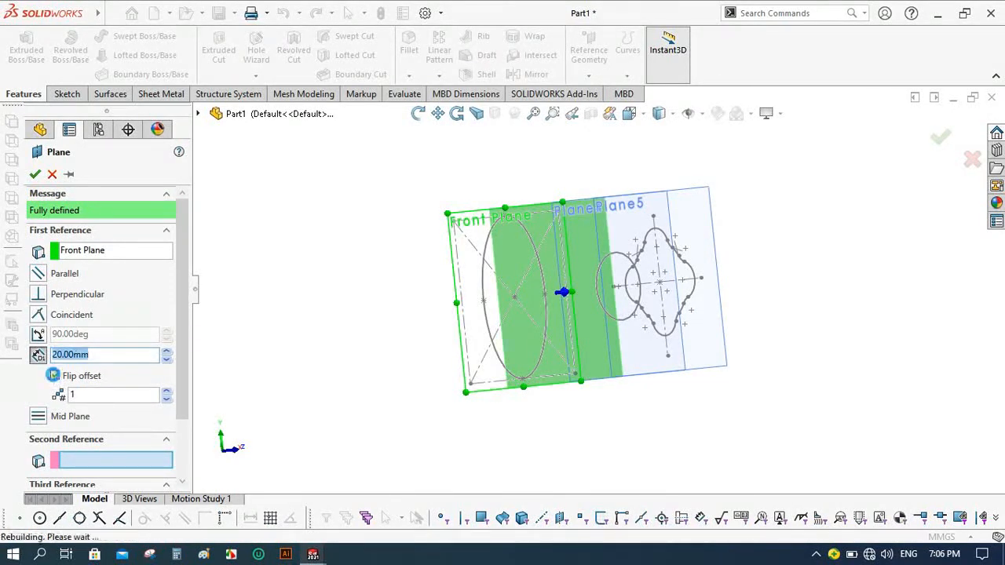
pyautogui.click(417, 113)
pyautogui.moveTo(450, 173); pyautogui.dragTo(480, 188)
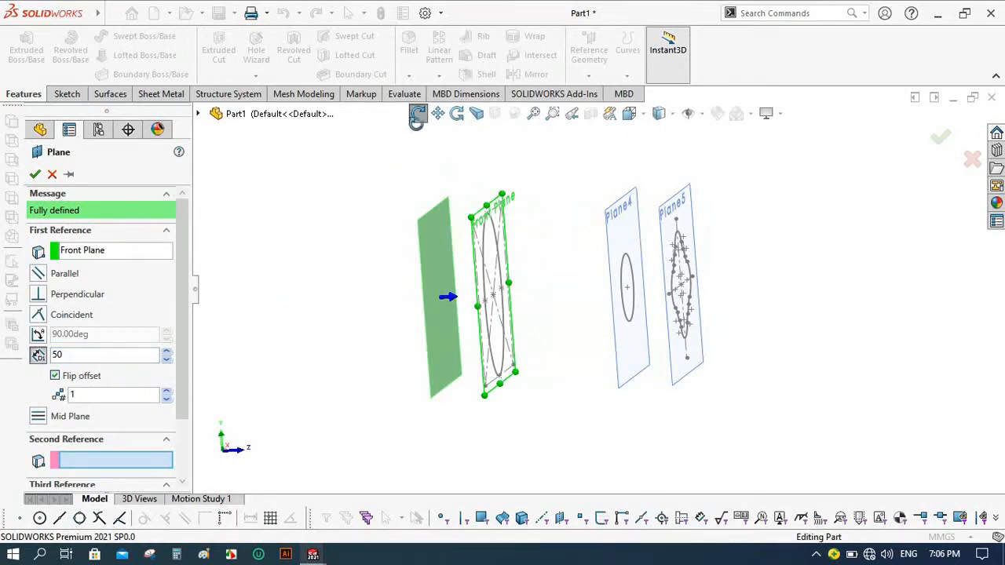
pyautogui.press('Return')
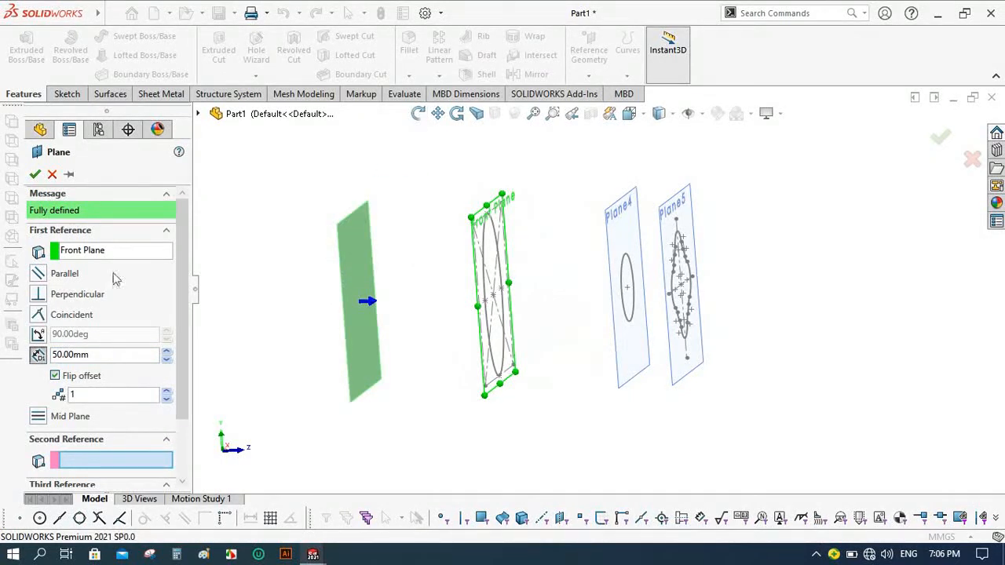
pyautogui.click(35, 175)
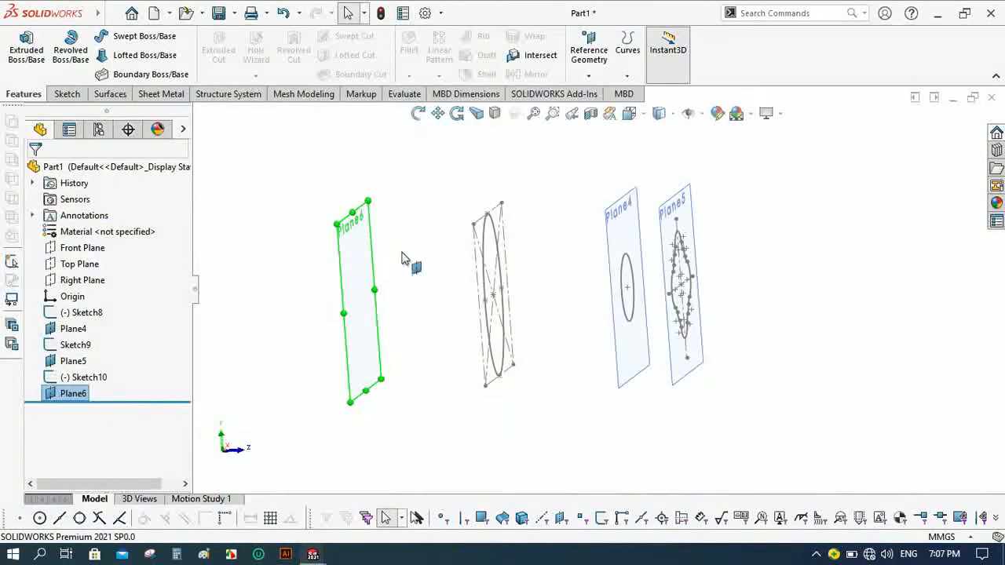
# Start a sketch on the new 50 mm offset plane and draw a vertical centerline about 91 mm long through the origin.
pyautogui.click(402, 258)
pyautogui.click(427, 235)
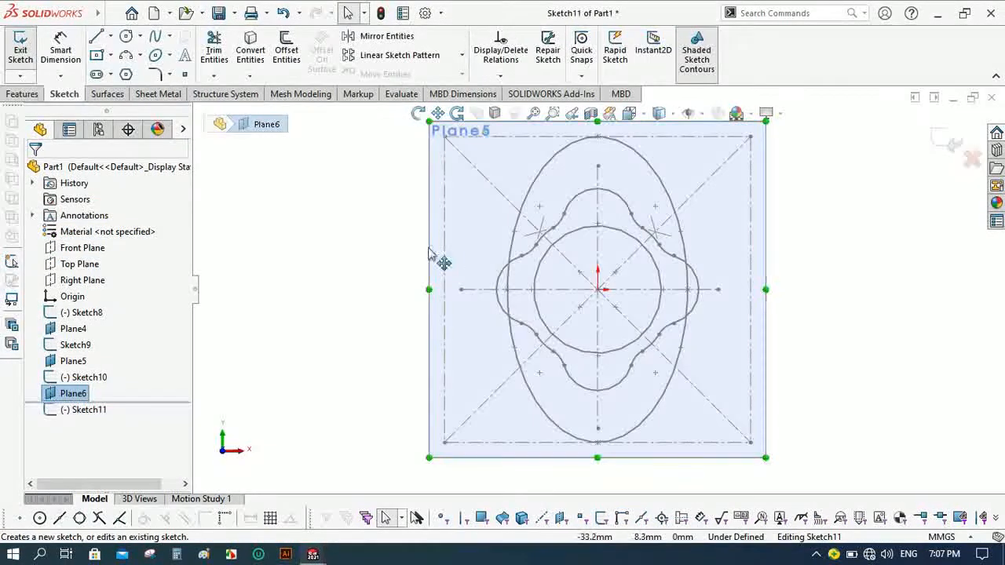
pyautogui.scroll(1, 502, 241)
pyautogui.scroll(-1, 728, 315)
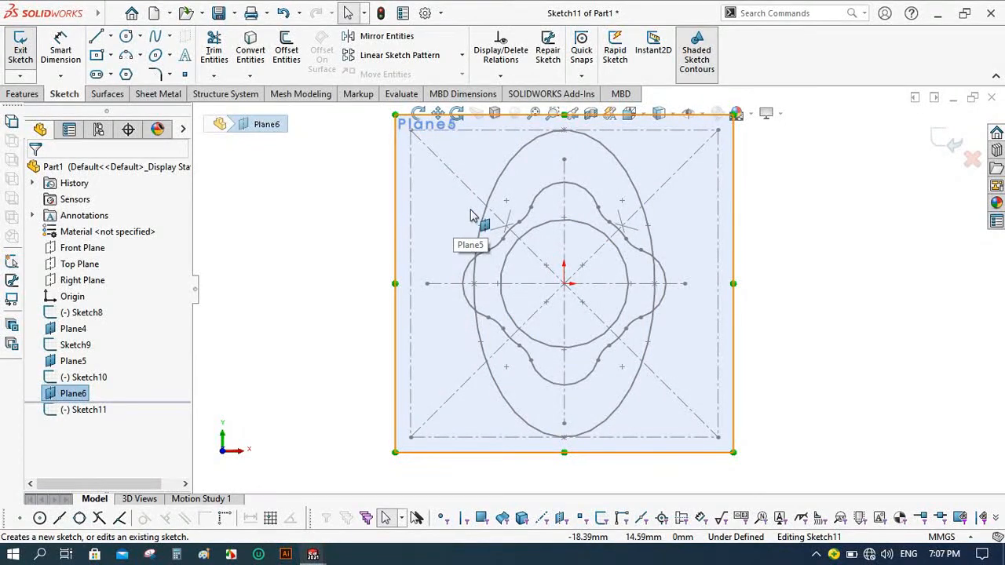
pyautogui.click(109, 36)
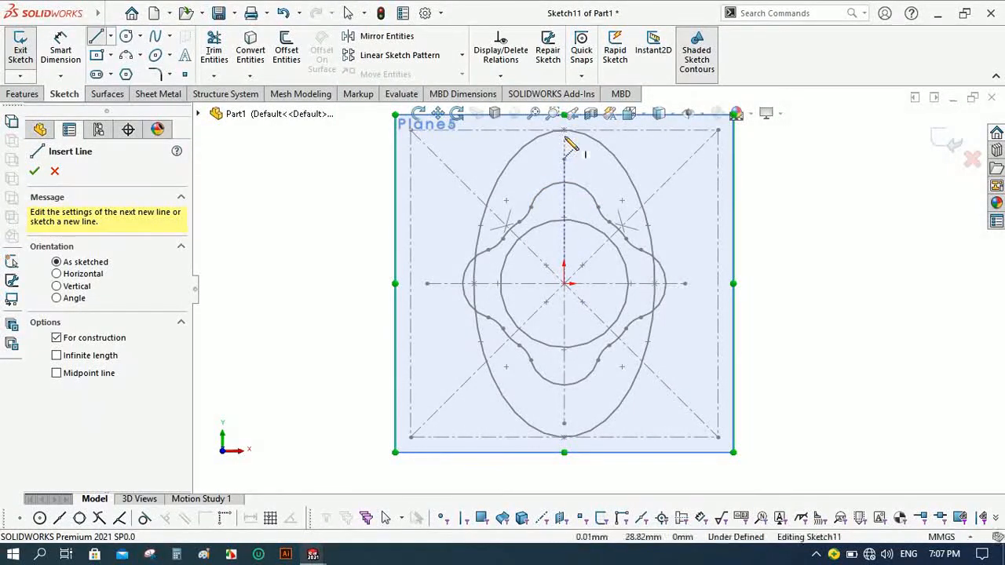
pyautogui.scroll(2, 570, 149)
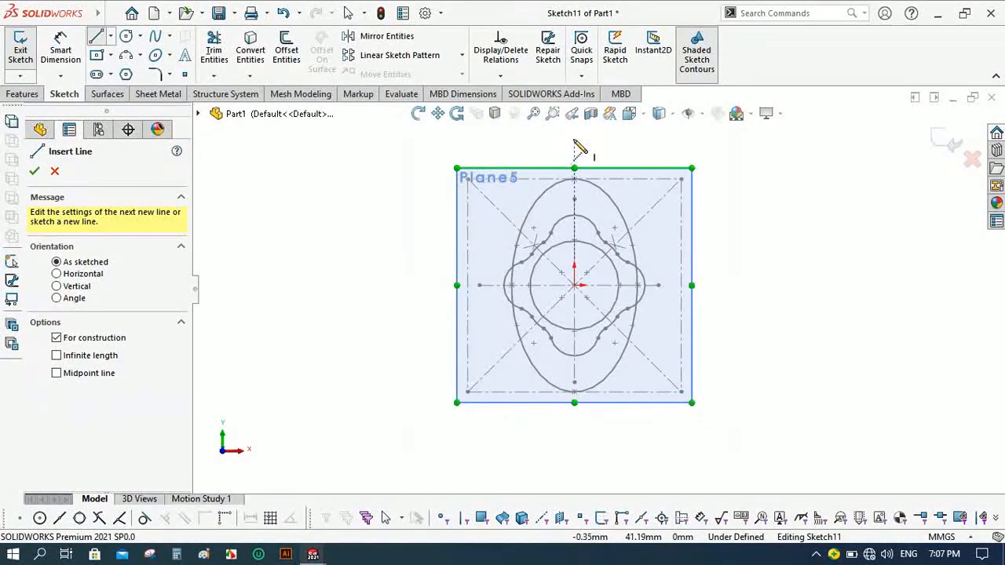
pyautogui.click(574, 143)
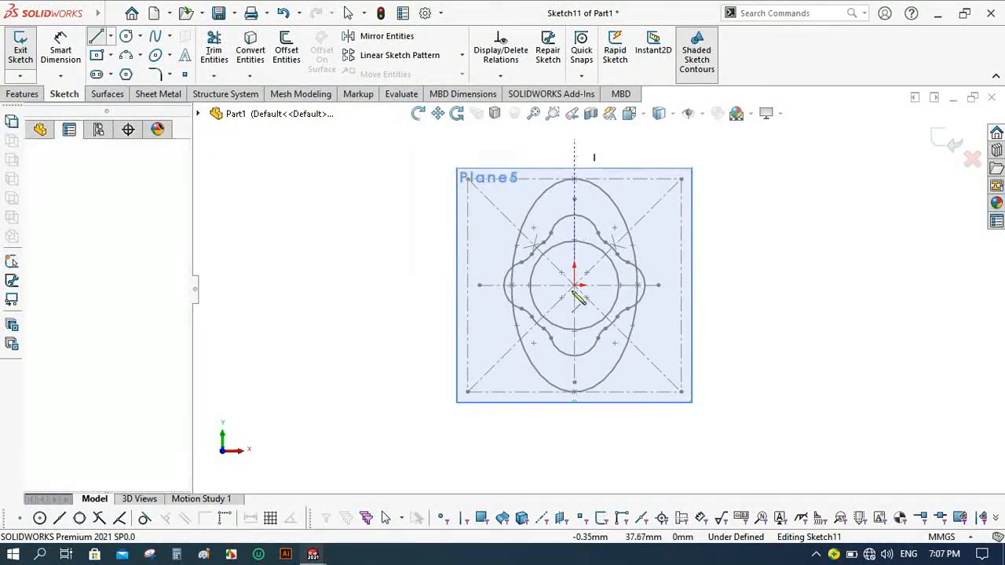
pyautogui.click(574, 462)
pyautogui.rightClick(765, 349)
pyautogui.click(781, 381)
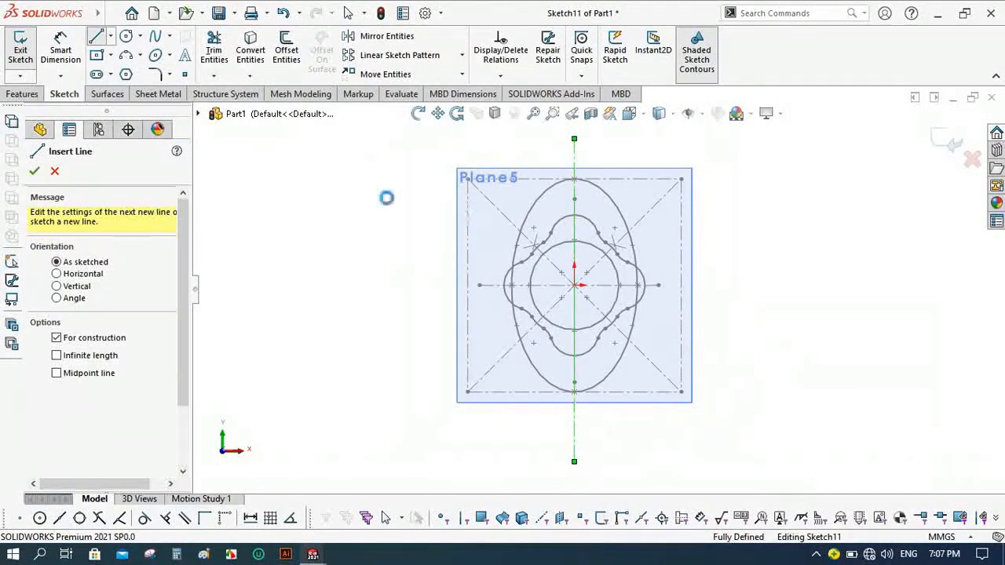
# Draw a horizontal centerline about 86 mm long through the origin, extending past both sides of the existing profiles.
pyautogui.click(106, 38)
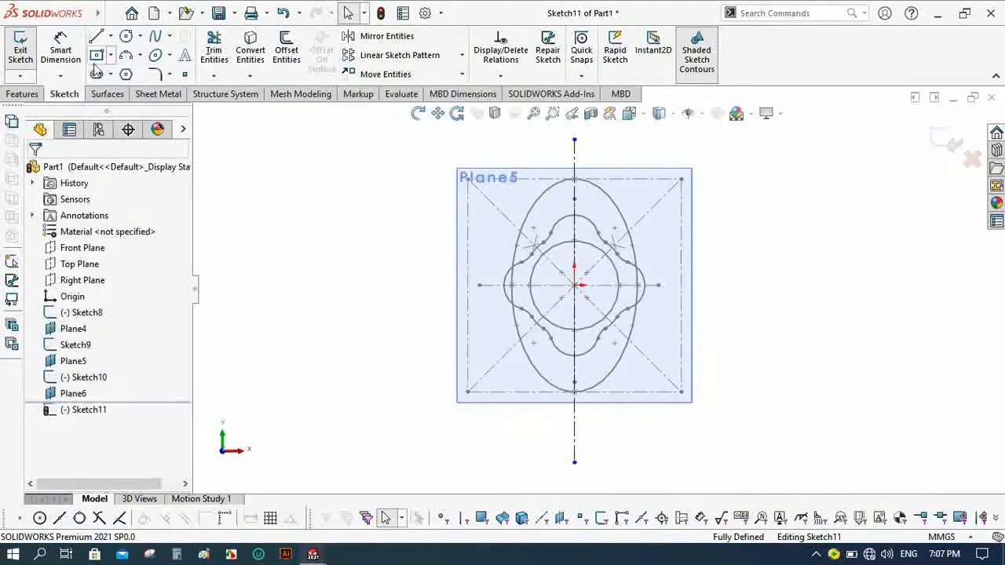
pyautogui.click(110, 37)
pyautogui.click(127, 72)
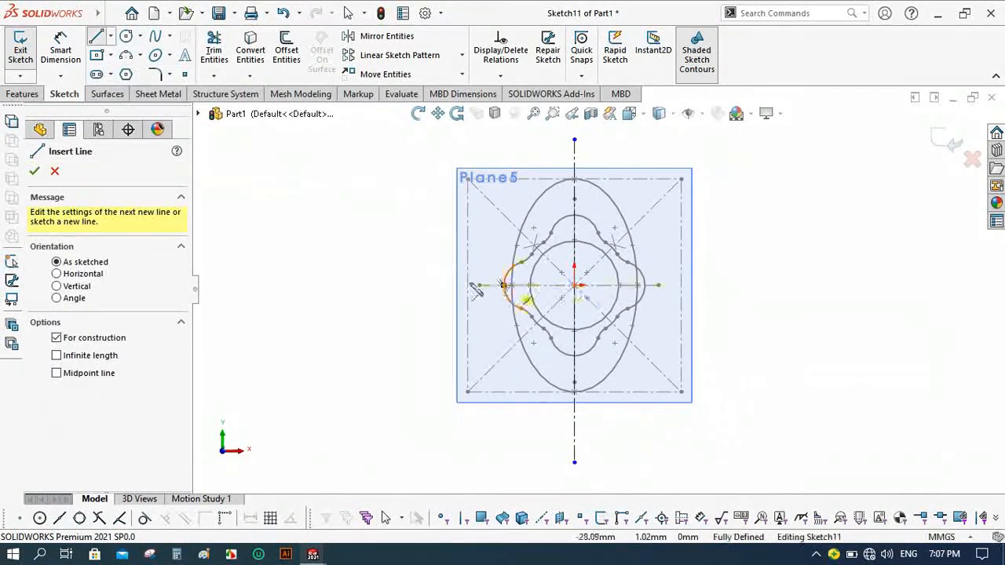
pyautogui.click(417, 285)
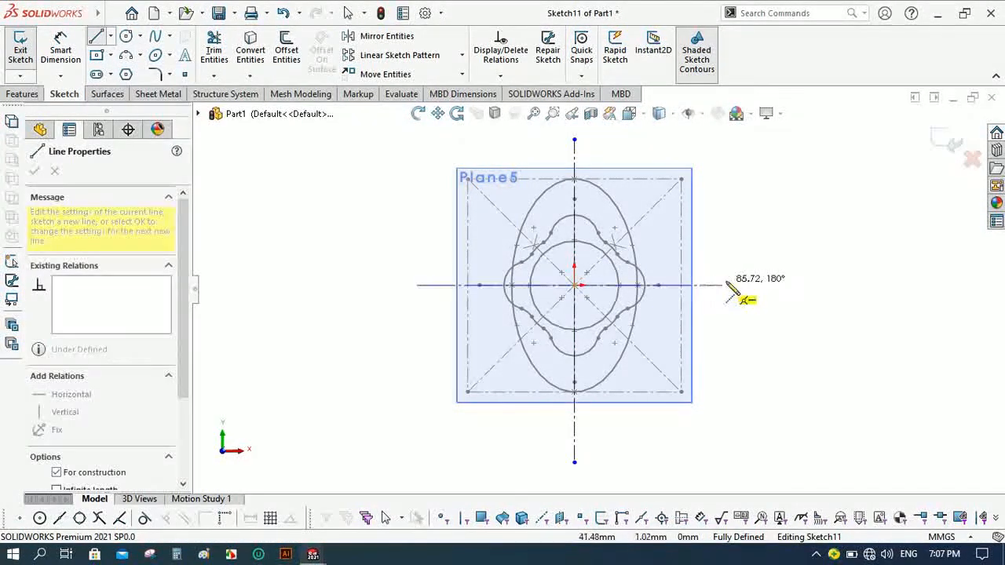
pyautogui.click(726, 285)
pyautogui.rightClick(780, 267)
pyautogui.click(808, 263)
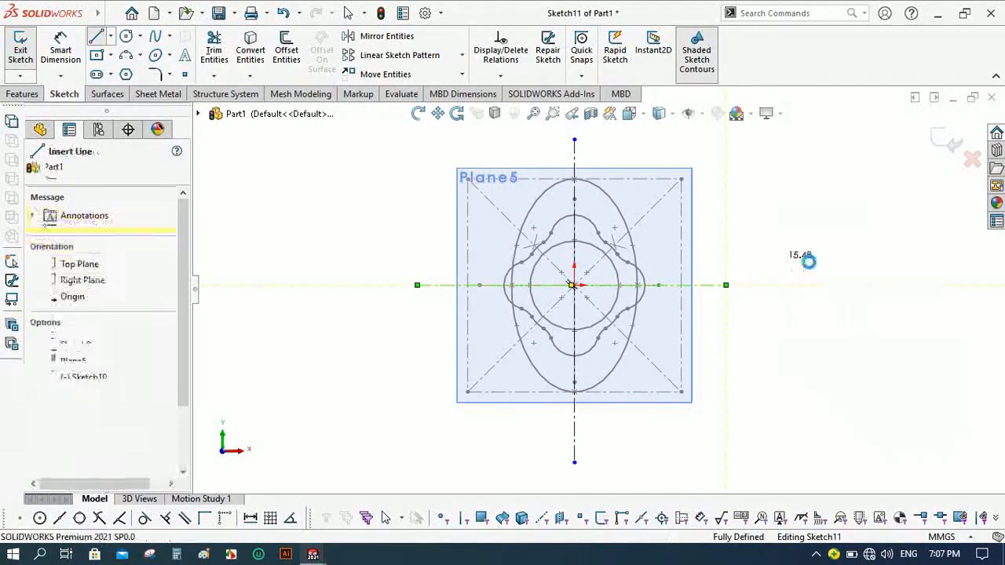
# Add a Fix relation to the vertical centerline.
pyautogui.click(575, 157)
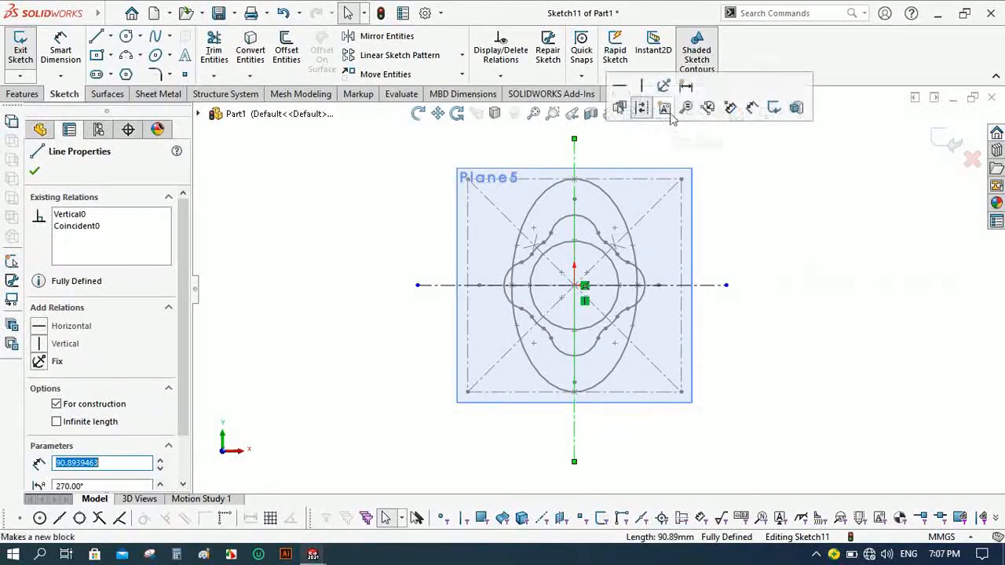
pyautogui.click(663, 88)
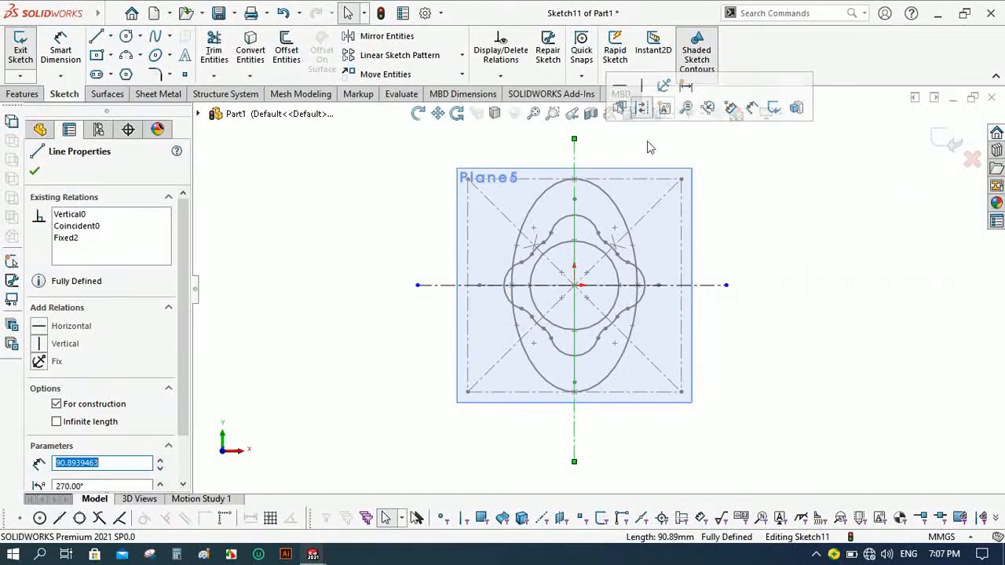
pyautogui.click(828, 283)
pyautogui.scroll(-1, 726, 275)
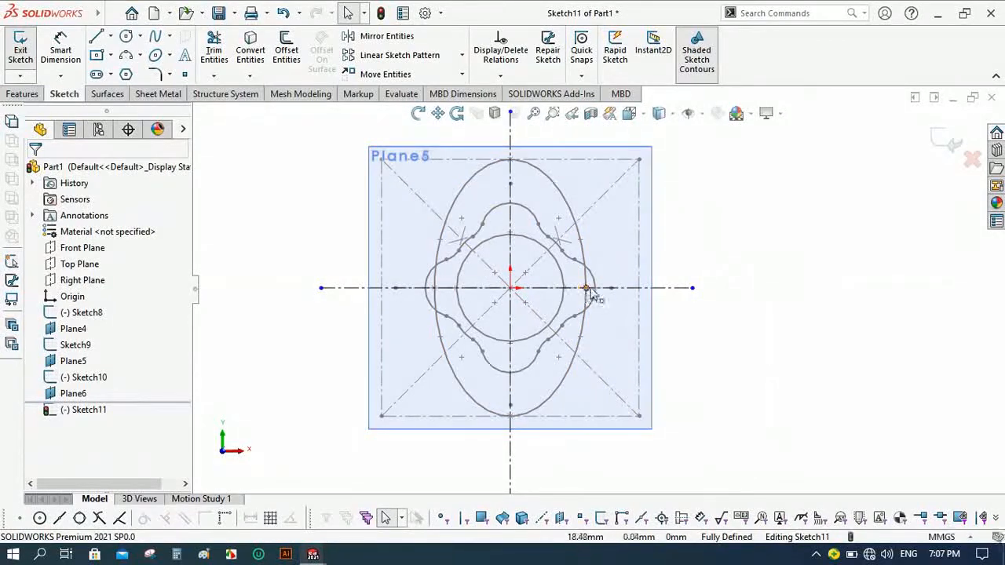
# Sketch a three-point arc of about 10.4 mm radius across the vertical centerline, just inside the top of the ellipse.
pyautogui.scroll(1, 595, 289)
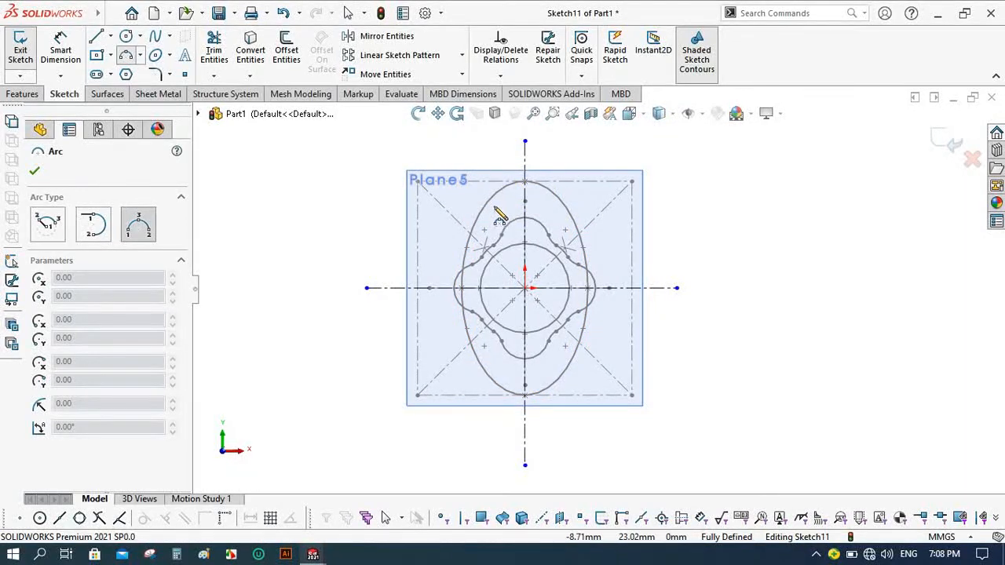
pyautogui.click(492, 206)
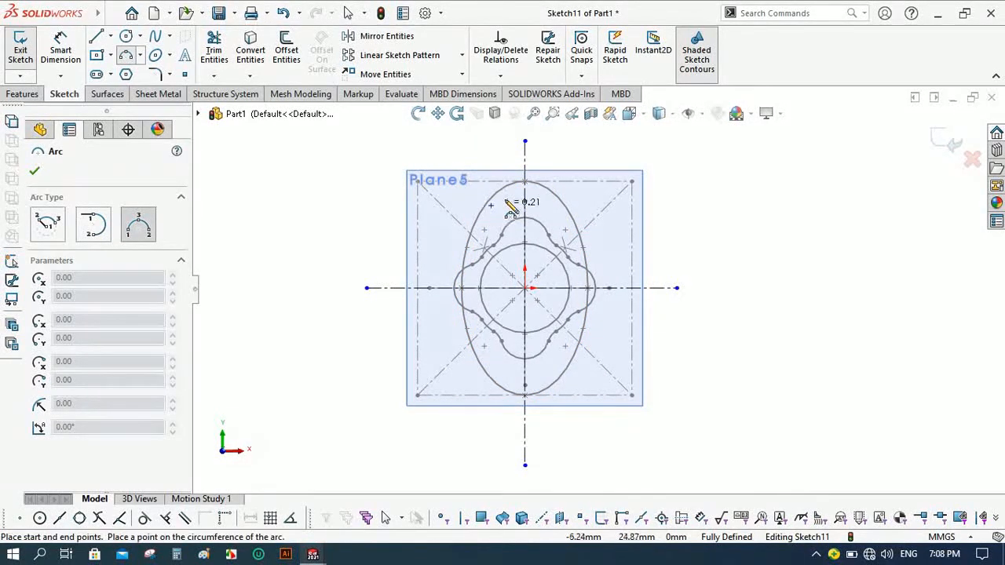
pyautogui.click(556, 206)
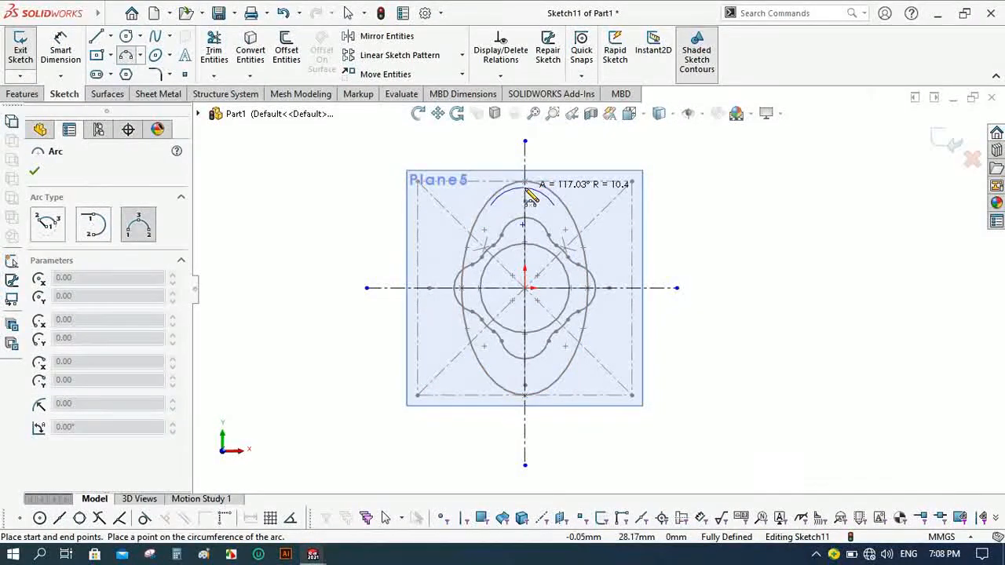
pyautogui.click(529, 193)
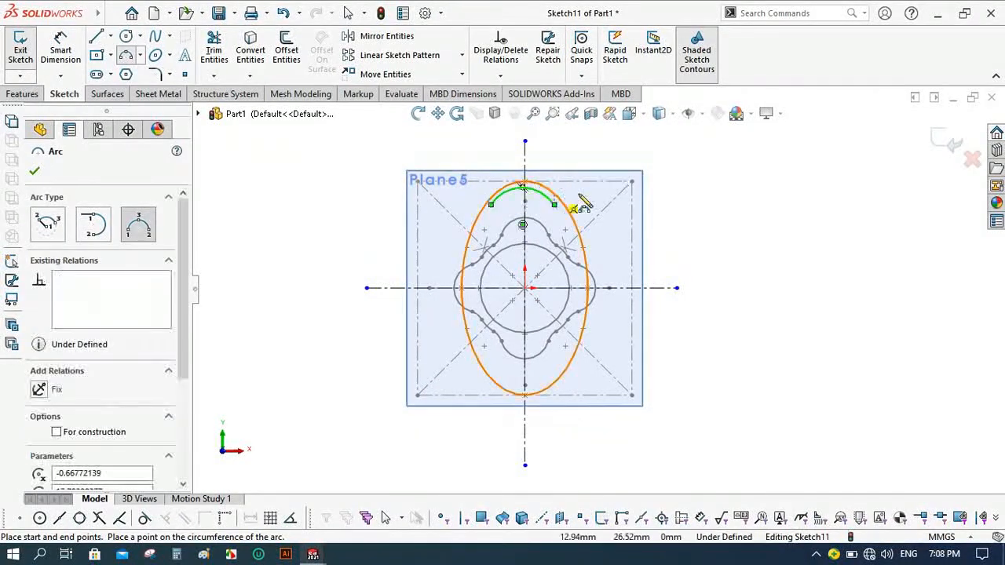
pyautogui.click(34, 170)
# Make the top arc's midpoint coincident with the vertical centerline.
pyautogui.click(536, 195)
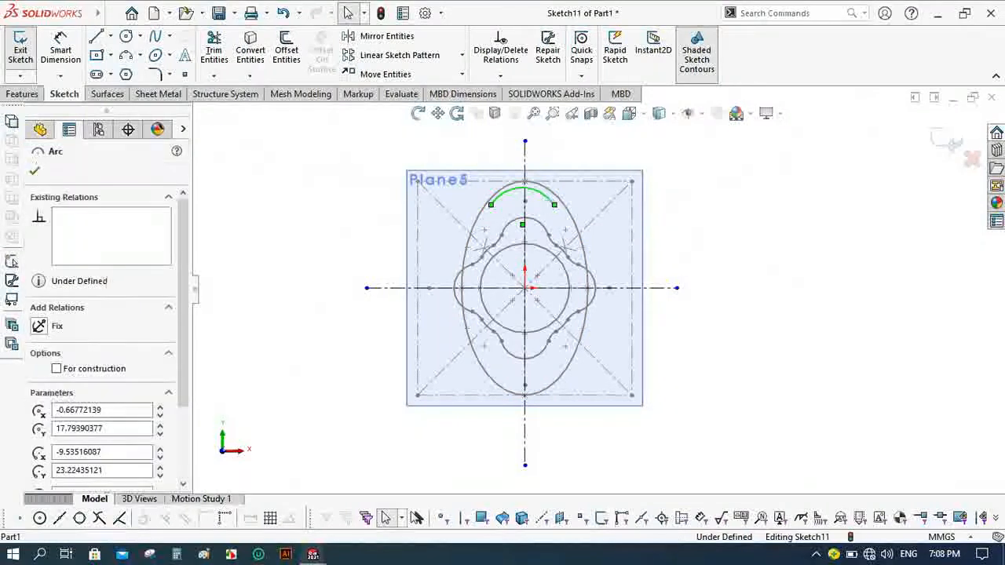
pyautogui.keyDown('ctrl'); pyautogui.click(525, 214); pyautogui.keyUp('ctrl')
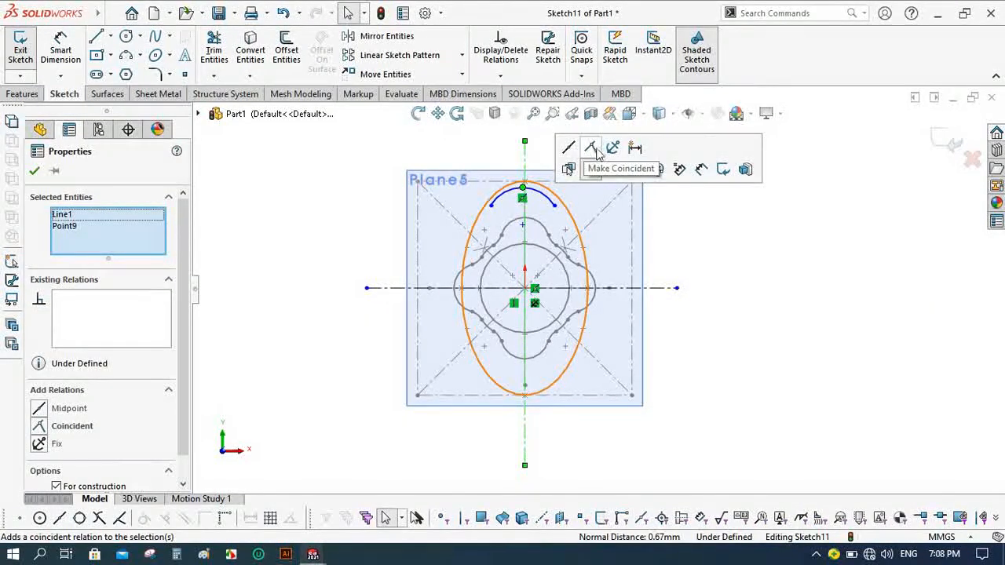
pyautogui.click(594, 152)
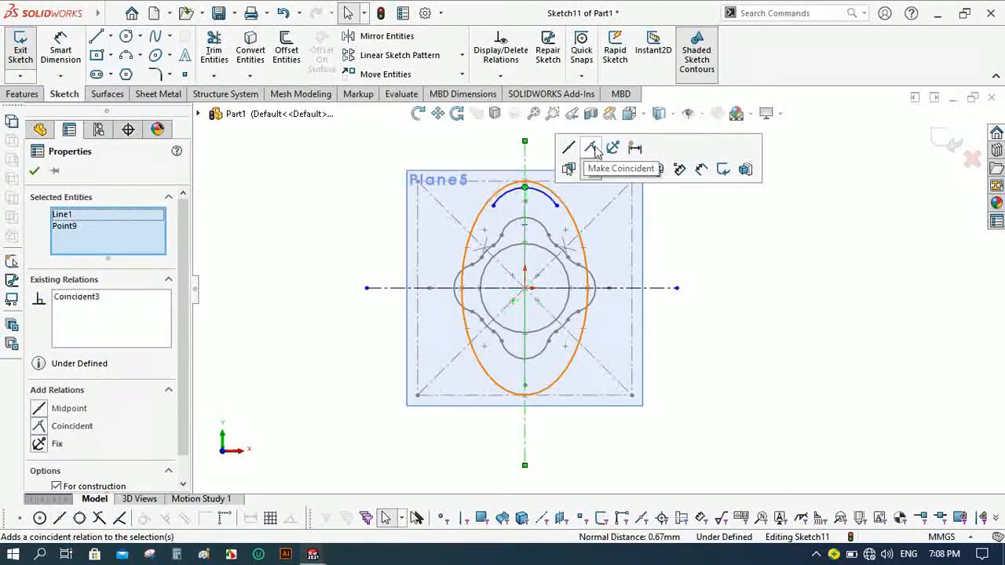
pyautogui.click(686, 250)
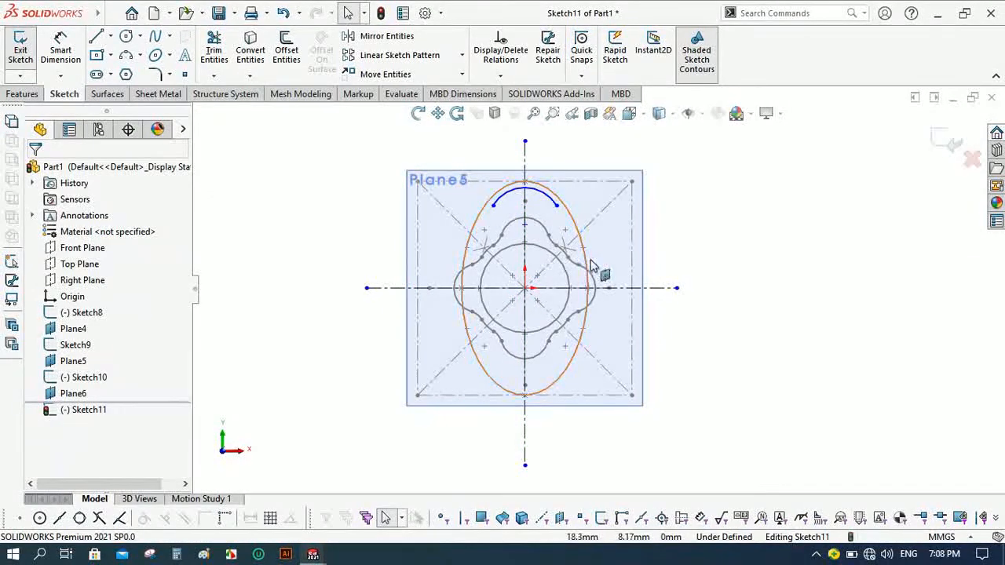
# Create a circular sketch pattern of the top arc around the origin with 4 equally spaced instances over 360 degrees.
pyautogui.click(547, 199)
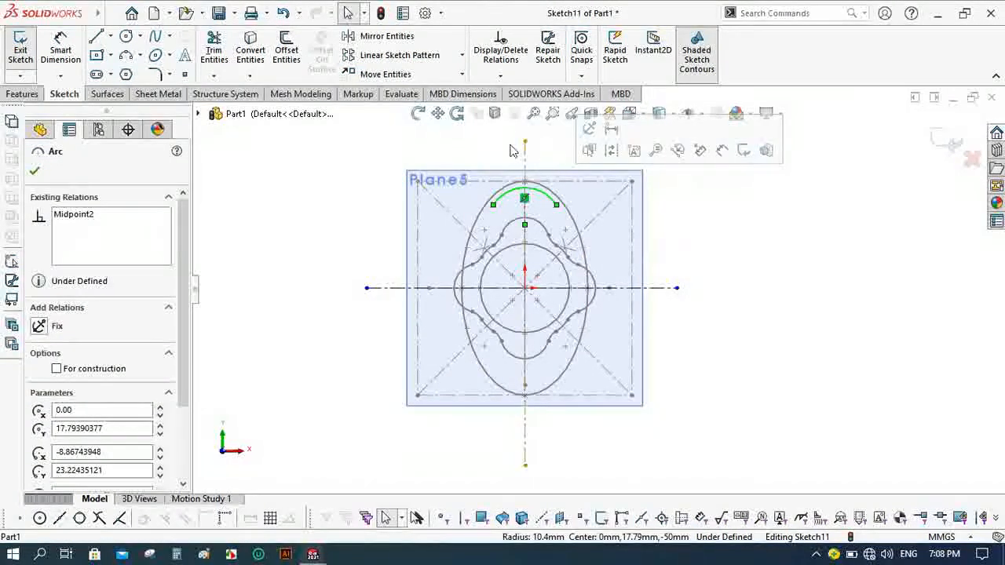
pyautogui.click(461, 55)
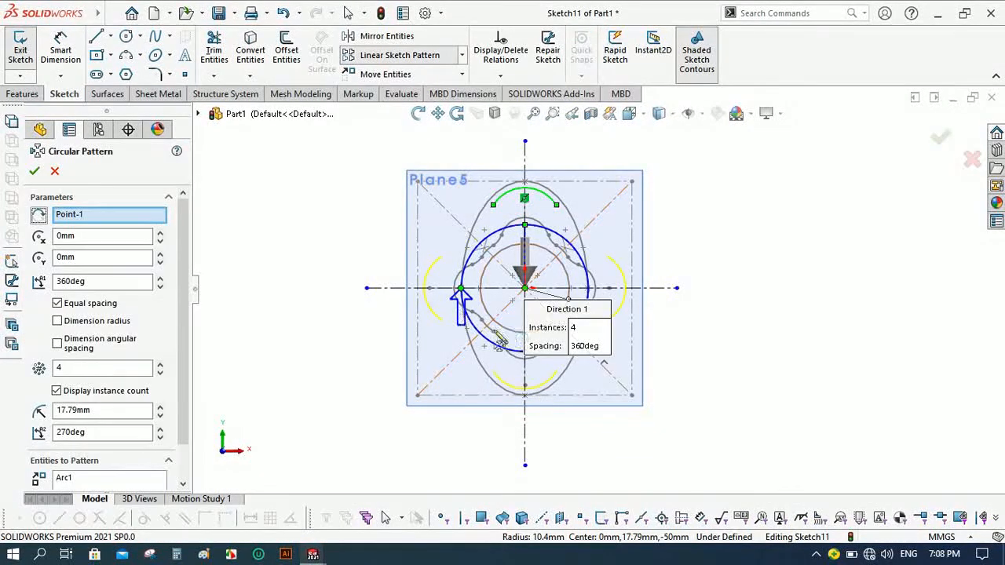
pyautogui.click(33, 173)
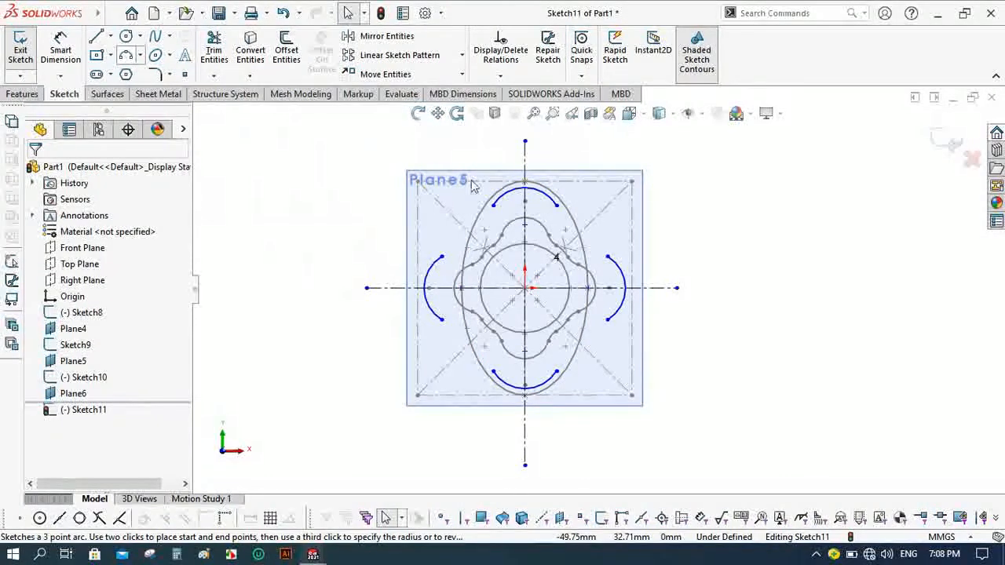
# Connect the top arc's left end to the left arc's upper end with an inward-curving three-point arc of about 23.5 mm radius.
pyautogui.click(493, 206)
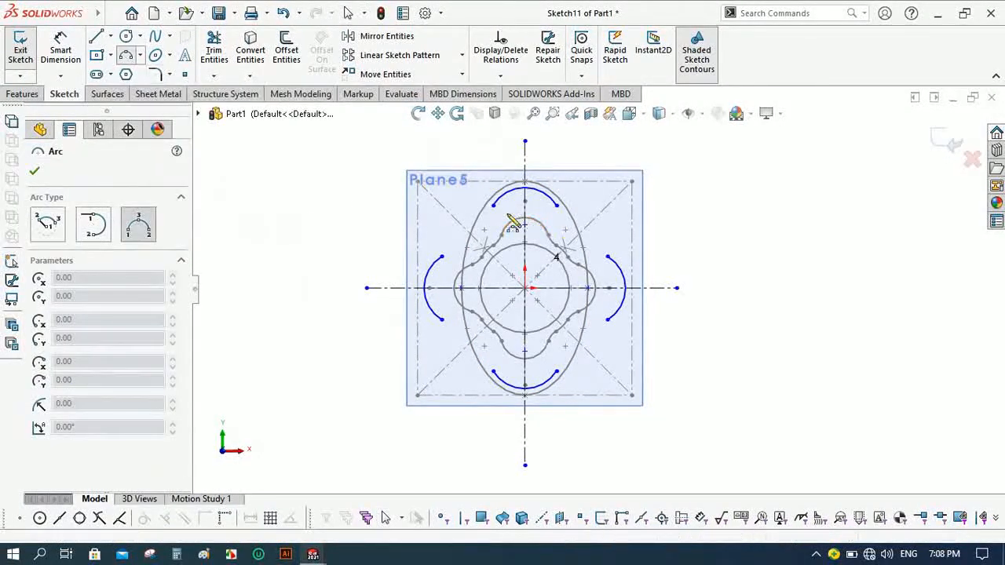
pyautogui.click(442, 256)
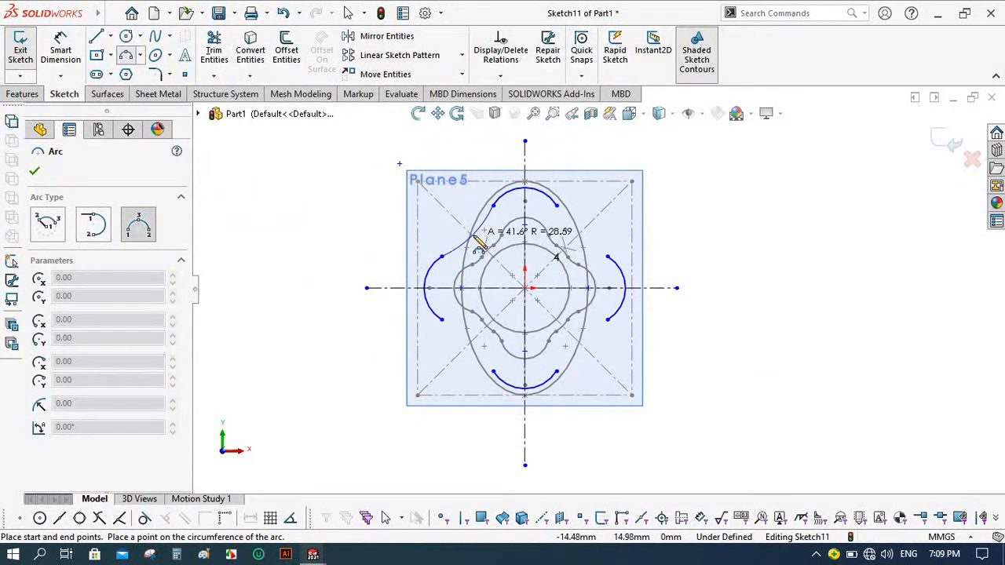
pyautogui.click(474, 236)
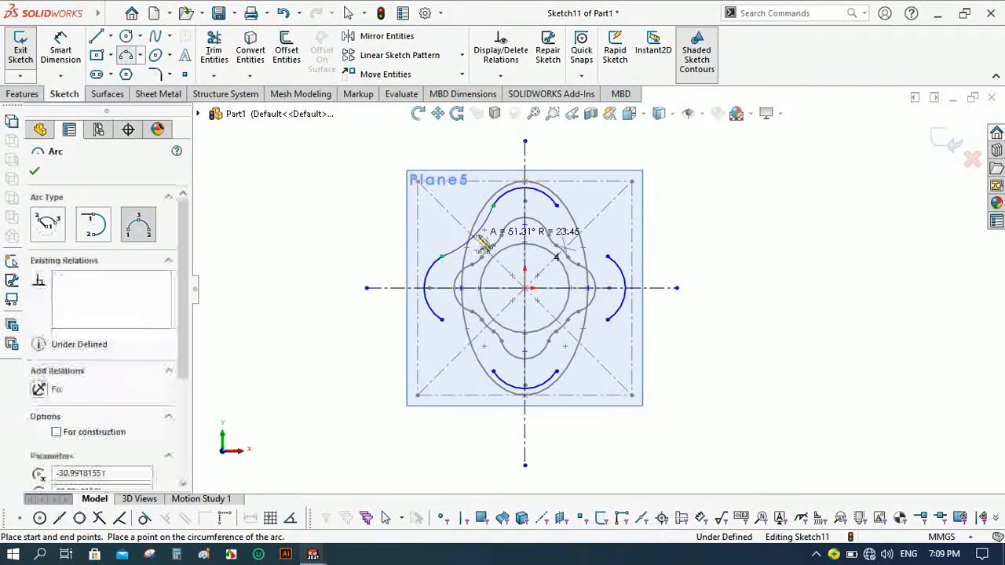
pyautogui.click(35, 172)
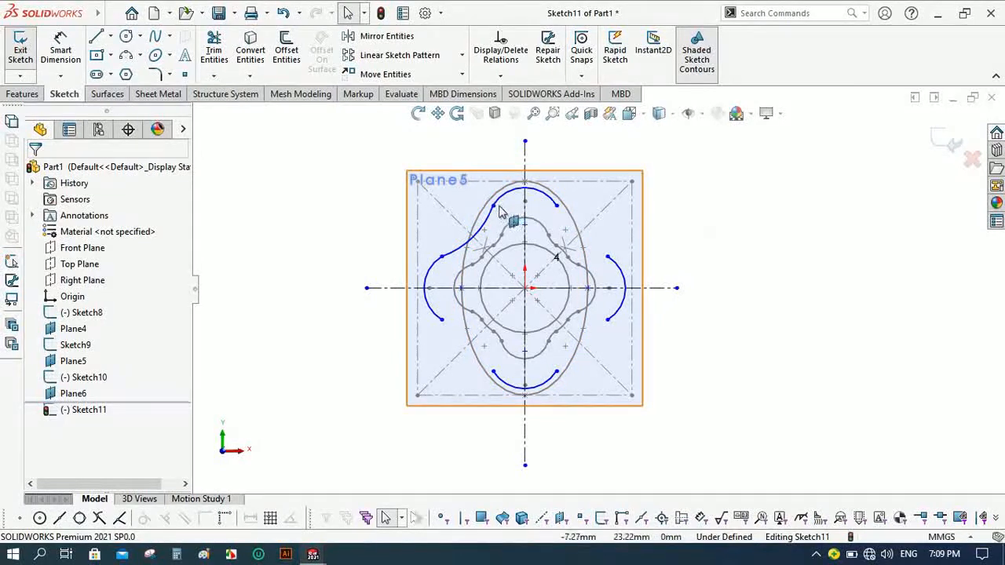
# Make the connecting arc tangent to the top arc and the left arc at their shared endpoints.
pyautogui.click(524, 195)
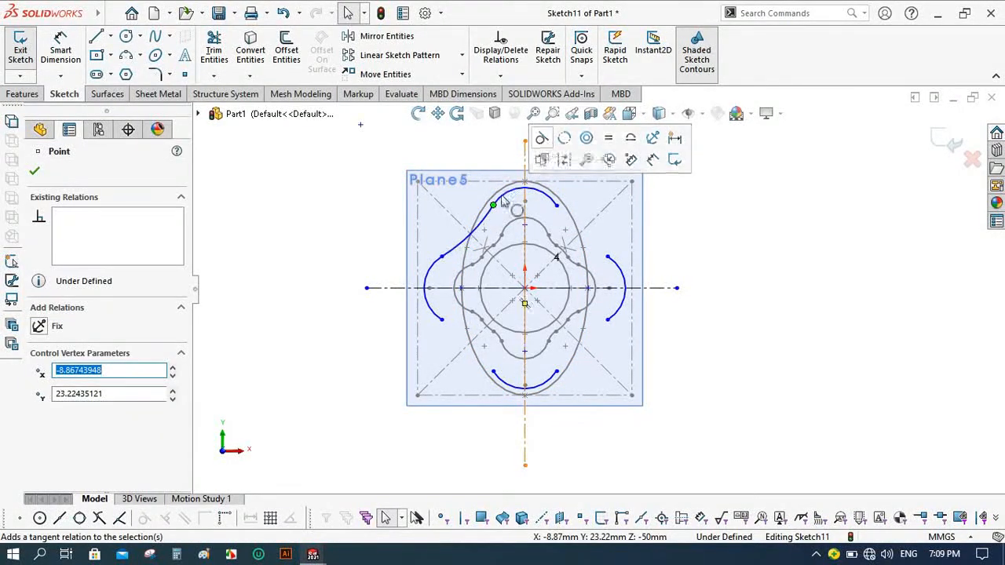
pyautogui.click(441, 258)
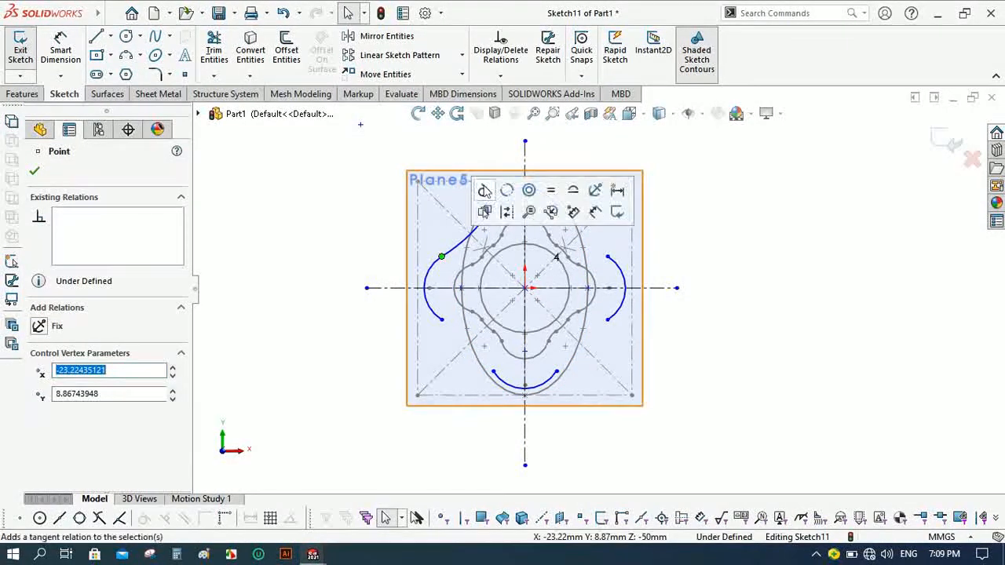
pyautogui.click(685, 228)
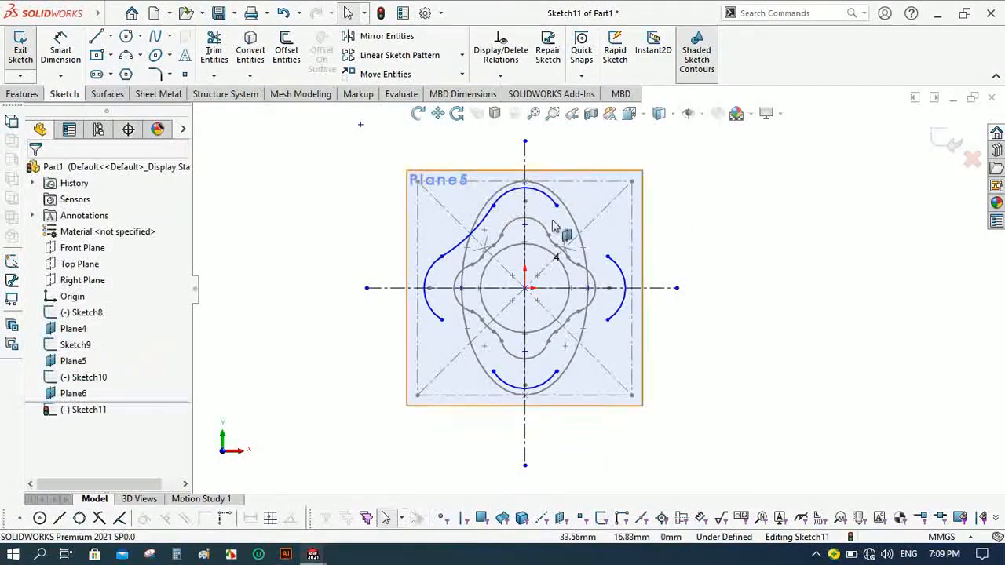
# Create a circular sketch pattern of the connecting arc around the origin with 4 equally spaced instances over 360 degrees, and finish the sketch.
pyautogui.click(488, 225)
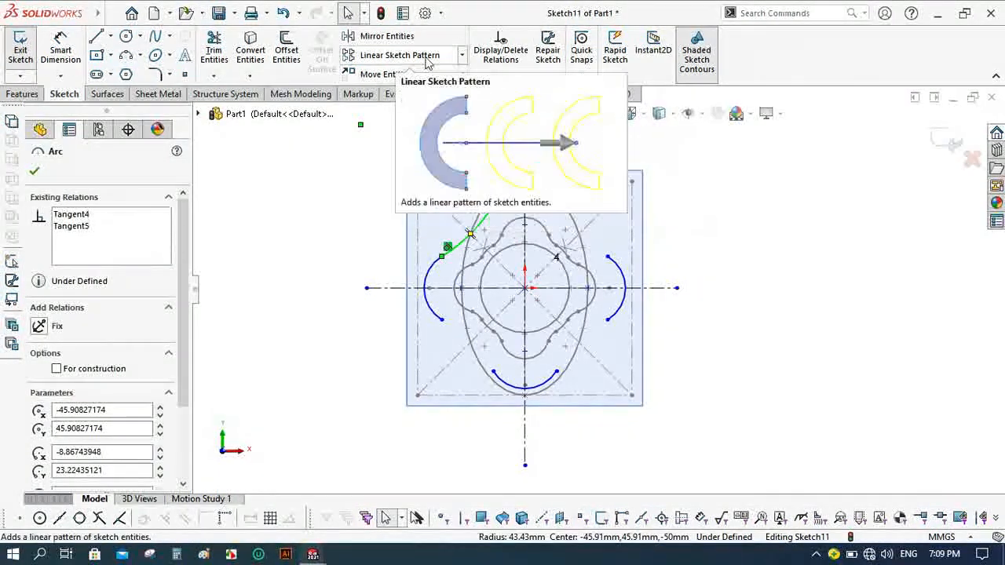
pyautogui.click(431, 57)
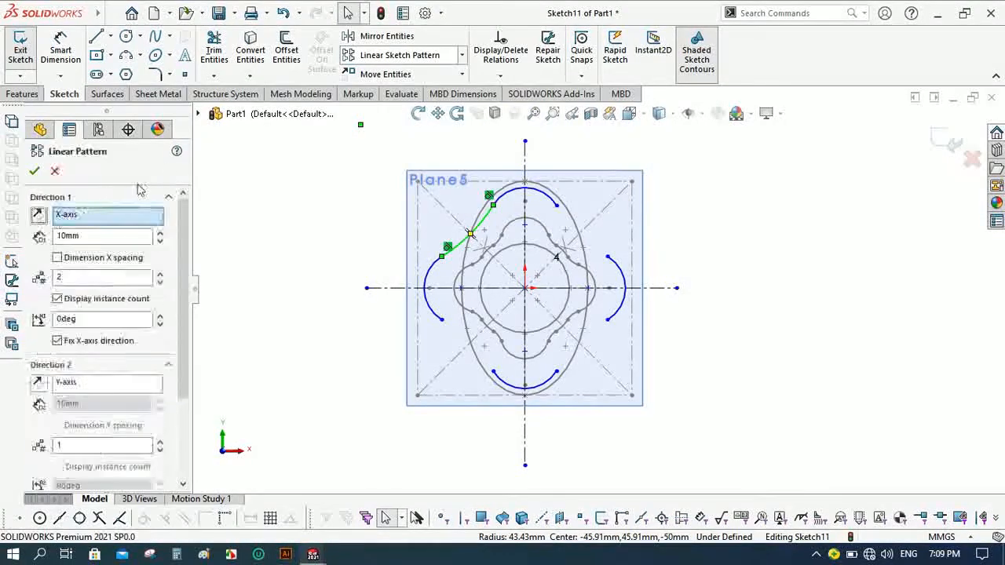
pyautogui.press('Escape')
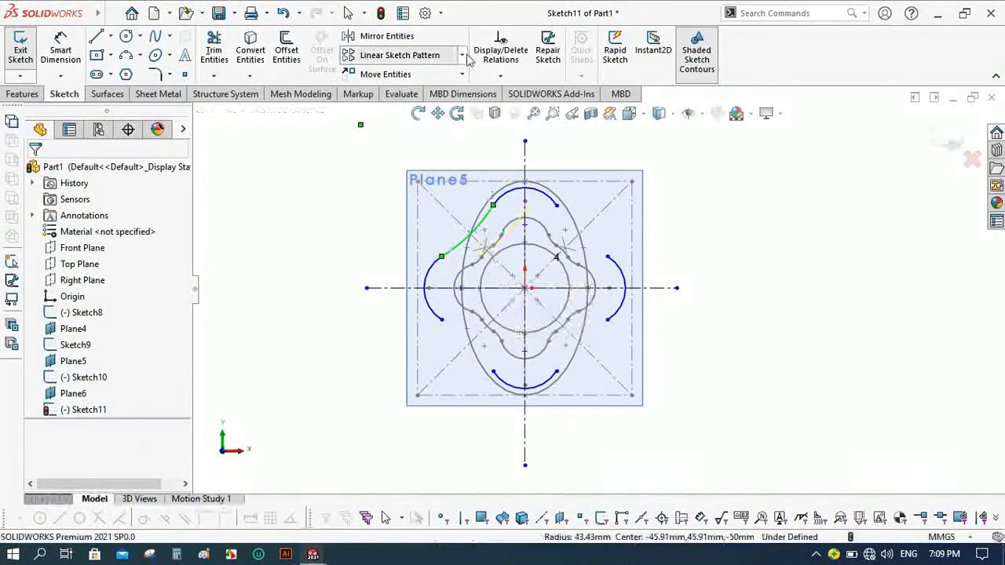
pyautogui.click(462, 55)
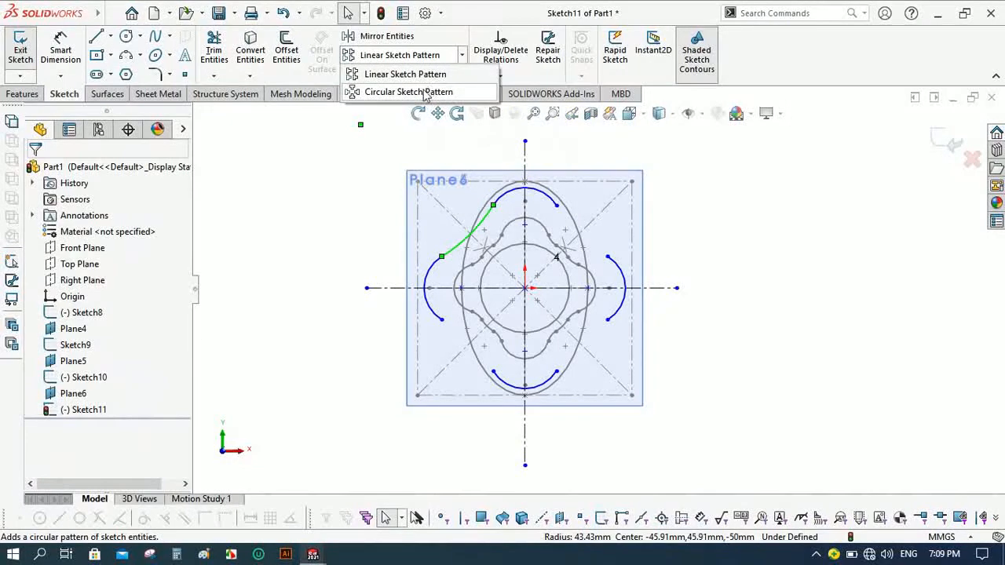
pyautogui.click(424, 92)
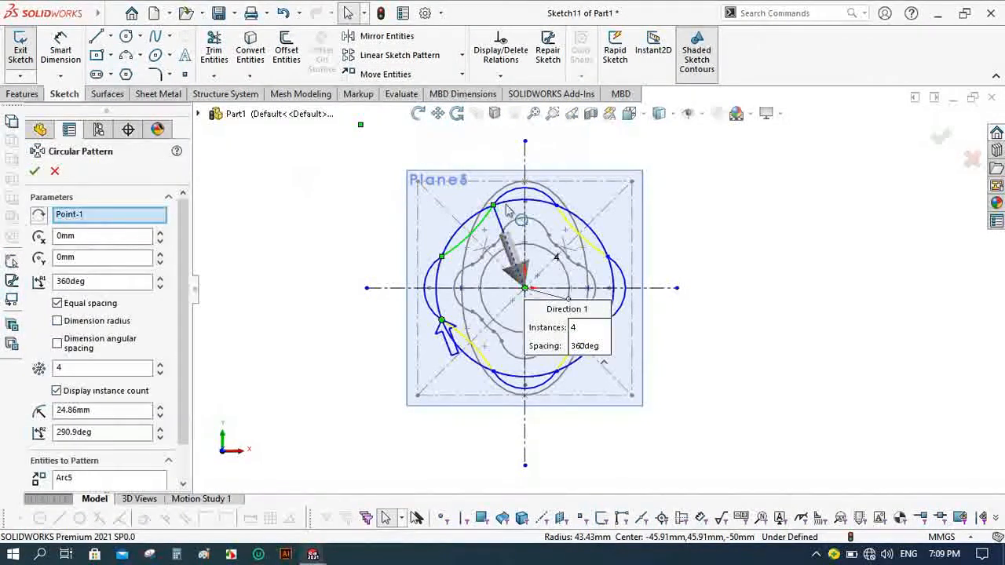
pyautogui.click(34, 171)
pyautogui.click(293, 205)
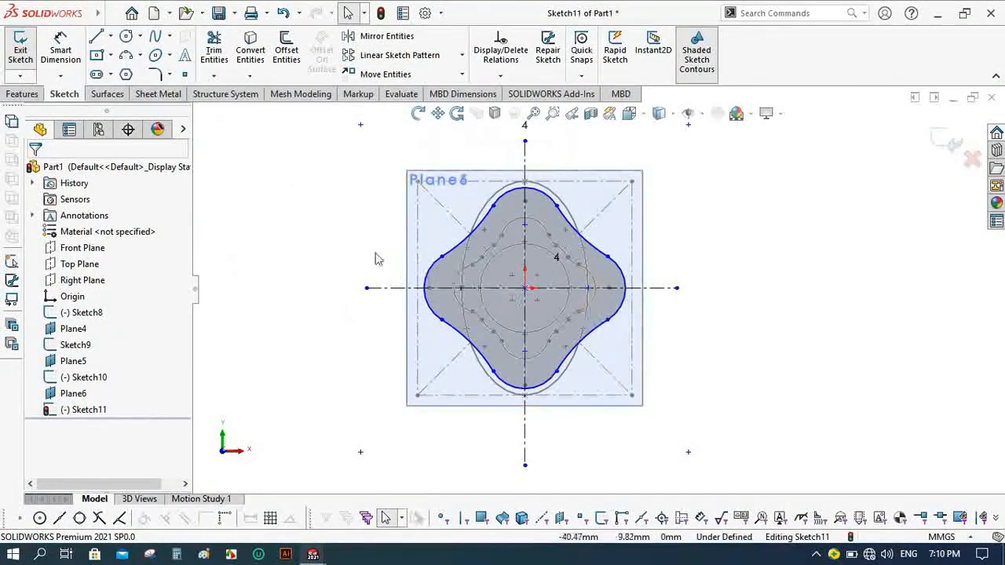
pyautogui.click(945, 141)
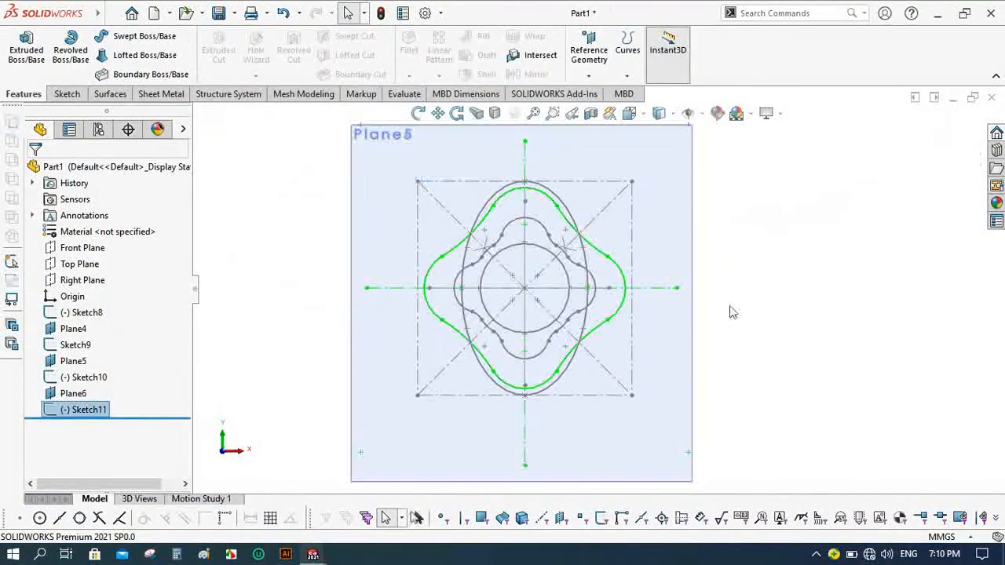
# Hide Plane6, Plane4 and Plane5 so only the four profile sketches are displayed.
pyautogui.click(418, 113)
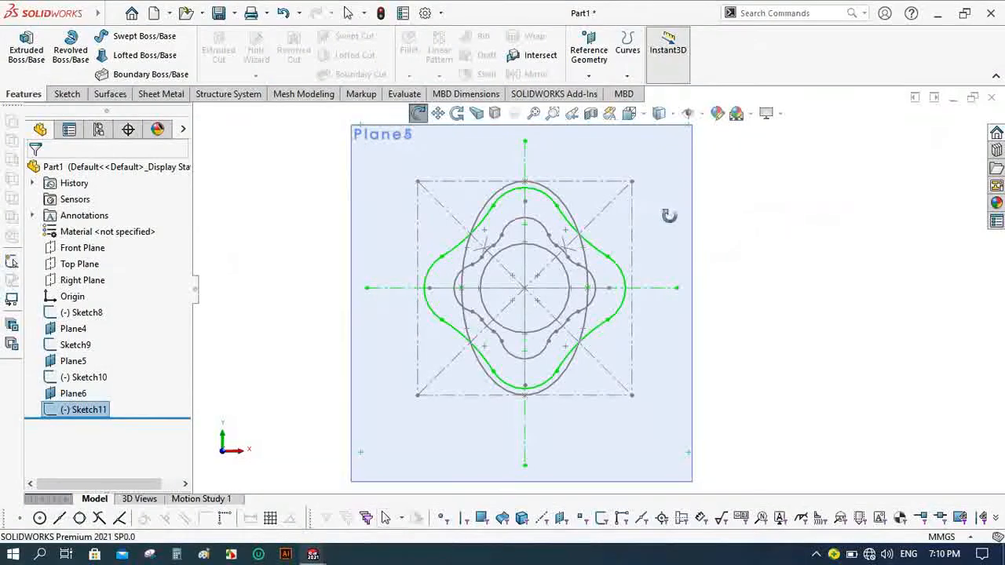
pyautogui.moveTo(667, 215)
pyautogui.mouseDown()
pyautogui.moveTo(588, 233)
pyautogui.moveTo(665, 211)
pyautogui.moveTo(744, 211)
pyautogui.moveTo(774, 232)
pyautogui.moveTo(743, 223)
pyautogui.mouseUp()
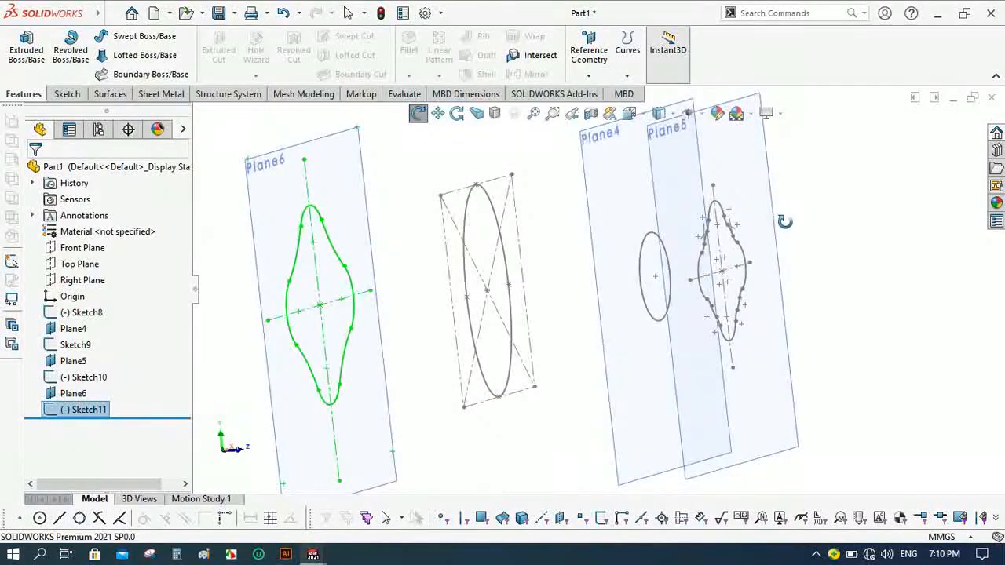
pyautogui.scroll(2, 788, 223)
pyautogui.moveTo(610, 313)
pyautogui.mouseDown()
pyautogui.moveTo(590, 285)
pyautogui.moveTo(592, 251)
pyautogui.moveTo(580, 257)
pyautogui.mouseUp()
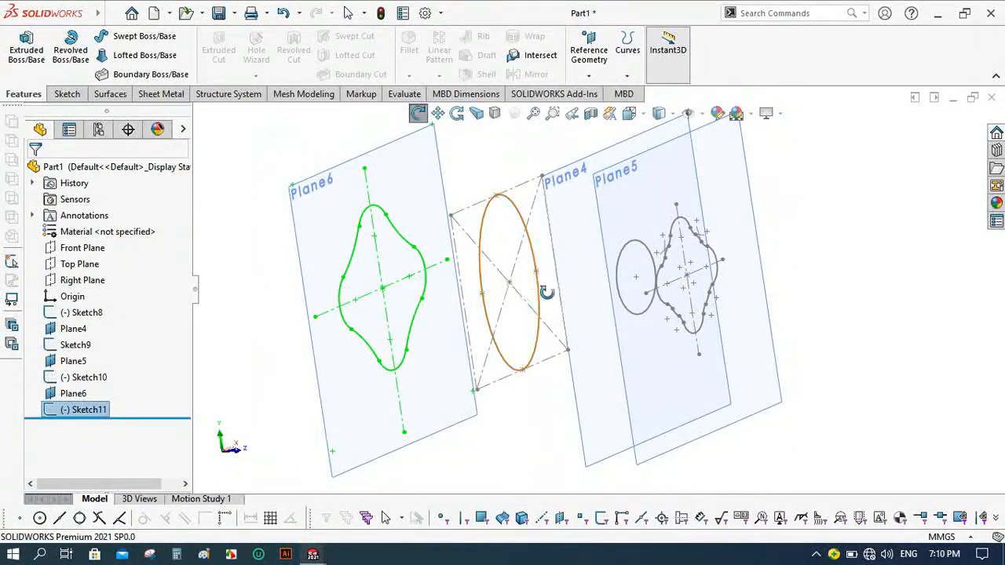
pyautogui.moveTo(534, 222)
pyautogui.mouseDown()
pyautogui.moveTo(560, 242)
pyautogui.moveTo(552, 256)
pyautogui.moveTo(547, 242)
pyautogui.mouseUp()
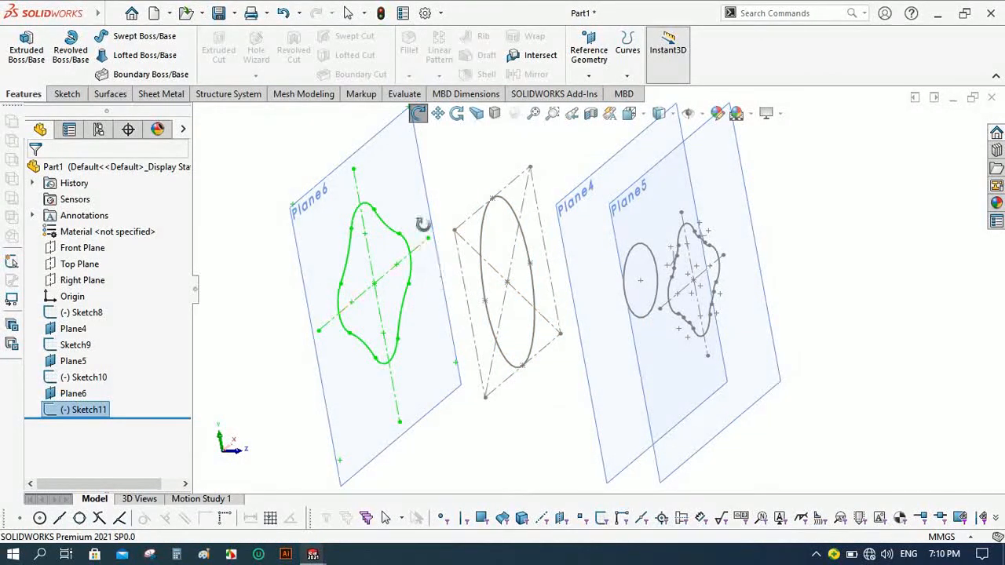
pyautogui.click(418, 113)
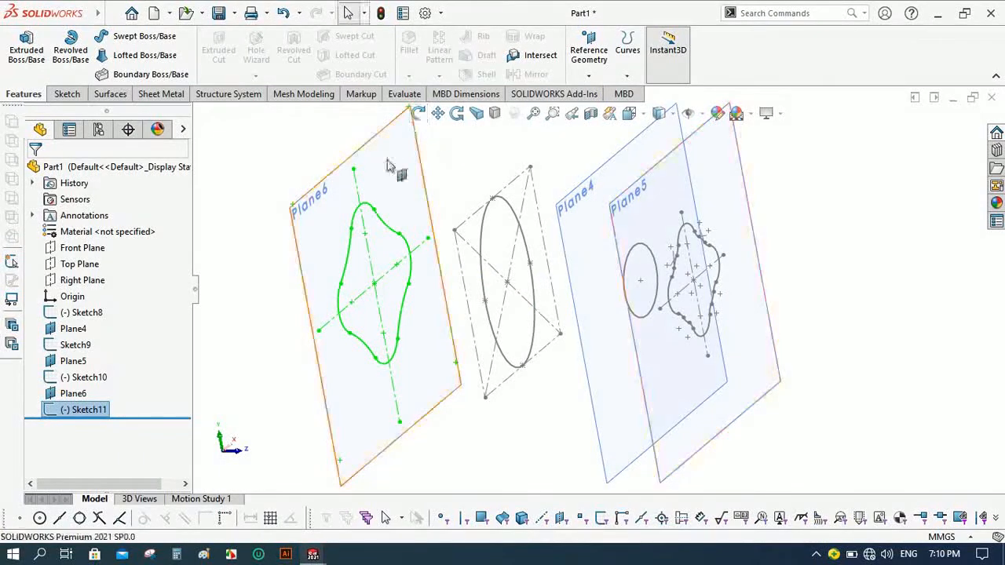
pyautogui.click(392, 167)
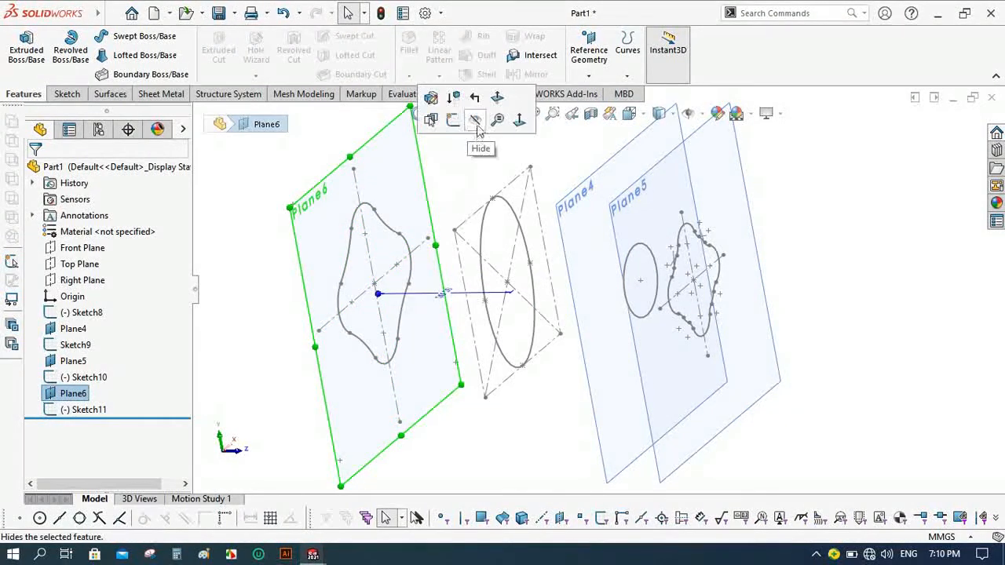
pyautogui.click(478, 121)
pyautogui.click(642, 170)
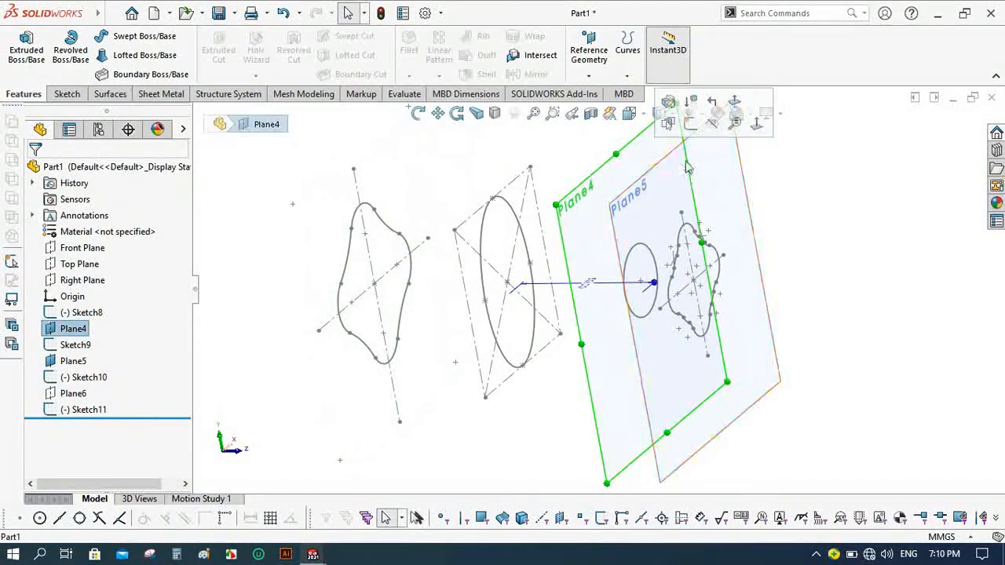
pyautogui.click(711, 124)
pyautogui.click(738, 165)
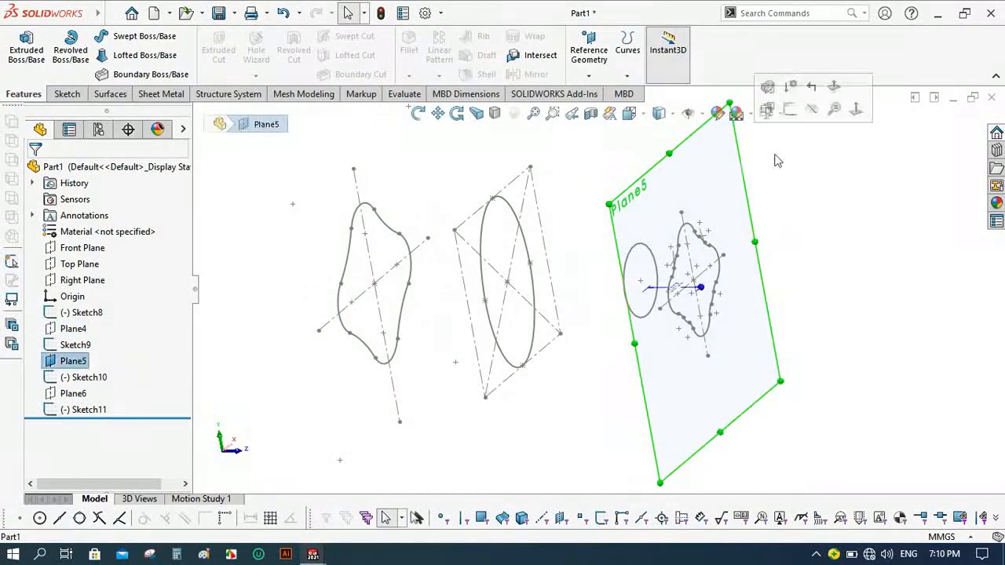
pyautogui.click(814, 116)
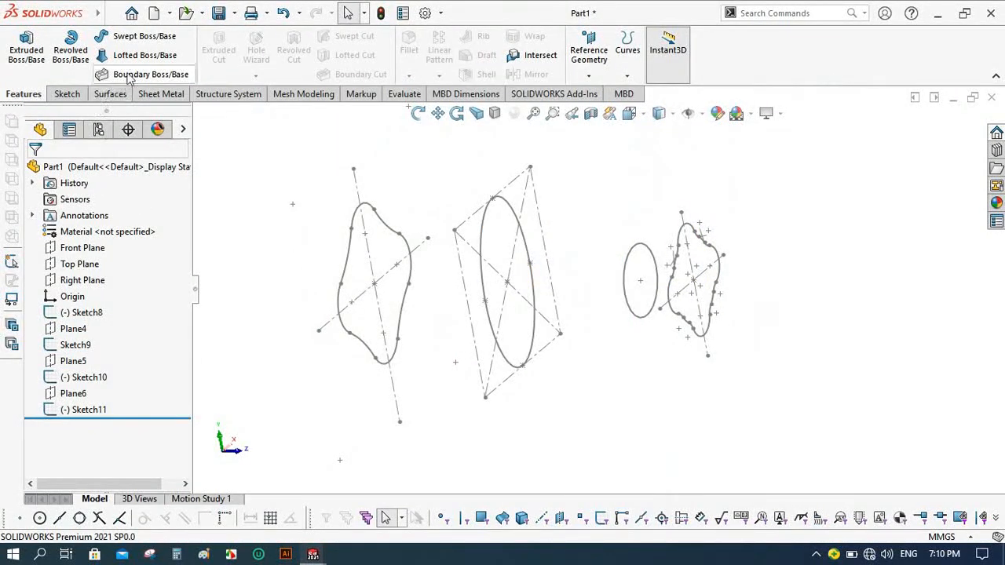
# Bring up the surface modelling tools and examine which tool sets can be enabled in the CommandManager.
pyautogui.click(109, 94)
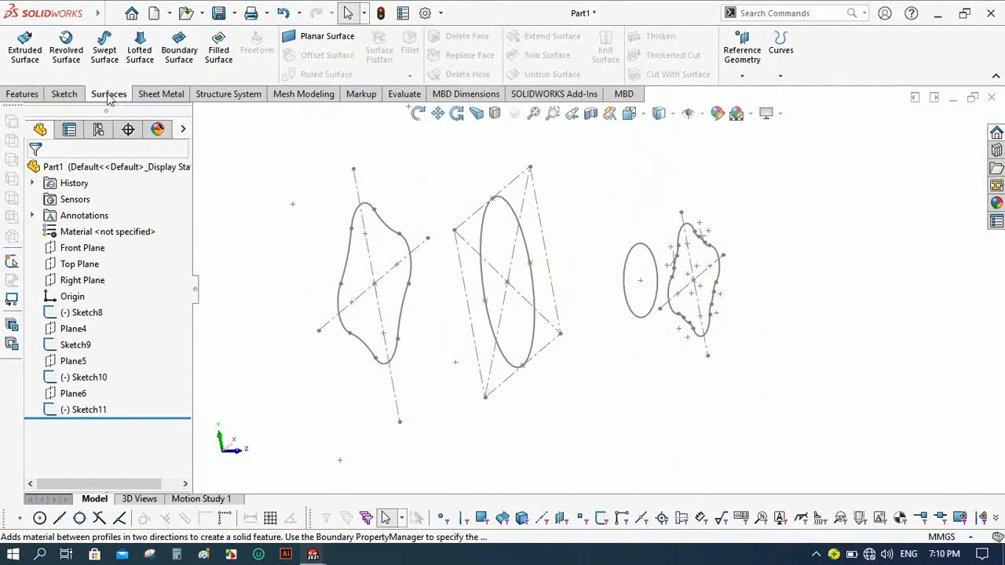
pyautogui.rightClick(107, 94)
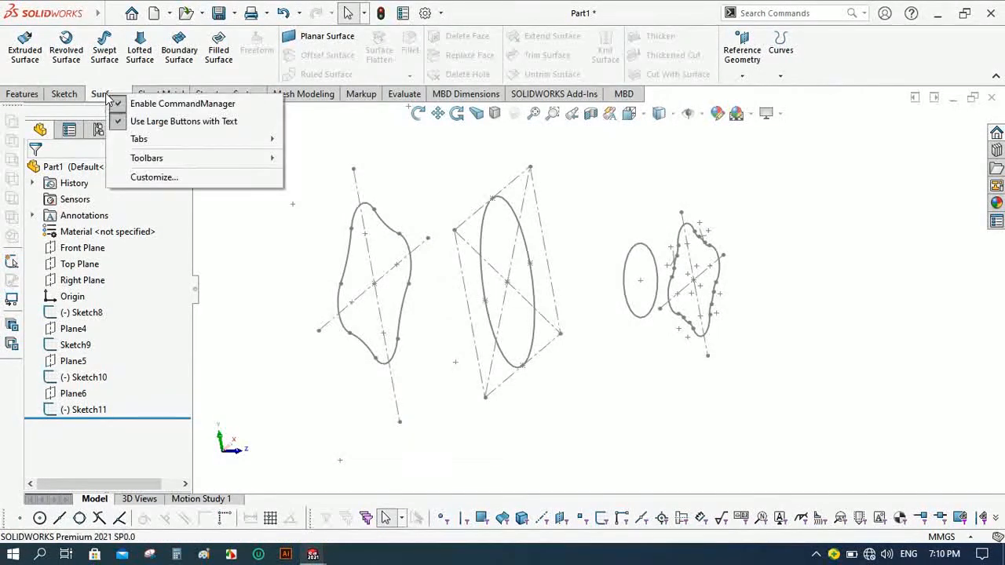
pyautogui.click(348, 138)
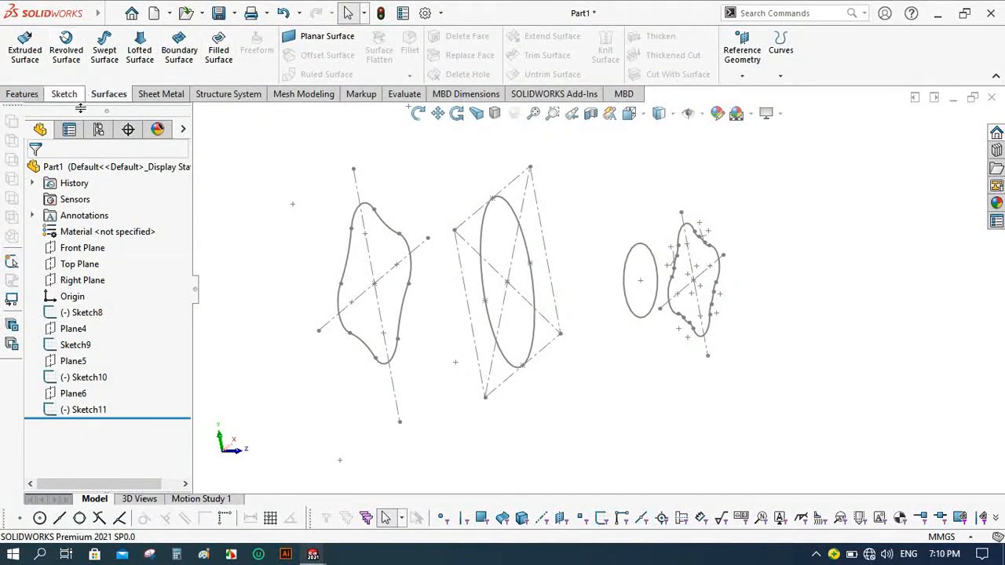
pyautogui.rightClick(661, 98)
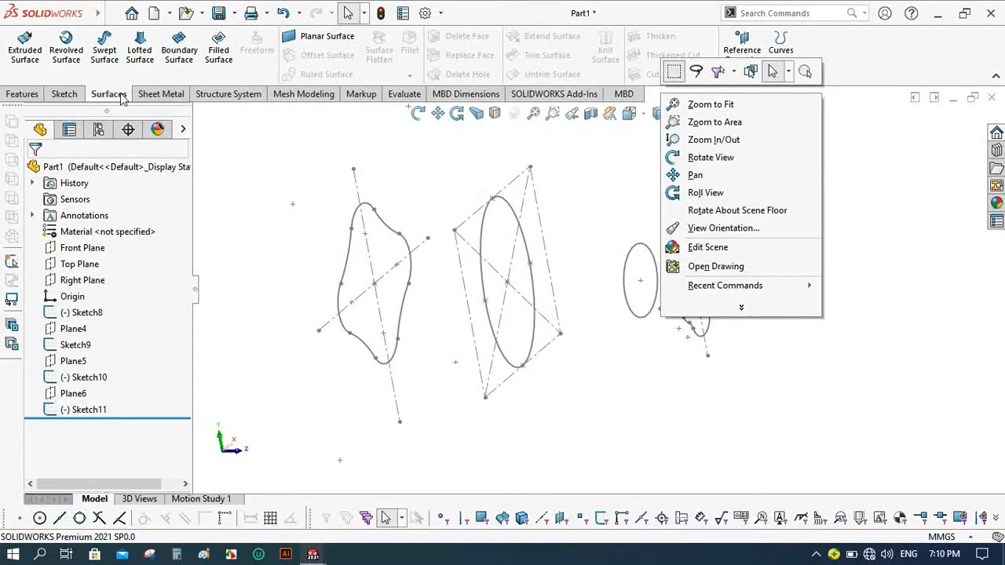
pyautogui.rightClick(144, 97)
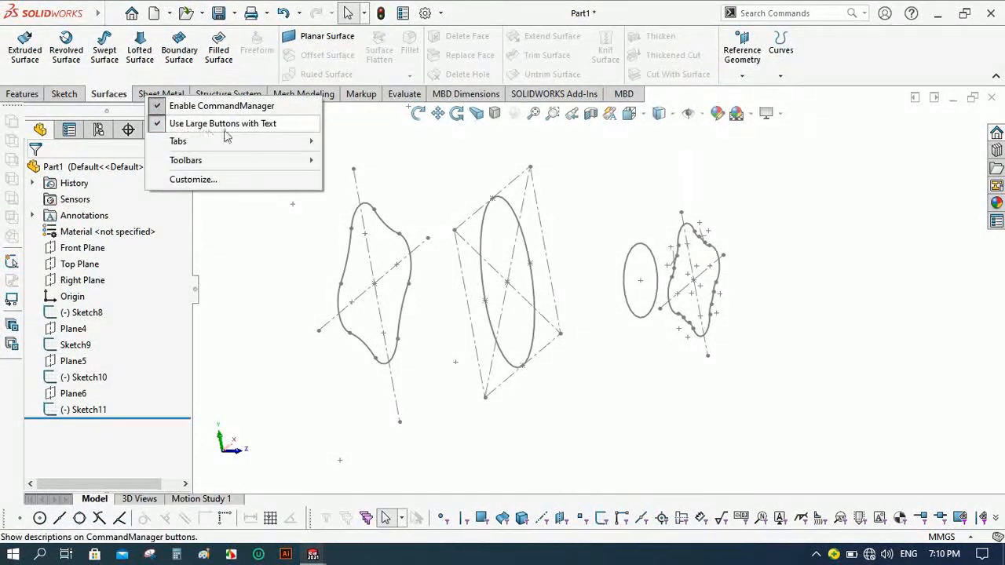
pyautogui.moveTo(306, 151)
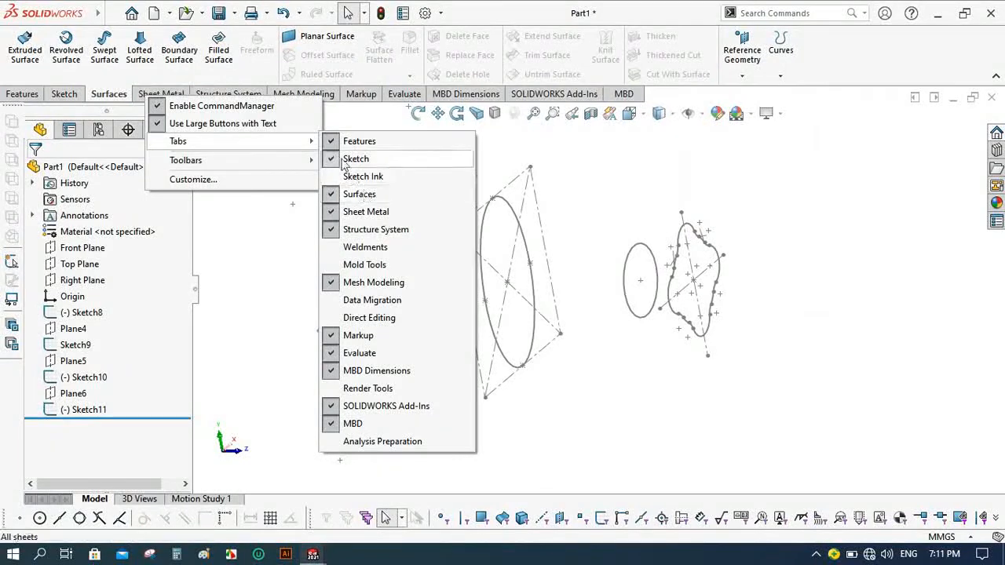
pyautogui.click(229, 235)
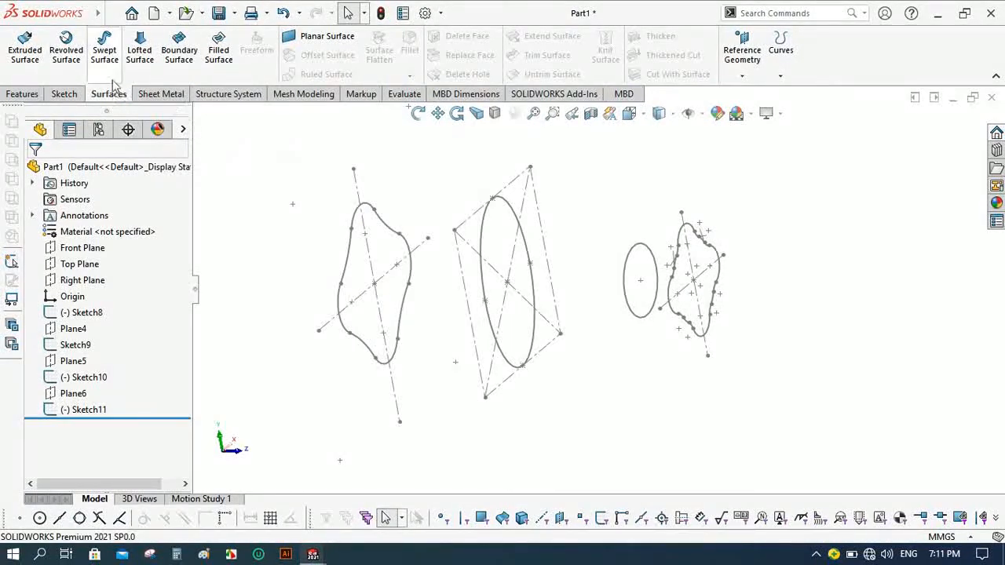
# Create a lofted surface from the large four-lobed profile through the ellipse and the circle to the small four-lobed profile.
pyautogui.click(135, 53)
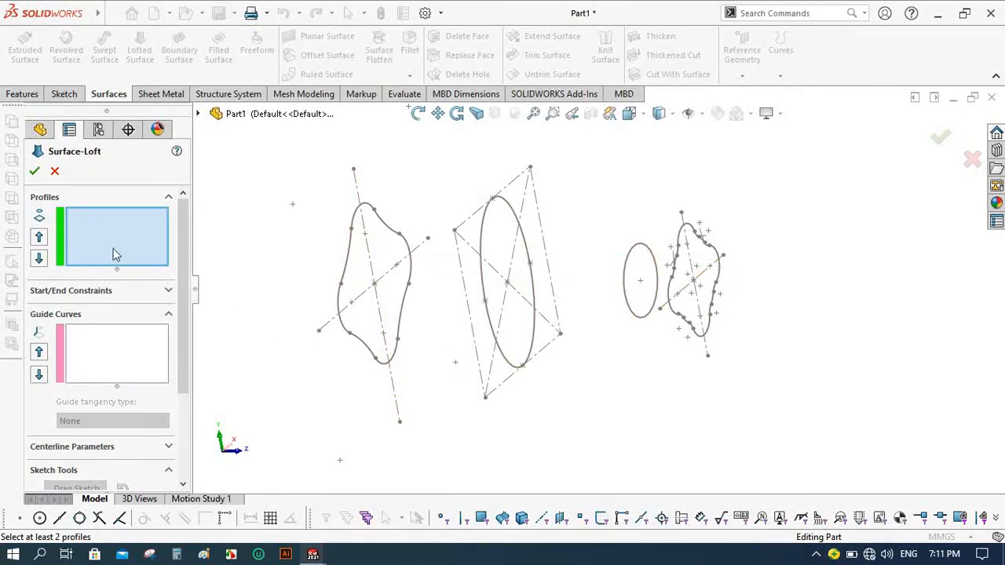
pyautogui.click(347, 265)
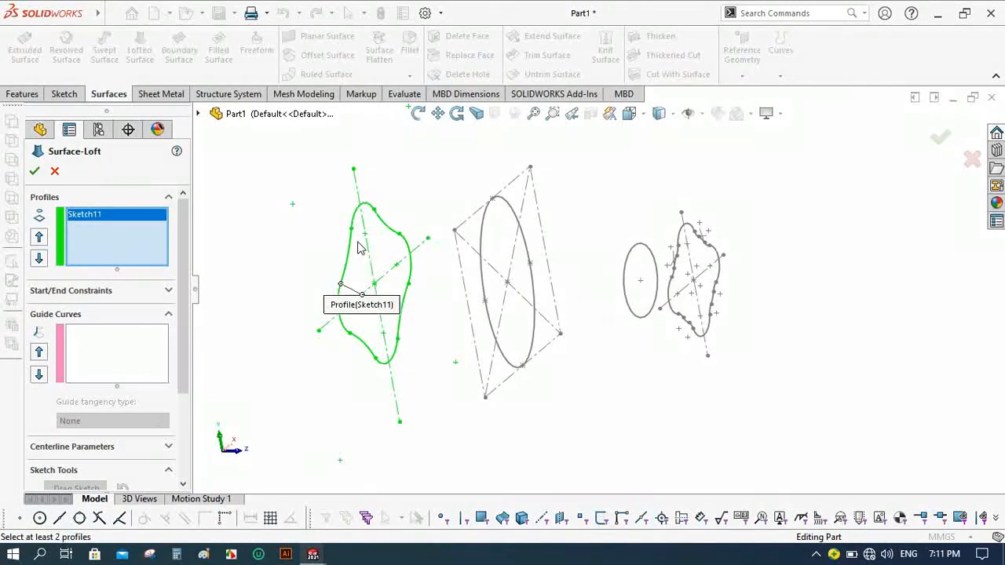
pyautogui.click(482, 243)
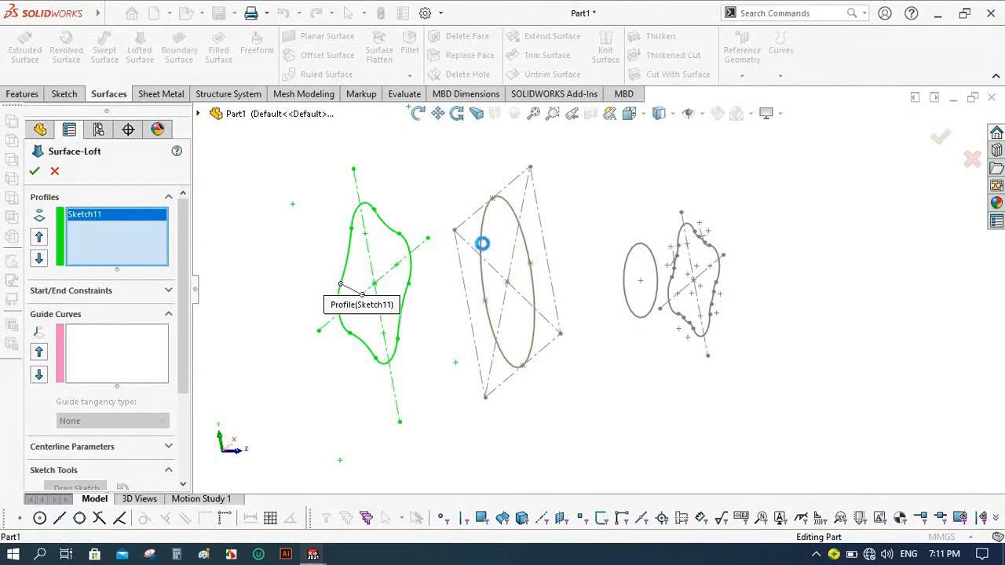
pyautogui.click(631, 259)
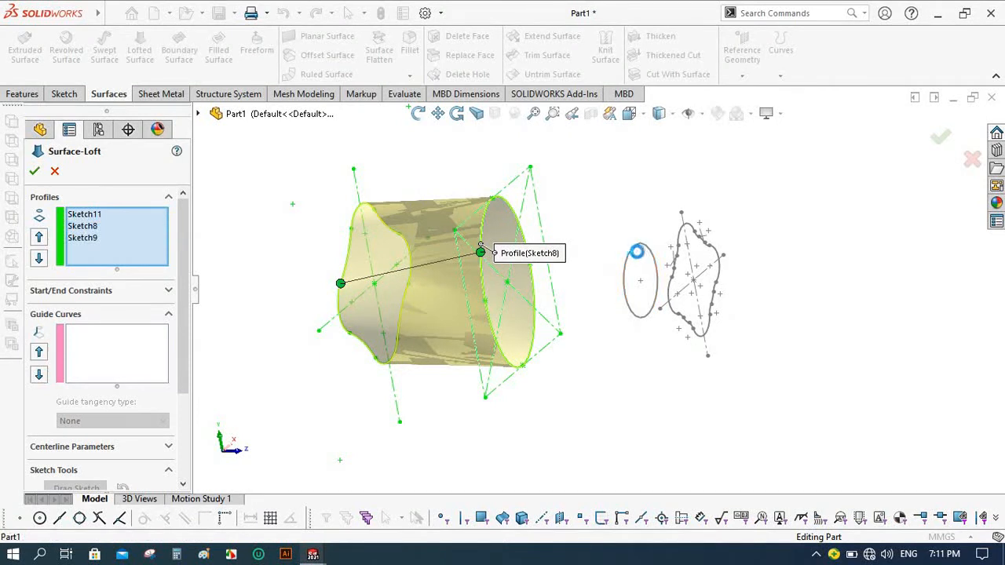
pyautogui.click(680, 235)
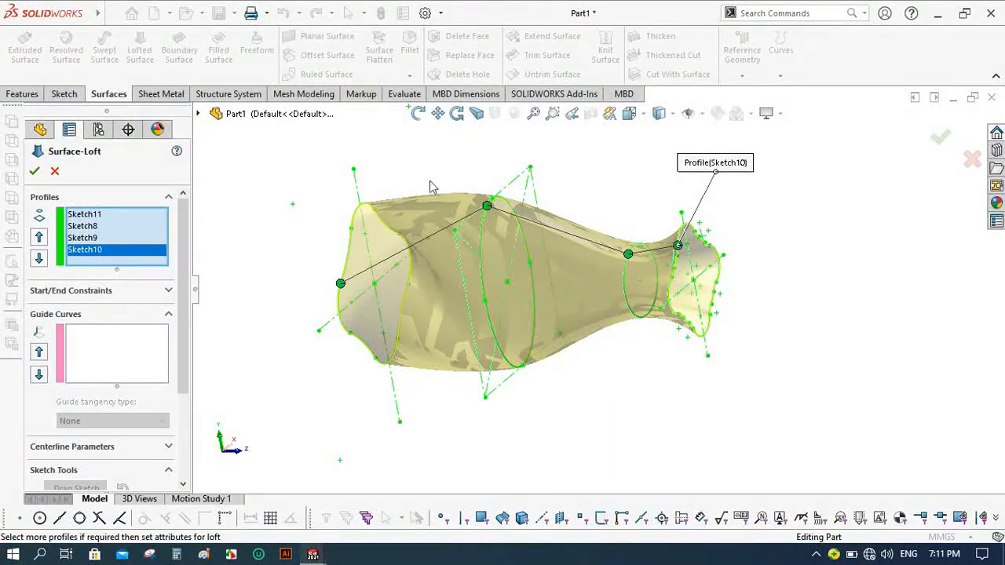
pyautogui.click(418, 113)
pyautogui.moveTo(489, 164)
pyautogui.mouseDown()
pyautogui.moveTo(473, 199)
pyautogui.moveTo(447, 217)
pyautogui.moveTo(426, 215)
pyautogui.moveTo(481, 233)
pyautogui.moveTo(460, 278)
pyautogui.moveTo(509, 278)
pyautogui.moveTo(515, 352)
pyautogui.moveTo(470, 346)
pyautogui.moveTo(484, 175)
pyautogui.moveTo(460, 164)
pyautogui.moveTo(502, 306)
pyautogui.moveTo(514, 477)
pyautogui.moveTo(467, 275)
pyautogui.moveTo(446, 226)
pyautogui.moveTo(415, 222)
pyautogui.moveTo(471, 298)
pyautogui.moveTo(504, 372)
pyautogui.moveTo(485, 386)
pyautogui.mouseUp()
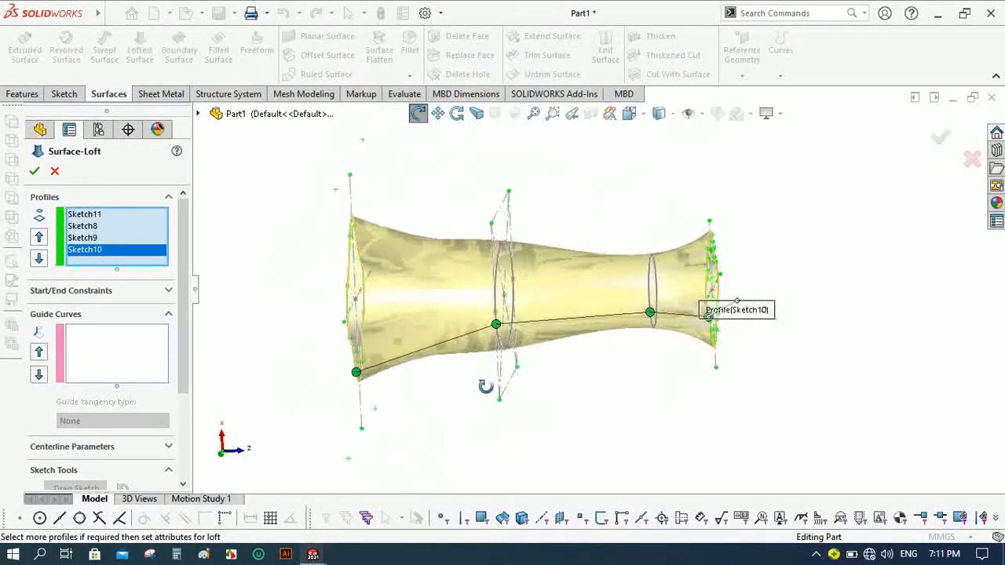
pyautogui.click(418, 113)
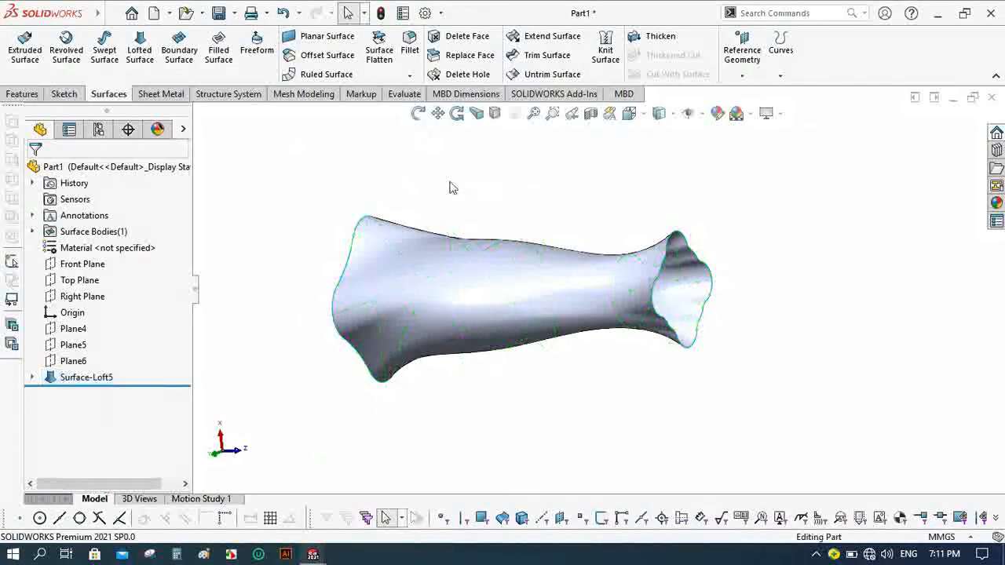
# Close the loft's large four-lobed end with a filled surface bounded by its open edge, using Contact curvature control.
pyautogui.click(417, 113)
pyautogui.moveTo(475, 177); pyautogui.dragTo(502, 159)
pyautogui.press('Escape')
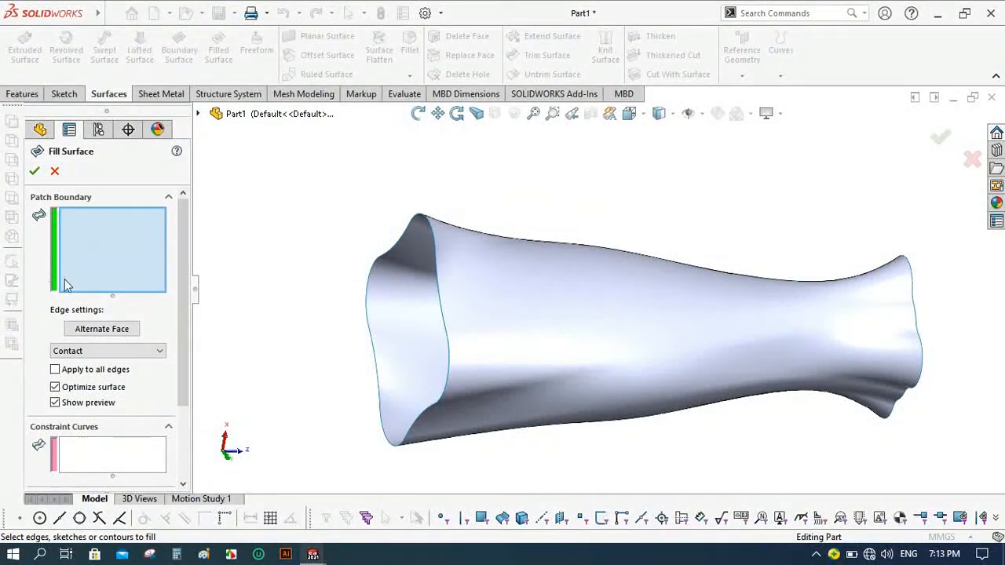
pyautogui.click(401, 246)
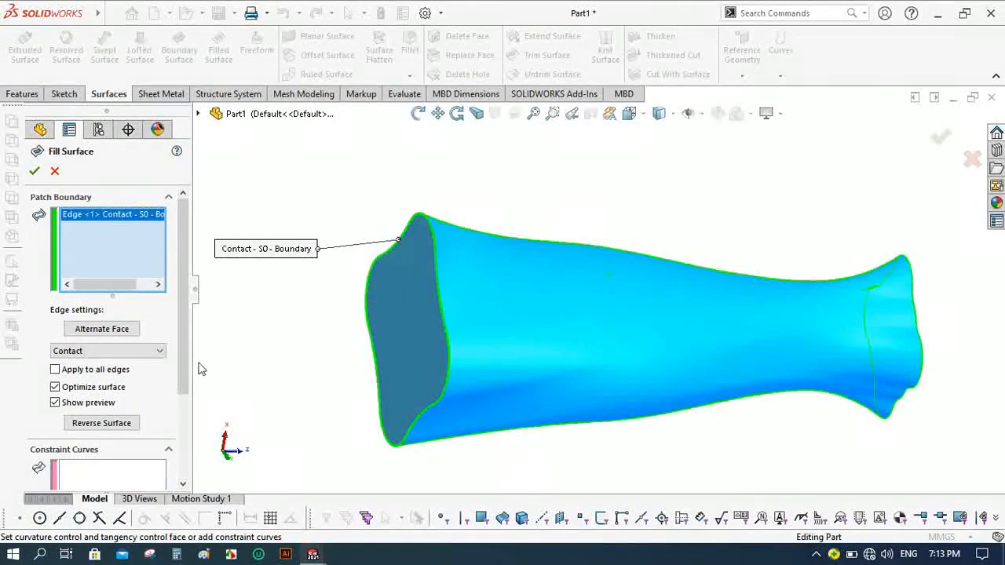
pyautogui.moveTo(185, 366); pyautogui.dragTo(193, 299)
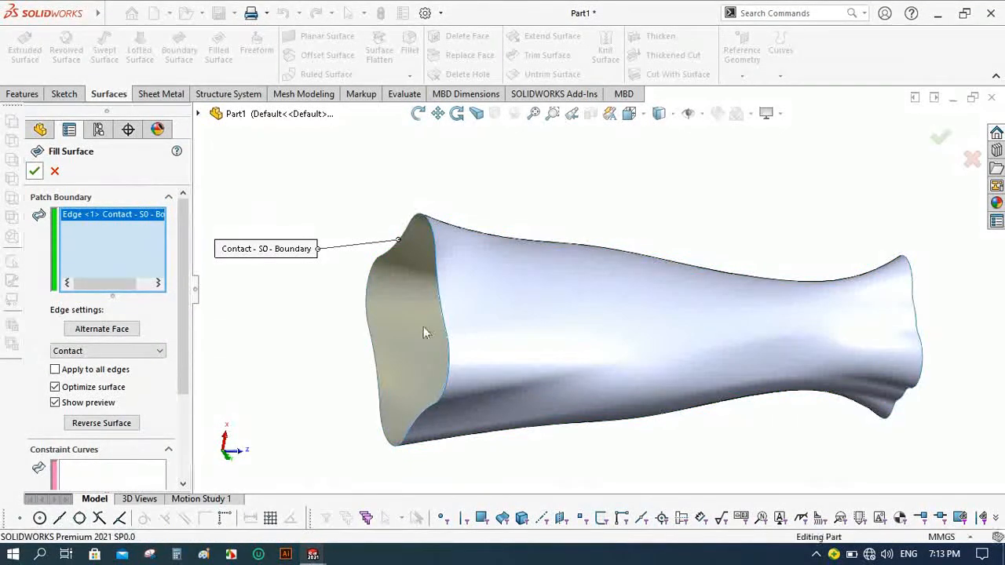
pyautogui.click(418, 115)
pyautogui.moveTo(460, 162); pyautogui.dragTo(518, 218)
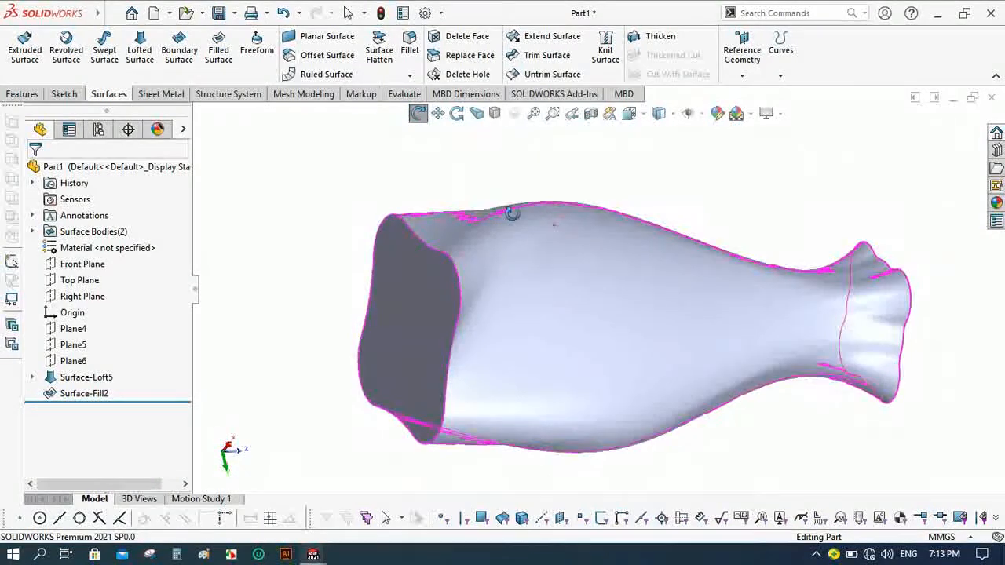
pyautogui.click(419, 118)
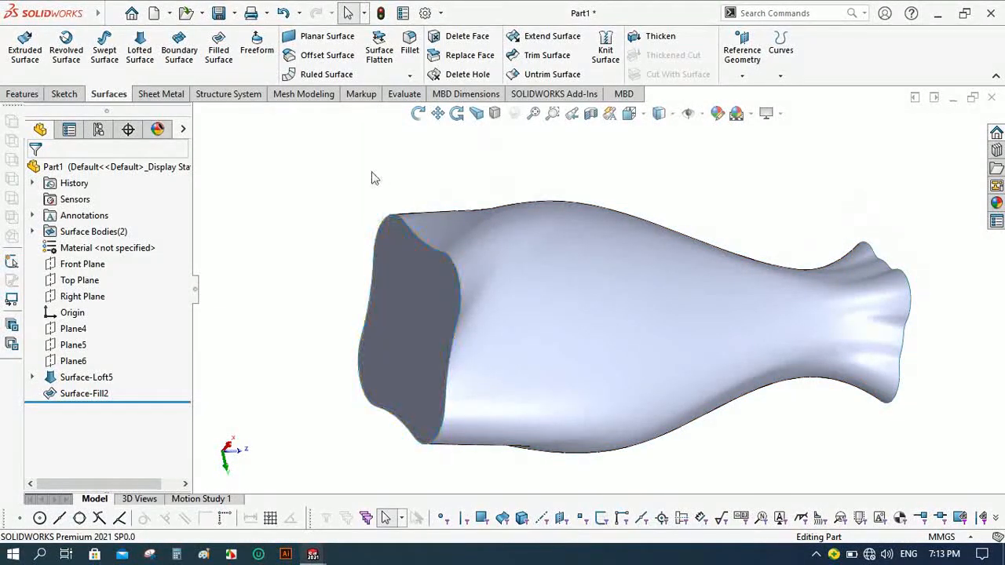
pyautogui.scroll(-2, 291, 222)
pyautogui.scroll(4, 290, 220)
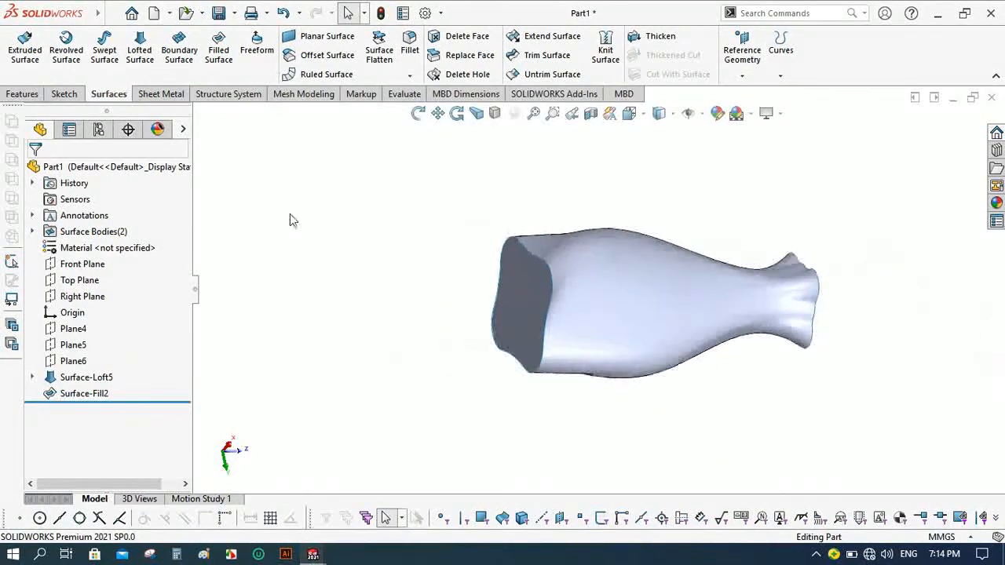
pyautogui.click(418, 113)
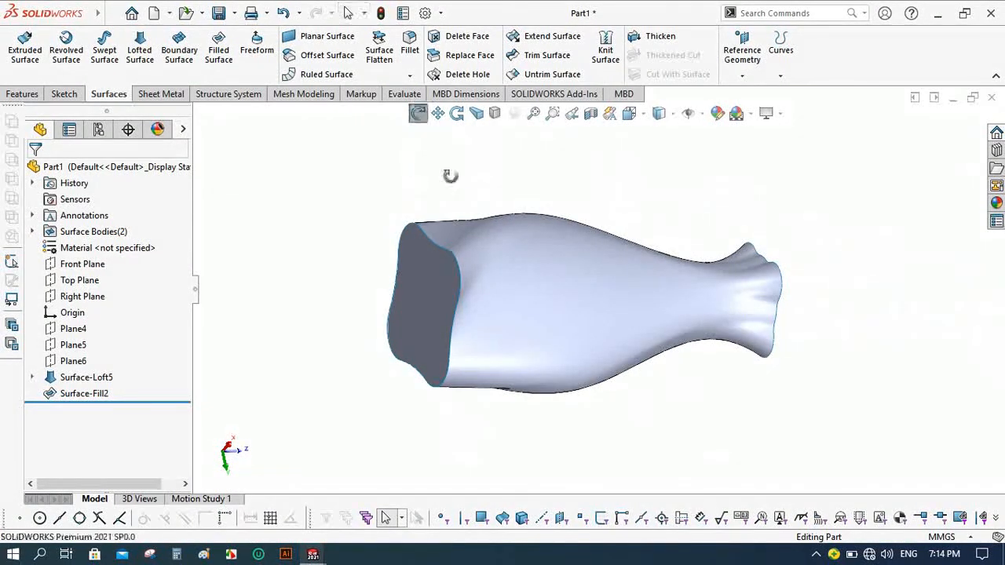
pyautogui.moveTo(448, 173); pyautogui.dragTo(334, 267)
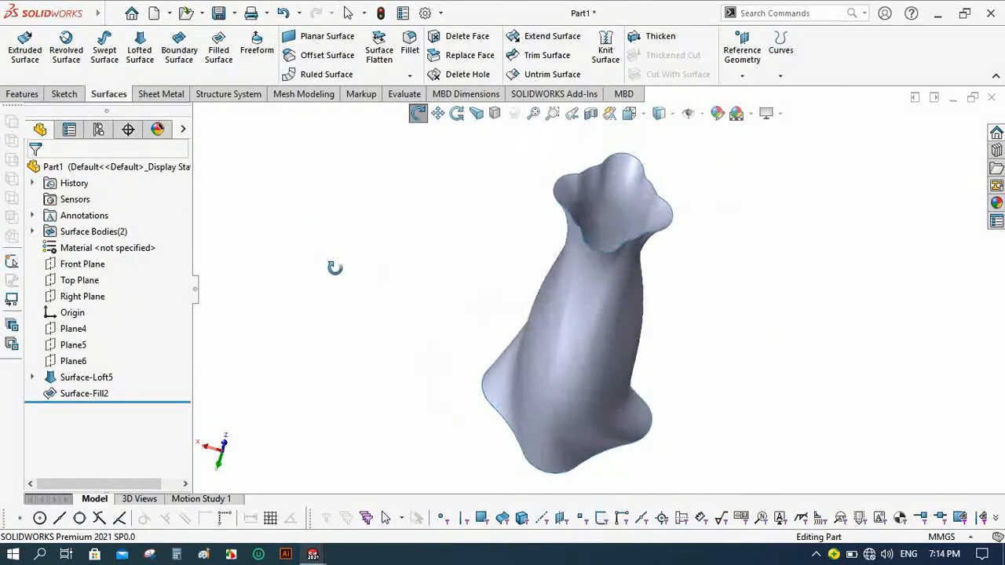
pyautogui.click(417, 112)
pyautogui.click(658, 36)
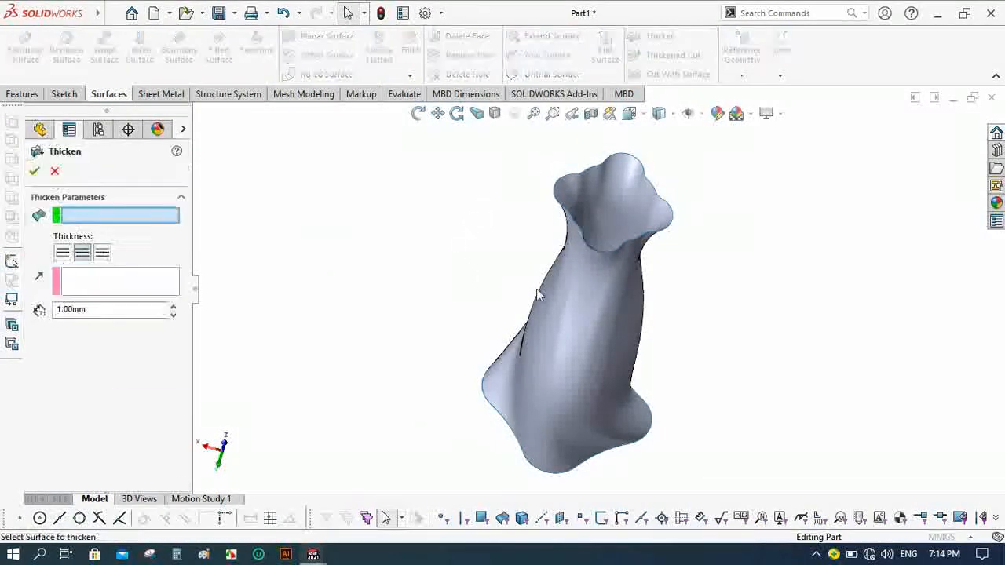
pyautogui.click(418, 112)
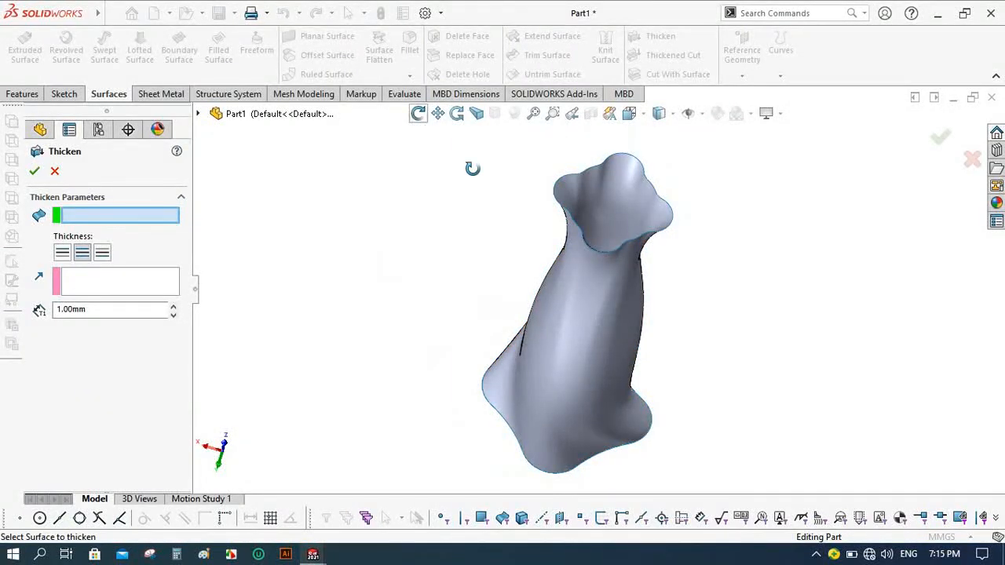
pyautogui.moveTo(471, 165); pyautogui.dragTo(434, 371)
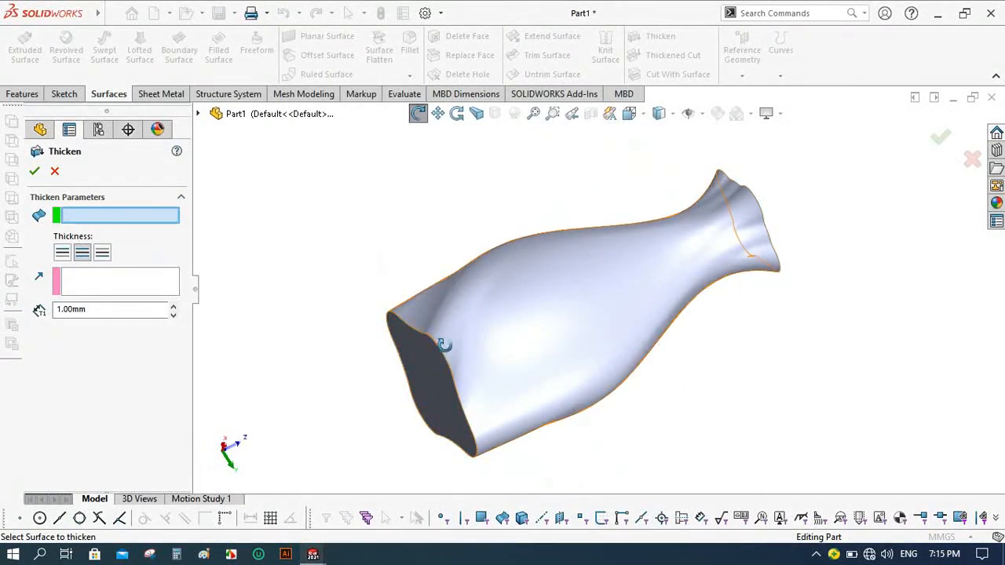
pyautogui.click(36, 172)
pyautogui.click(55, 173)
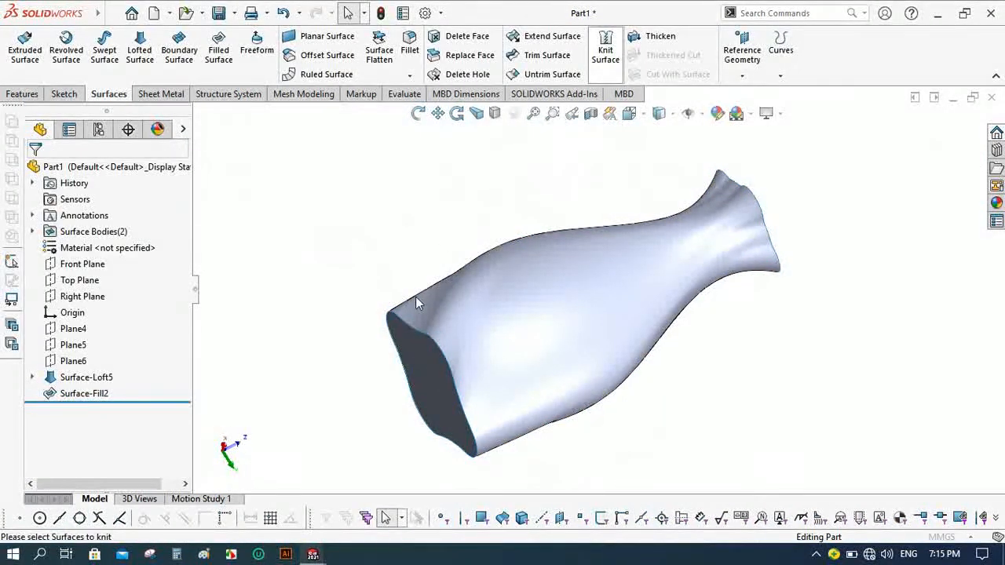
# Knit the filled end surface and the lofted side surface into a single surface body.
pyautogui.click(428, 377)
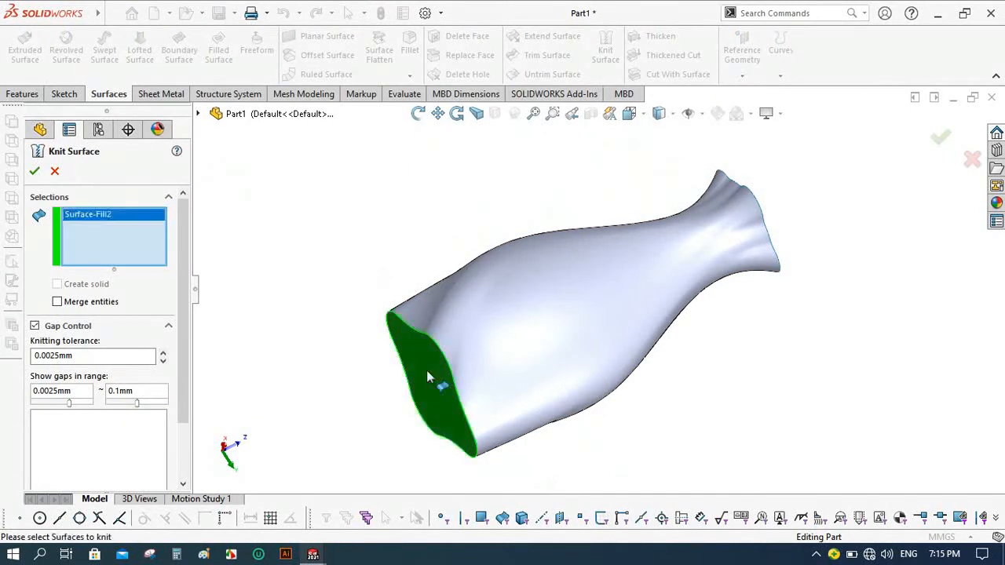
pyautogui.click(469, 345)
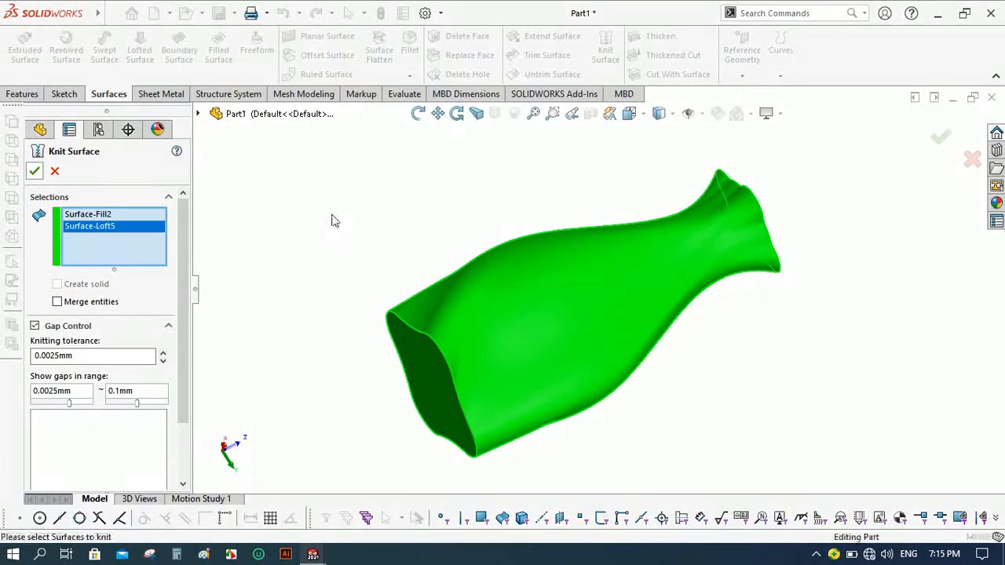
pyautogui.press('Return')
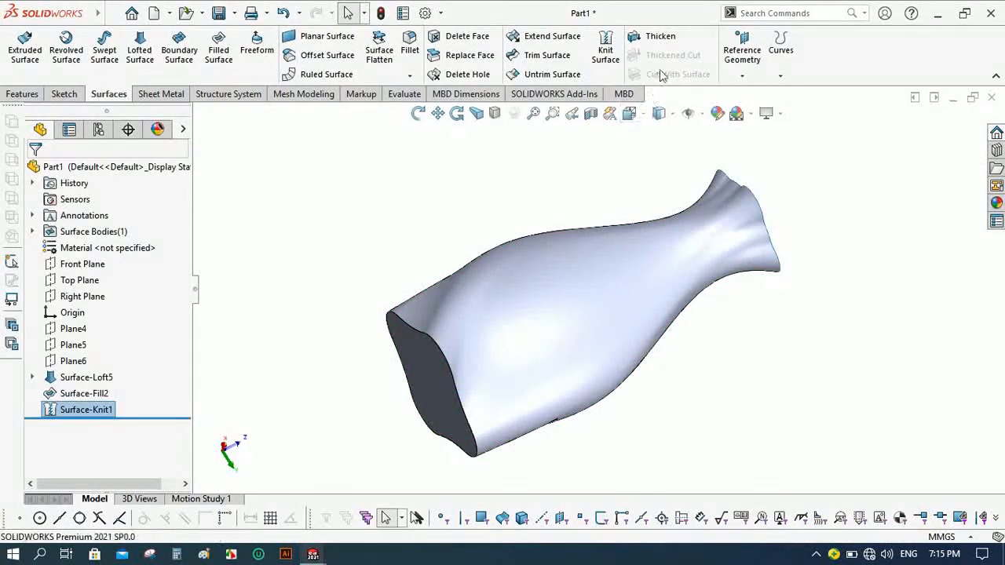
# Thicken the knitted surface on both sides with a 1 mm thickness to make a solid, hollow body.
pyautogui.click(658, 37)
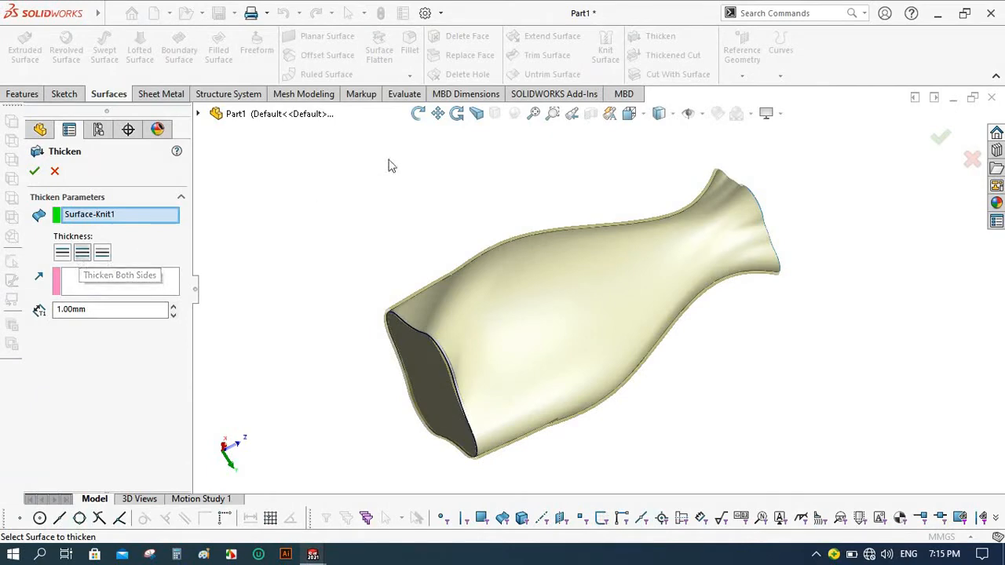
pyautogui.click(418, 113)
pyautogui.moveTo(520, 168); pyautogui.dragTo(433, 195)
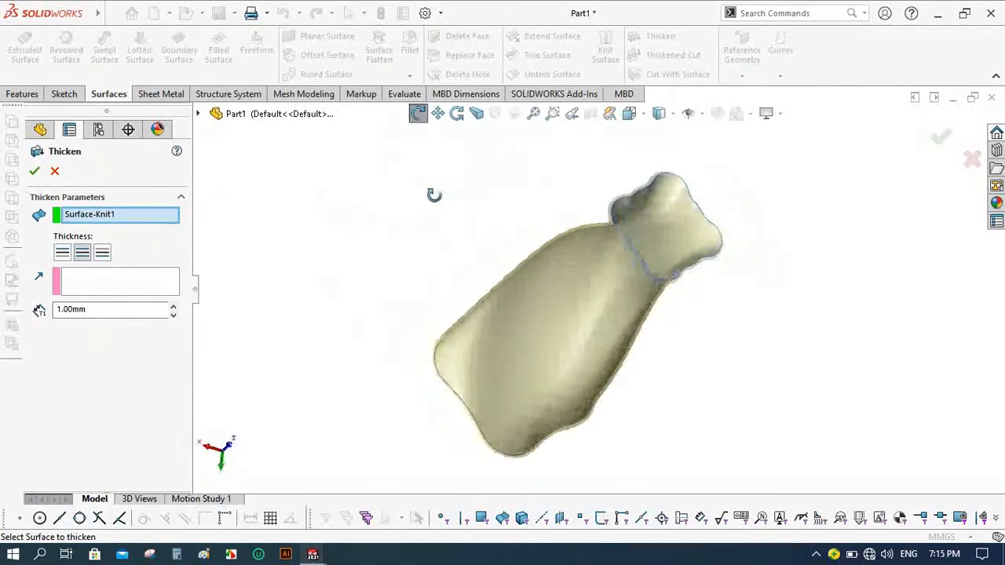
pyautogui.scroll(-4, 615, 229)
pyautogui.scroll(-3, 614, 232)
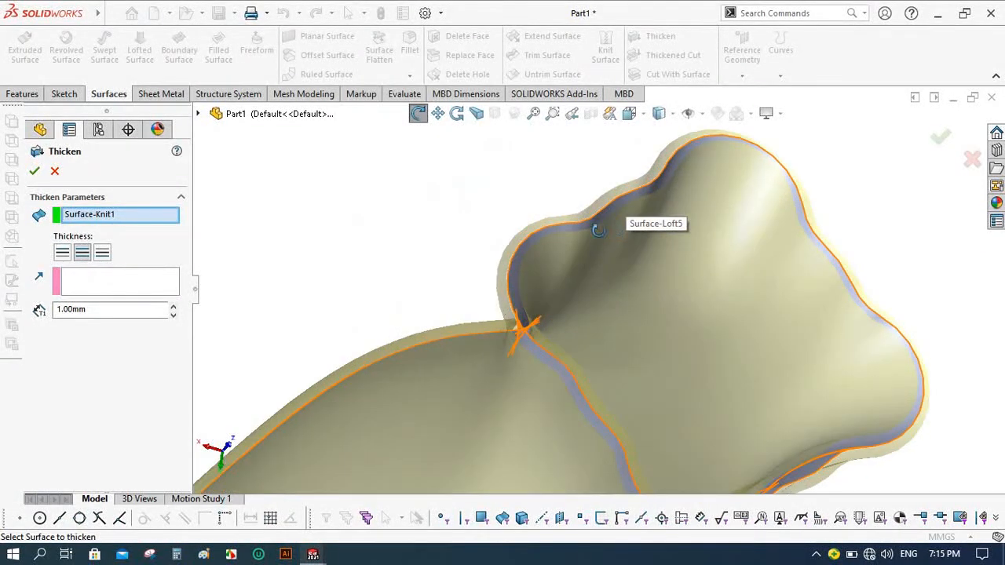
pyautogui.moveTo(527, 180); pyautogui.dragTo(530, 192)
pyautogui.scroll(5, 529, 191)
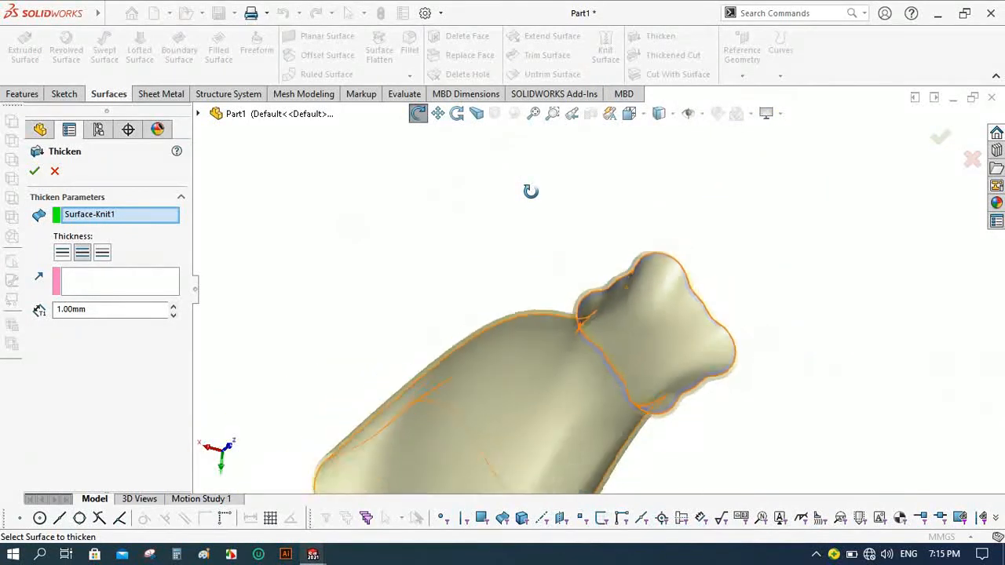
pyautogui.scroll(-2, 579, 321)
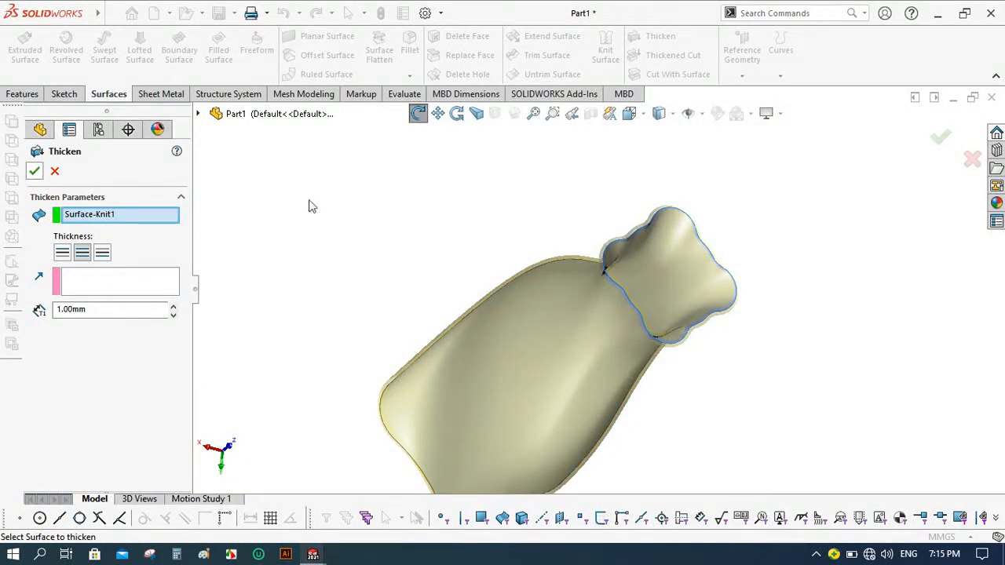
pyautogui.press('Return')
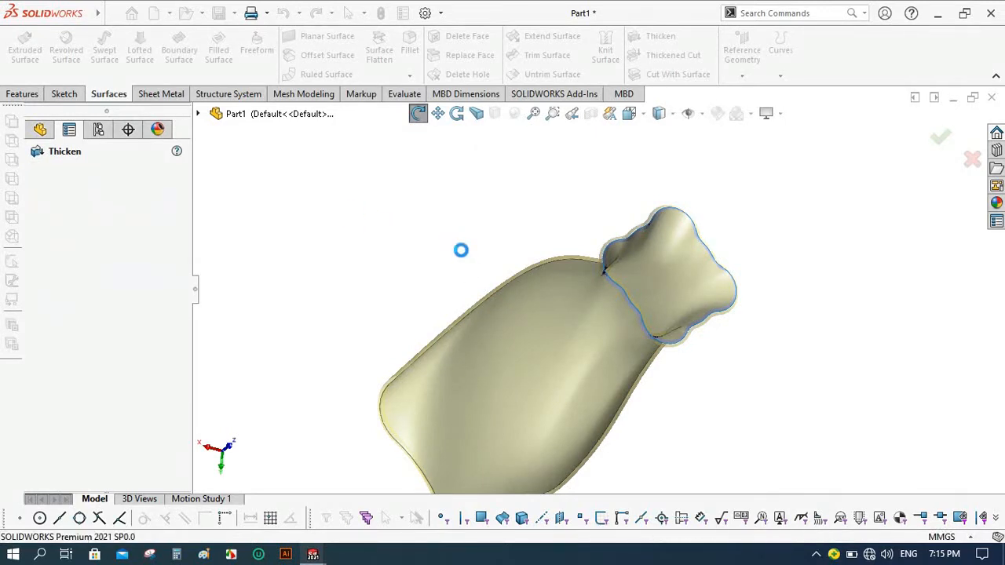
# Set up a constant-size fillet on the outer edge of the closed large end with a 5 mm radius.
pyautogui.click(417, 115)
pyautogui.moveTo(478, 186); pyautogui.dragTo(502, 337)
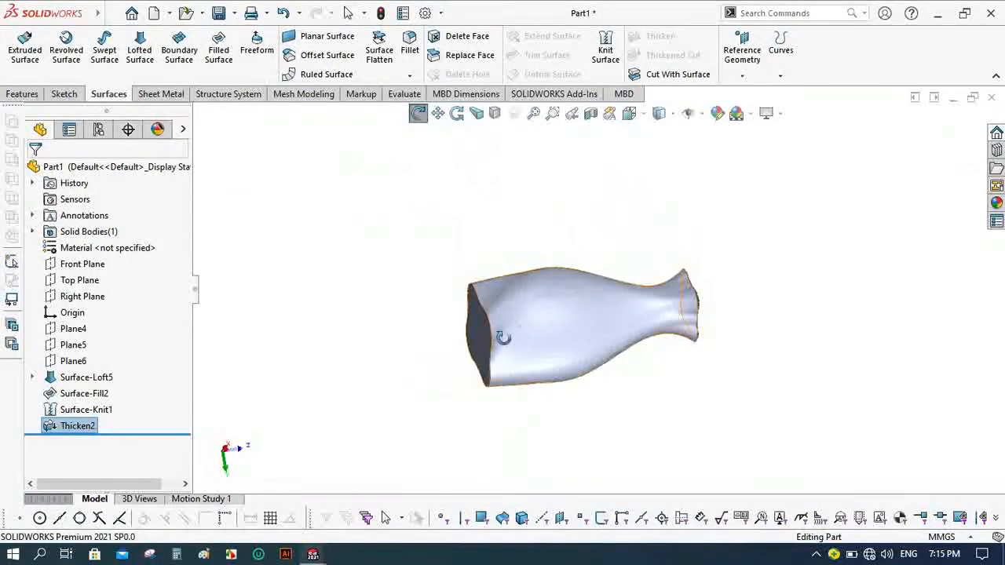
pyautogui.scroll(-3, 506, 326)
pyautogui.click(417, 114)
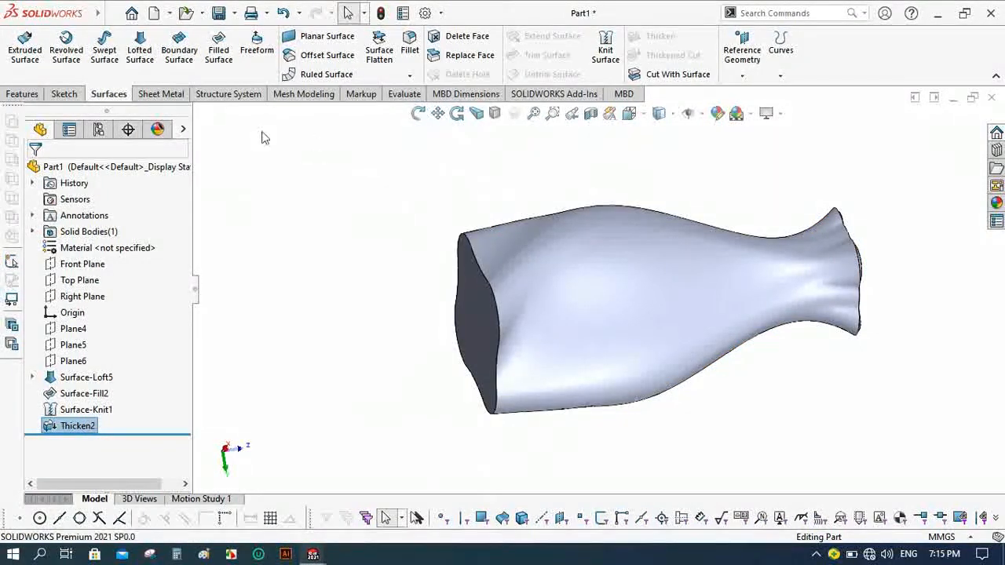
pyautogui.click(39, 95)
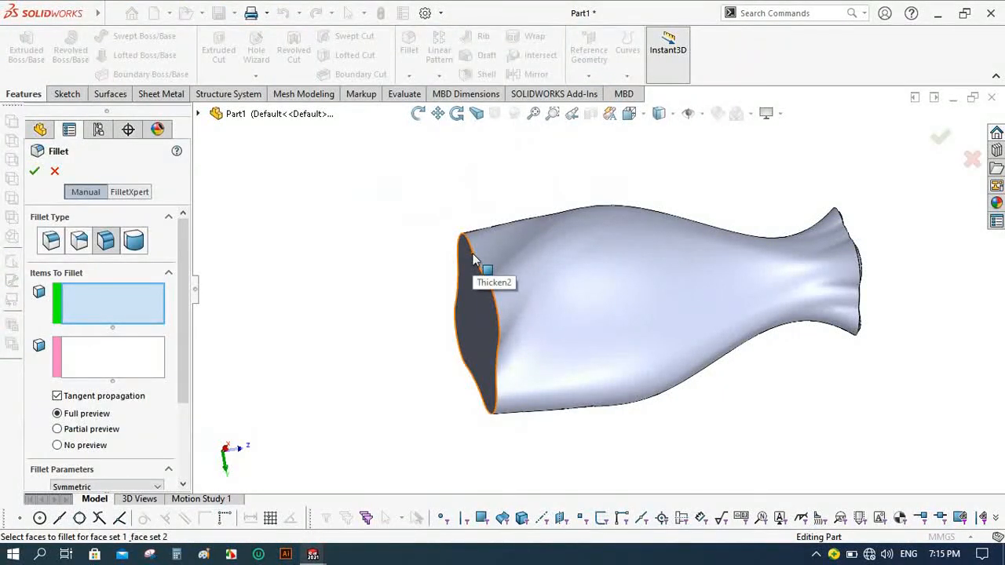
pyautogui.click(50, 243)
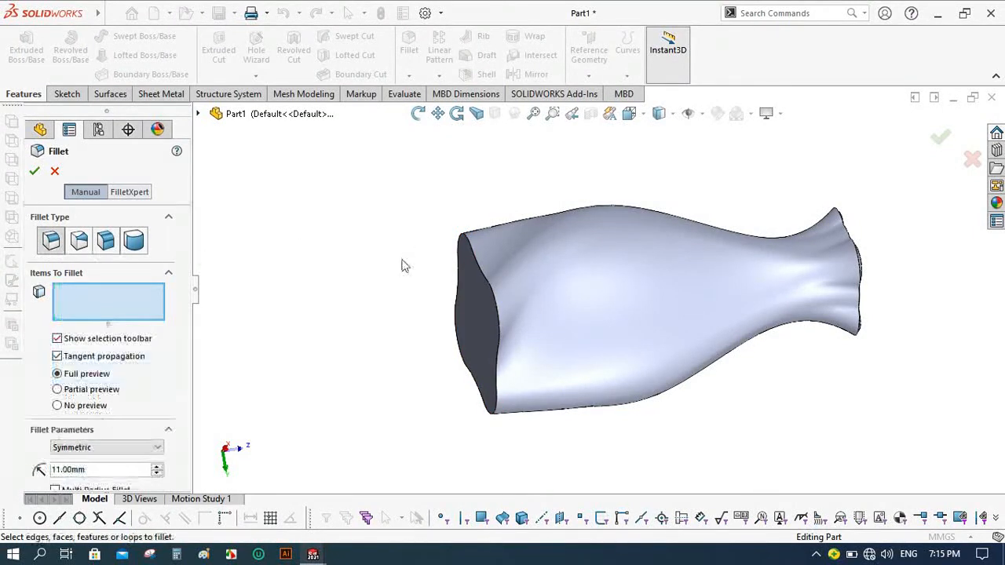
pyautogui.click(480, 273)
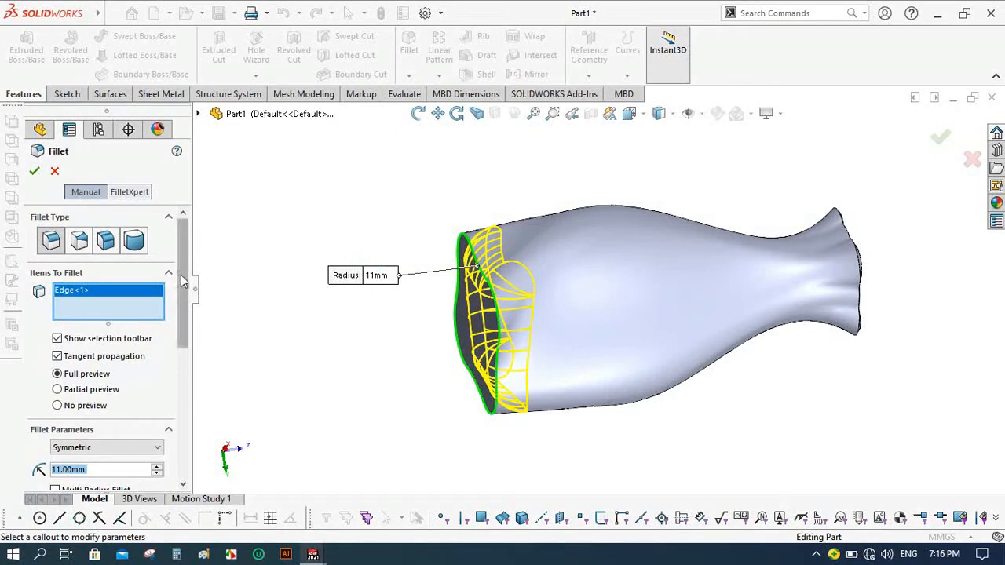
pyautogui.moveTo(182, 275); pyautogui.dragTo(204, 341)
pyautogui.doubleClick(127, 318)
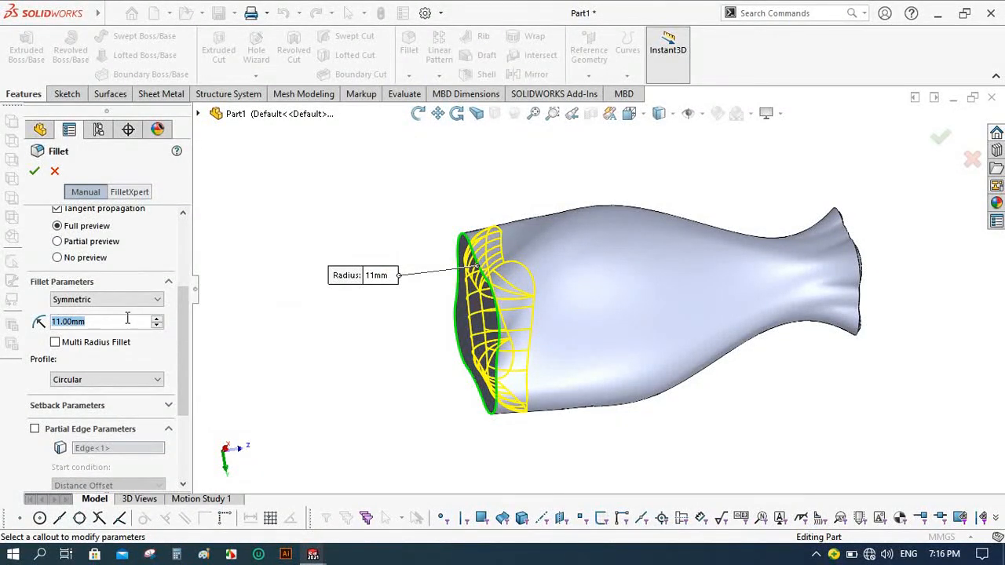
pyautogui.write('5')
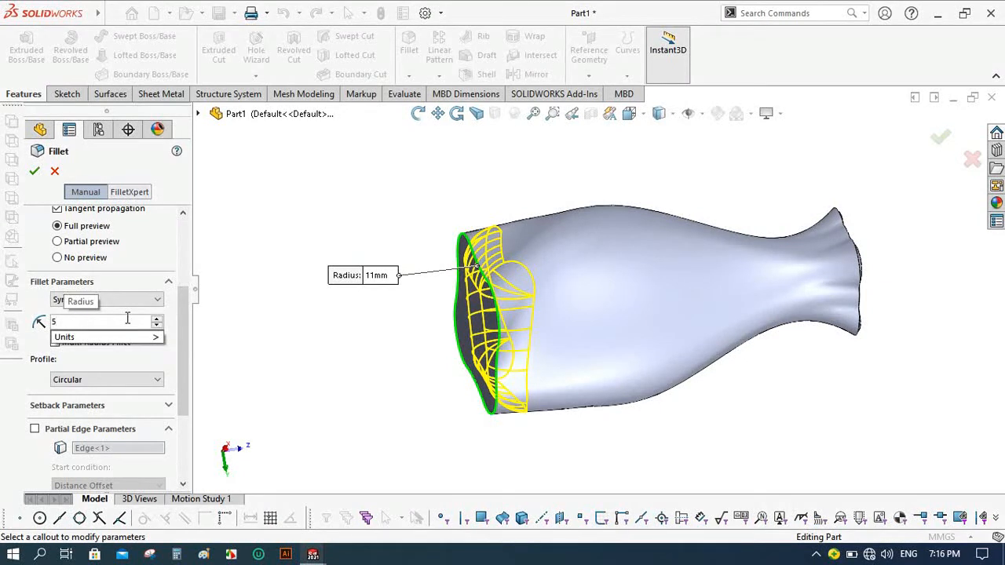
pyautogui.press('Return')
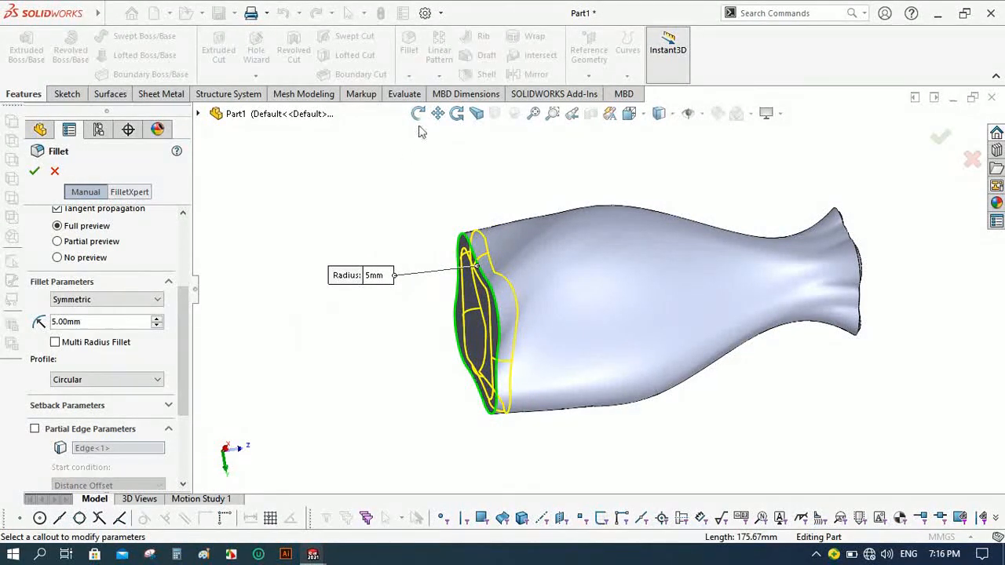
# Set the closed end's fillet radius to 3 mm and apply the fillet.
pyautogui.click(417, 113)
pyautogui.moveTo(489, 175); pyautogui.dragTo(329, 248)
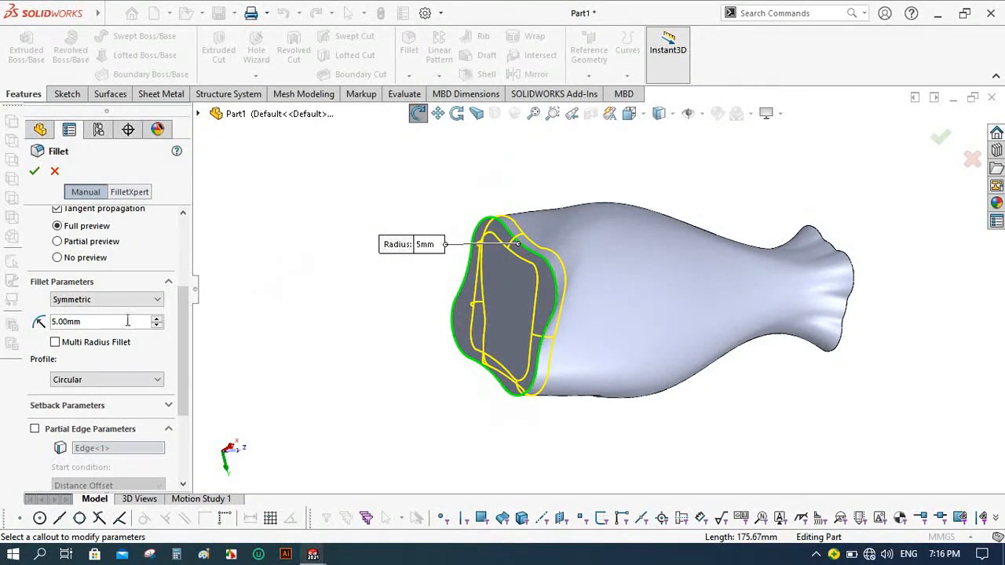
pyautogui.write('3')
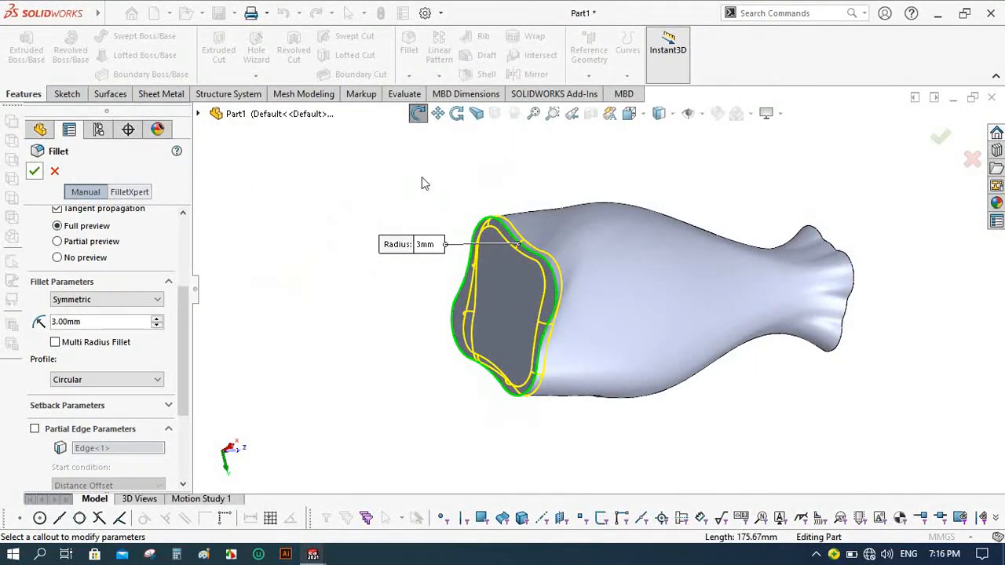
pyautogui.press('Return')
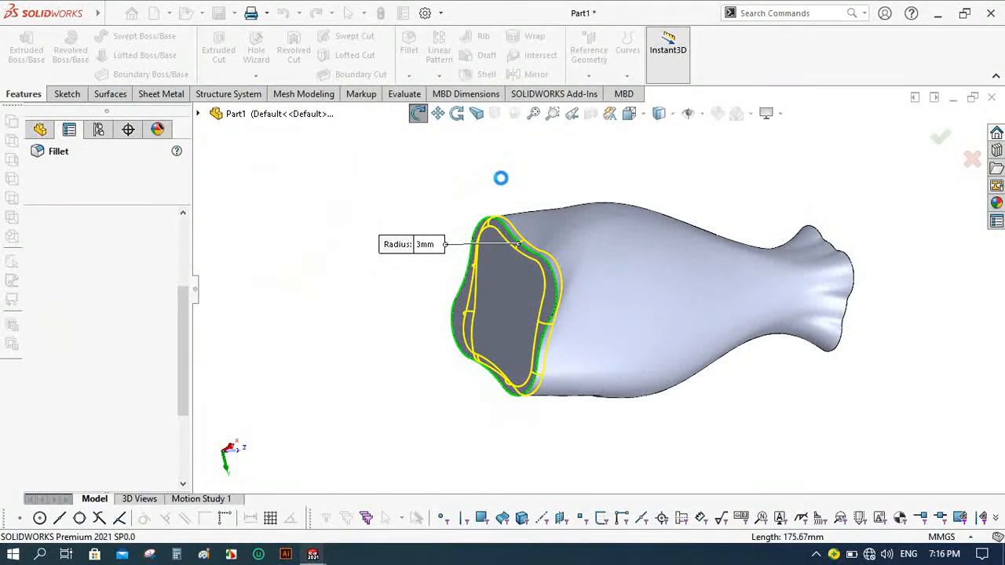
# Examine the thickened vase from several angles, including the rounded closed end and the wavy open mouth.
pyautogui.click(418, 113)
pyautogui.moveTo(497, 170); pyautogui.dragTo(432, 245)
pyautogui.moveTo(518, 233); pyautogui.dragTo(519, 281)
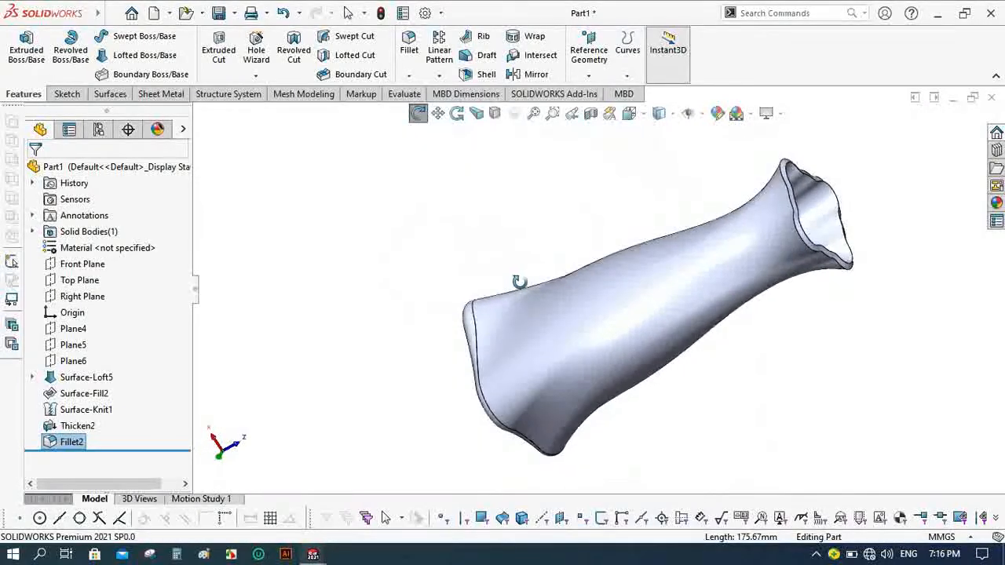
pyautogui.click(110, 94)
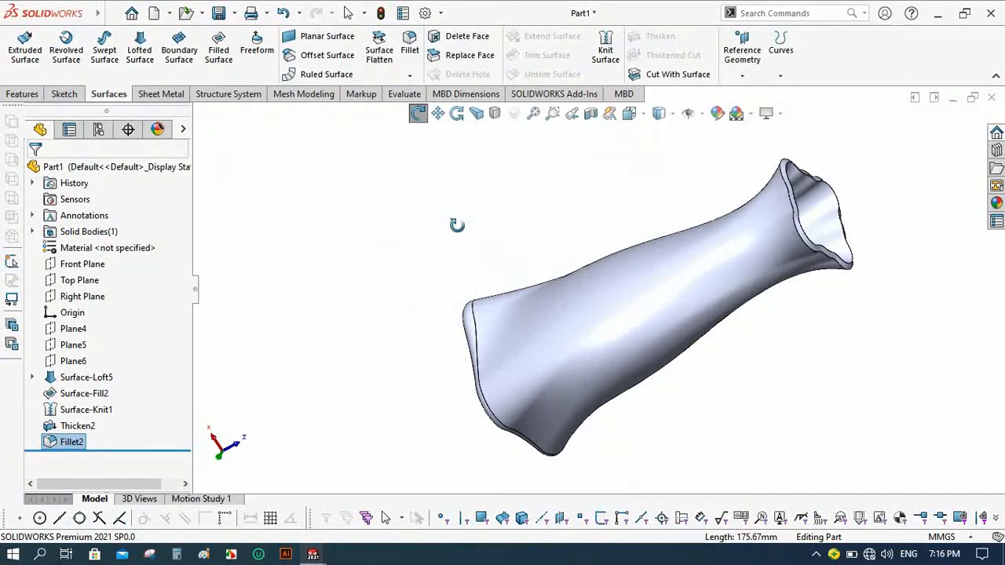
pyautogui.scroll(3, 469, 251)
pyautogui.moveTo(746, 276); pyautogui.dragTo(492, 278, button='middle')
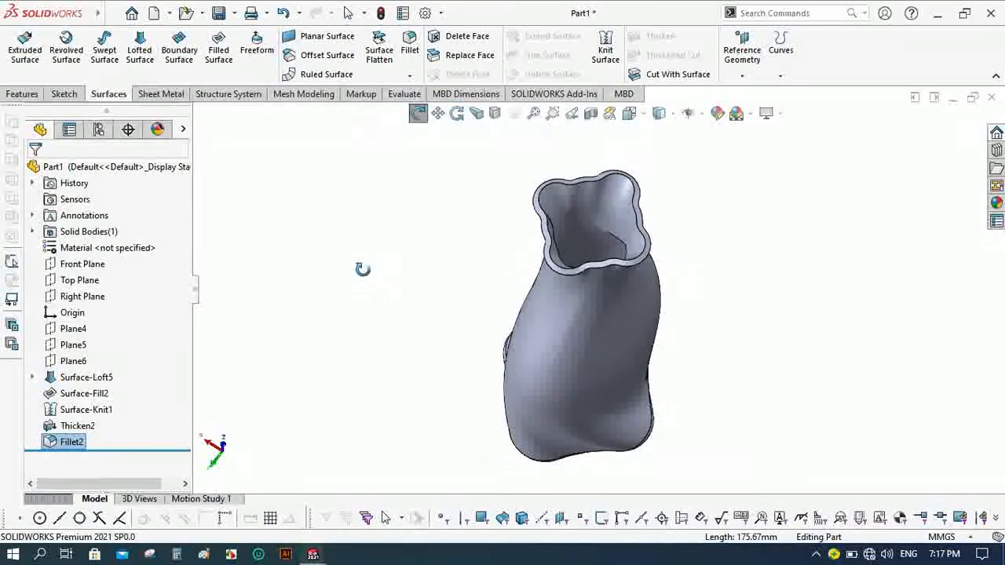
pyautogui.moveTo(423, 260); pyautogui.dragTo(468, 264)
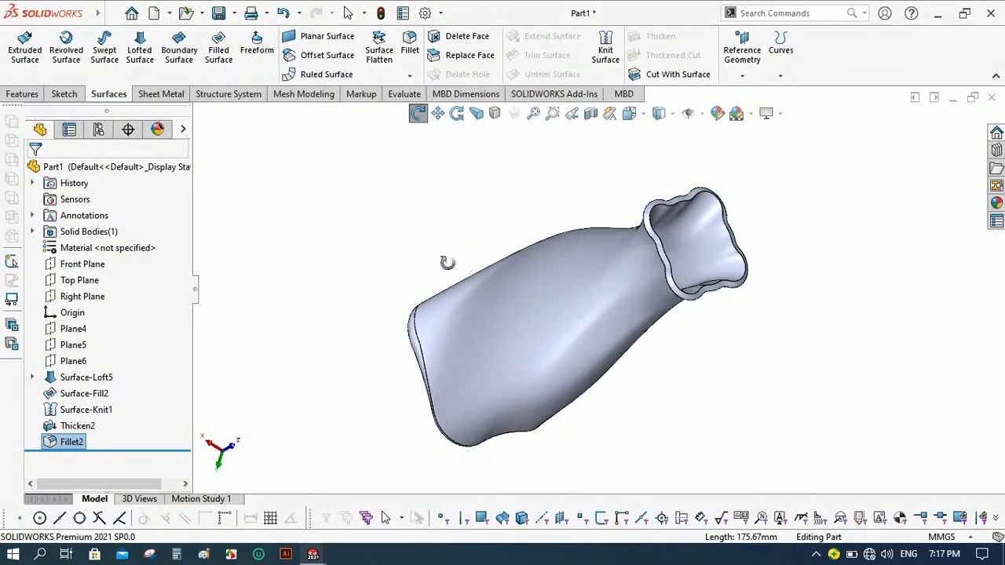
pyautogui.click(111, 14)
pyautogui.moveTo(157, 73)
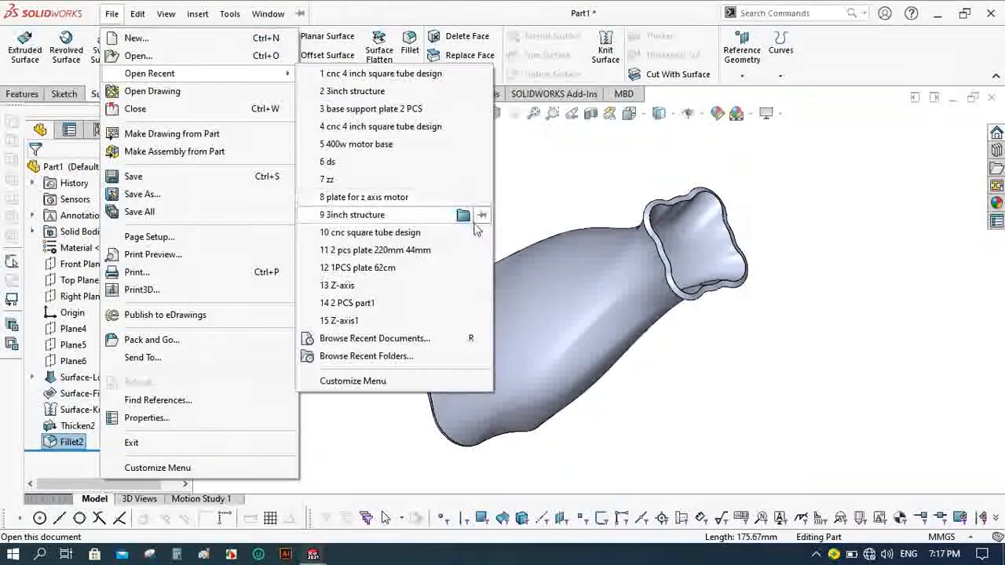
pyautogui.click(535, 6)
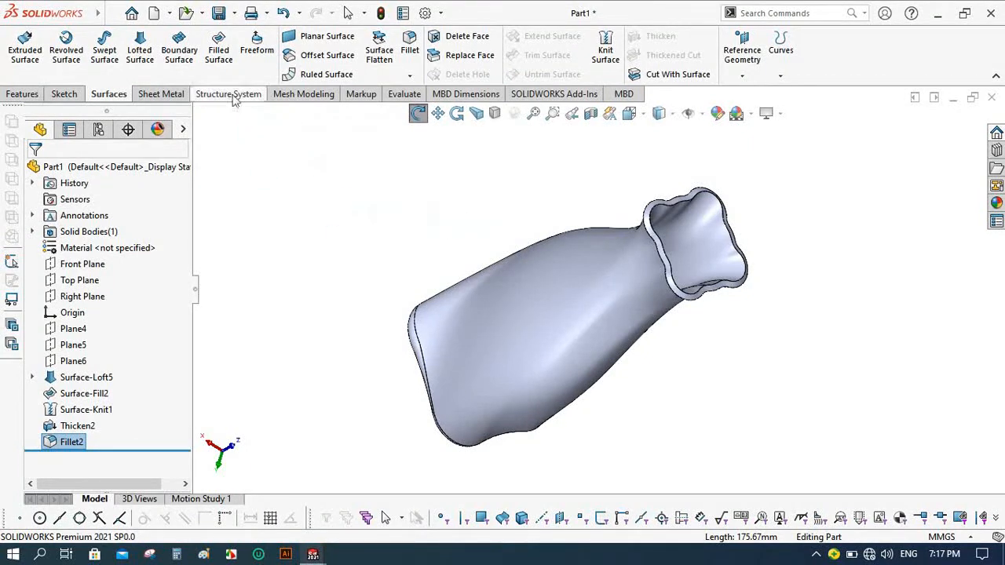
pyautogui.moveTo(508, 202); pyautogui.dragTo(515, 296)
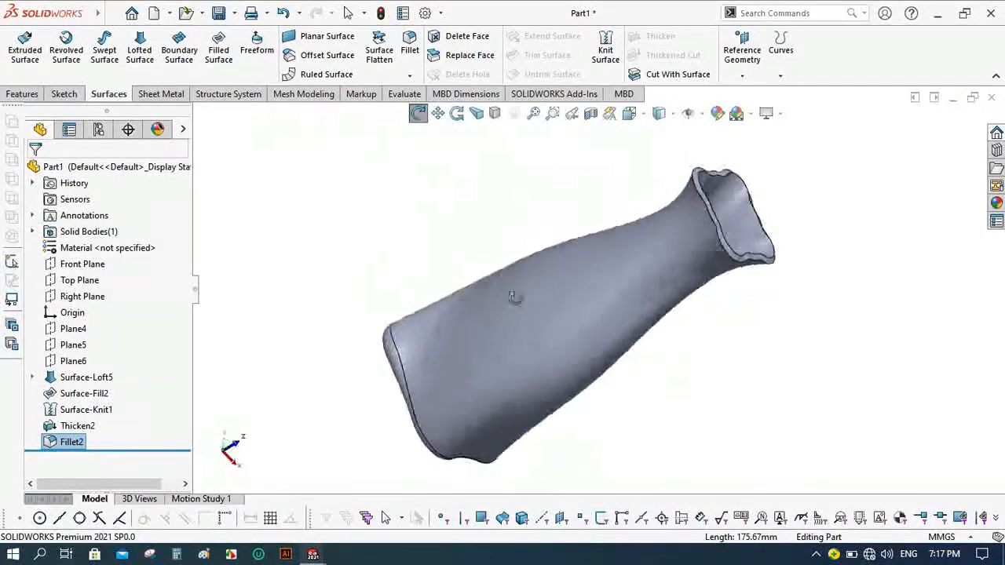